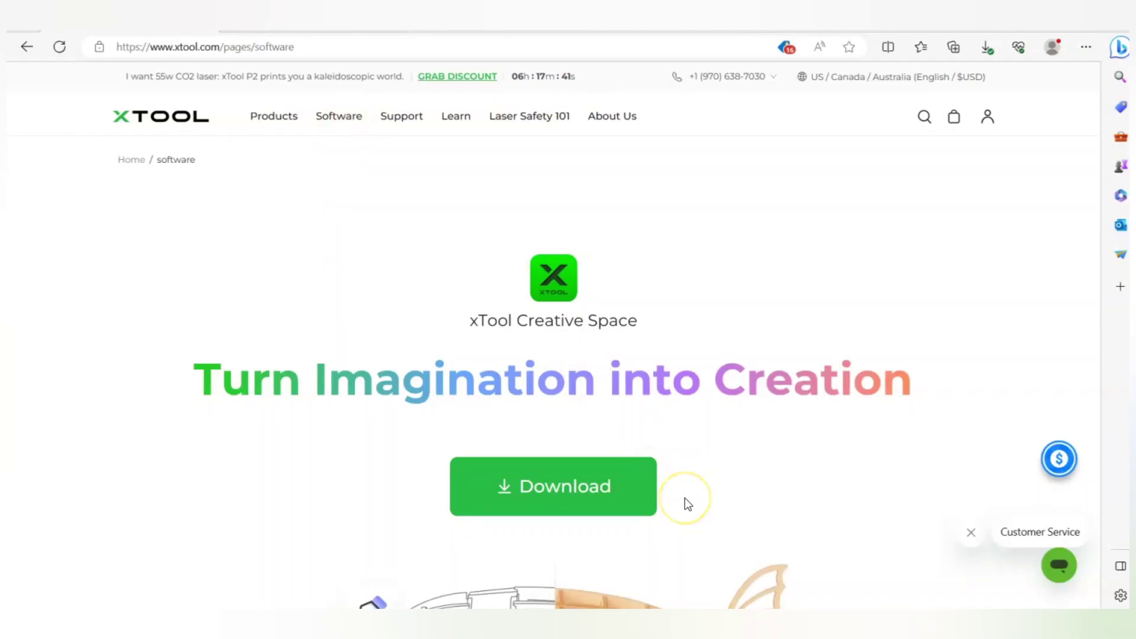
- Download the xTool Creative Space software from the xTool website
{"action": "scroll", "coordinate": [683, 498], "scroll_direction": "down", "scroll_amount": 1}
{"action": "left_click", "coordinate": [598, 470]}
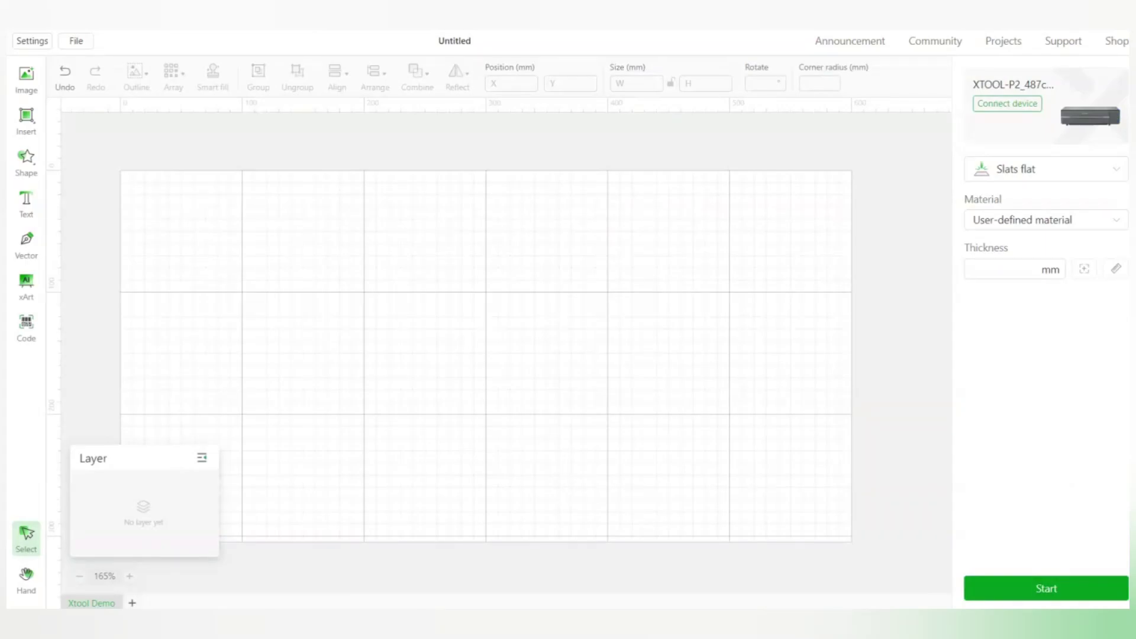
- Look through the shape library and add a triangle and a rectangle from the basic shapes to the canvas
{"action": "left_click", "coordinate": [24, 168]}
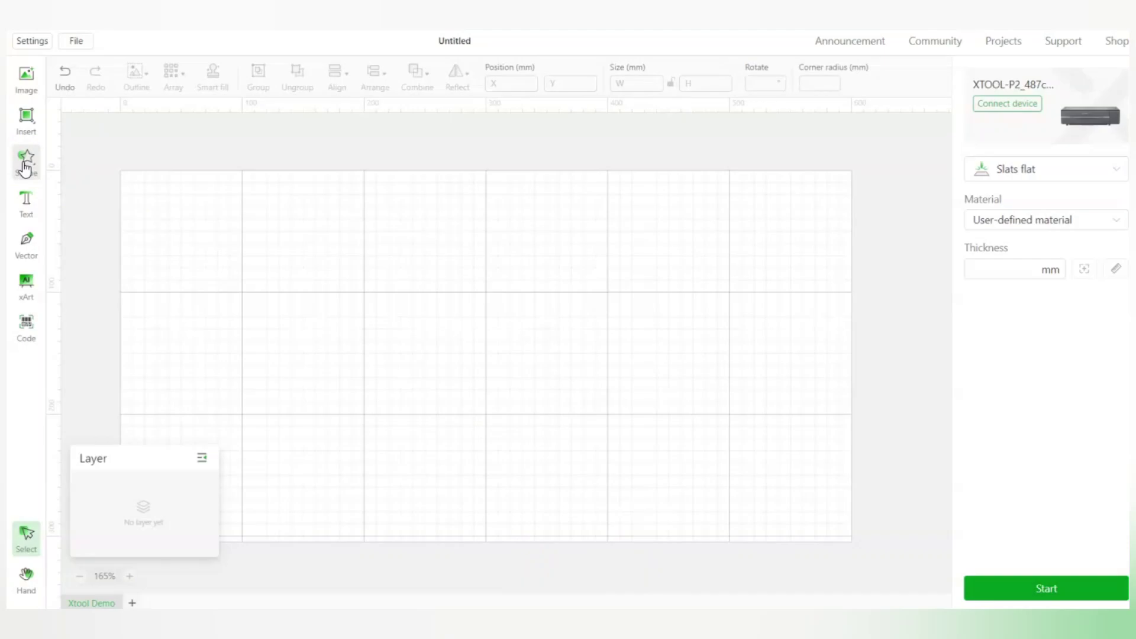
{"action": "left_click", "coordinate": [26, 166]}
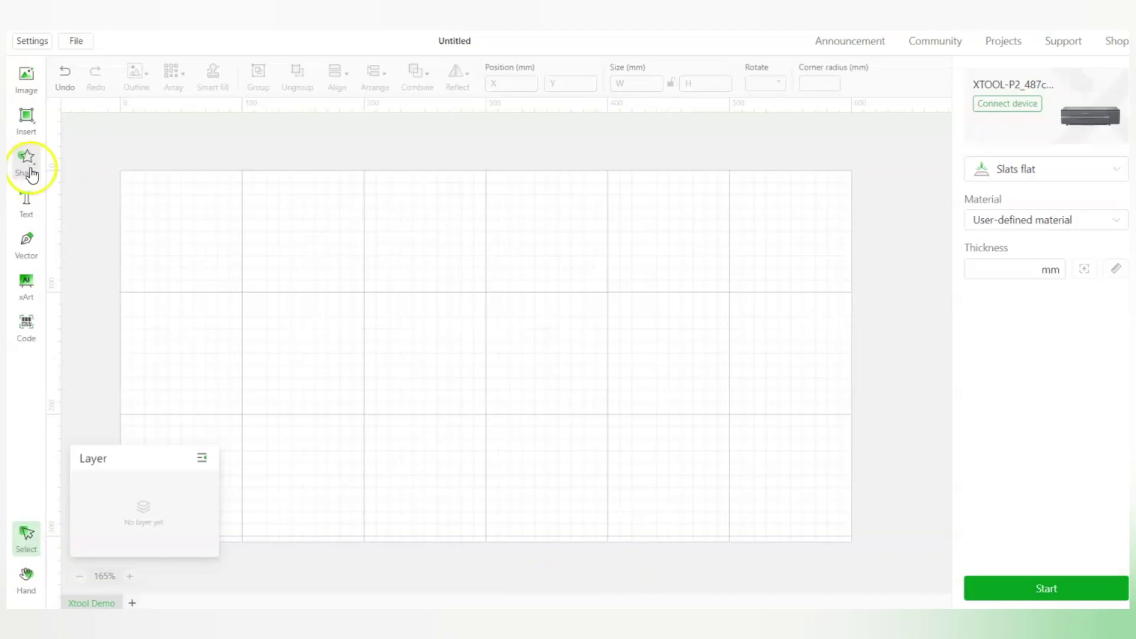
{"action": "left_click_drag", "start_coordinate": [109, 172], "coordinate": [213, 244]}
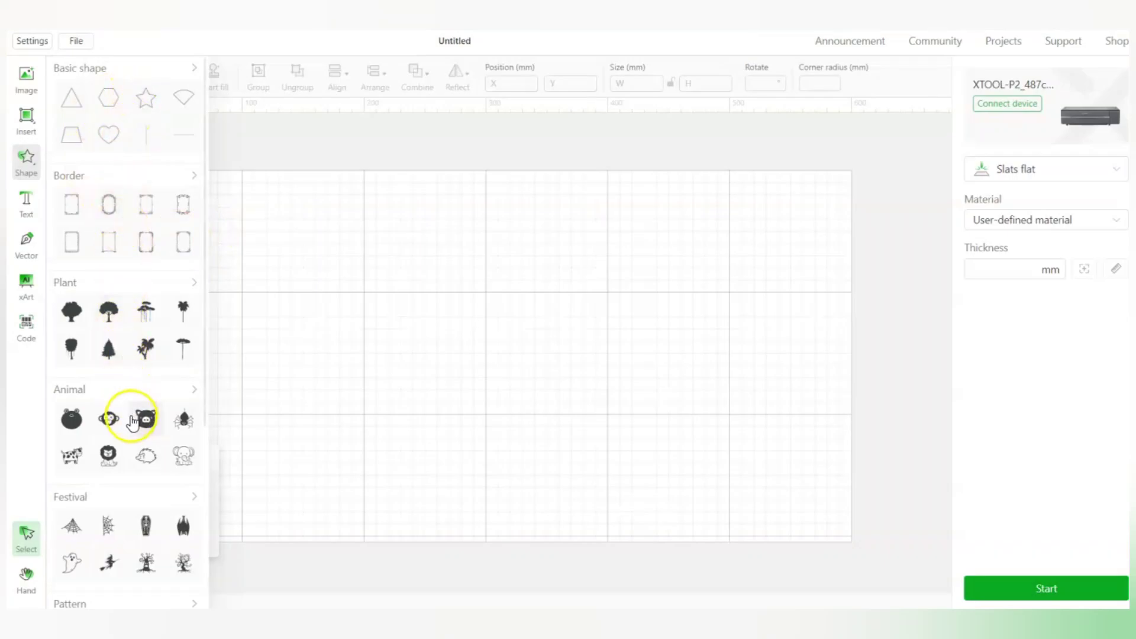
{"action": "scroll", "coordinate": [118, 336], "scroll_direction": "down", "scroll_amount": 3}
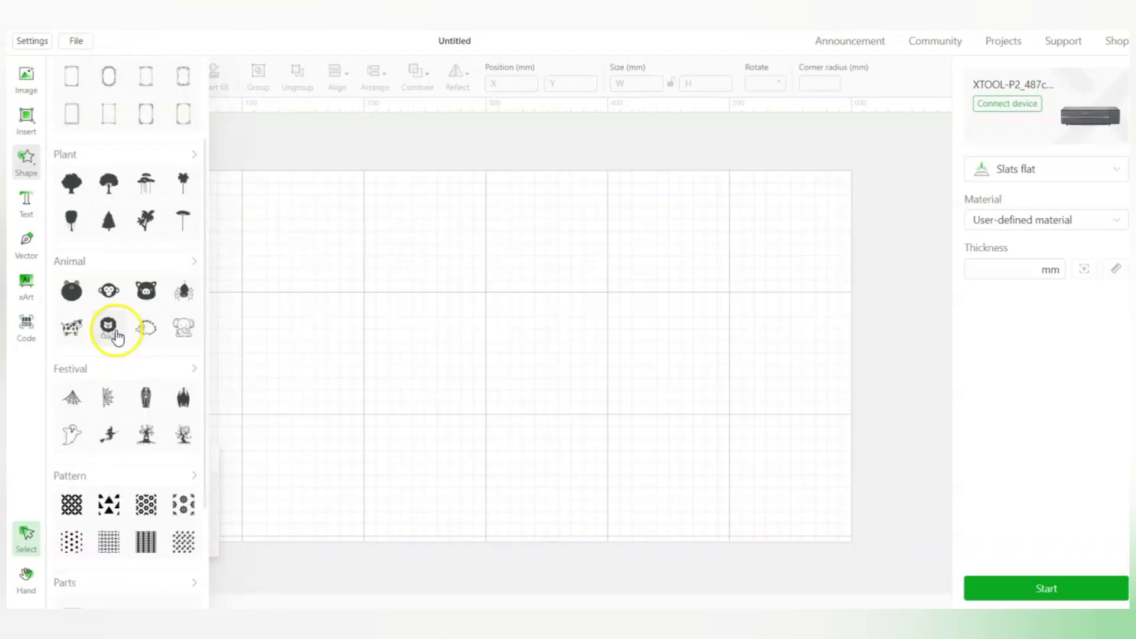
{"action": "scroll", "coordinate": [117, 332], "scroll_direction": "down", "scroll_amount": 2}
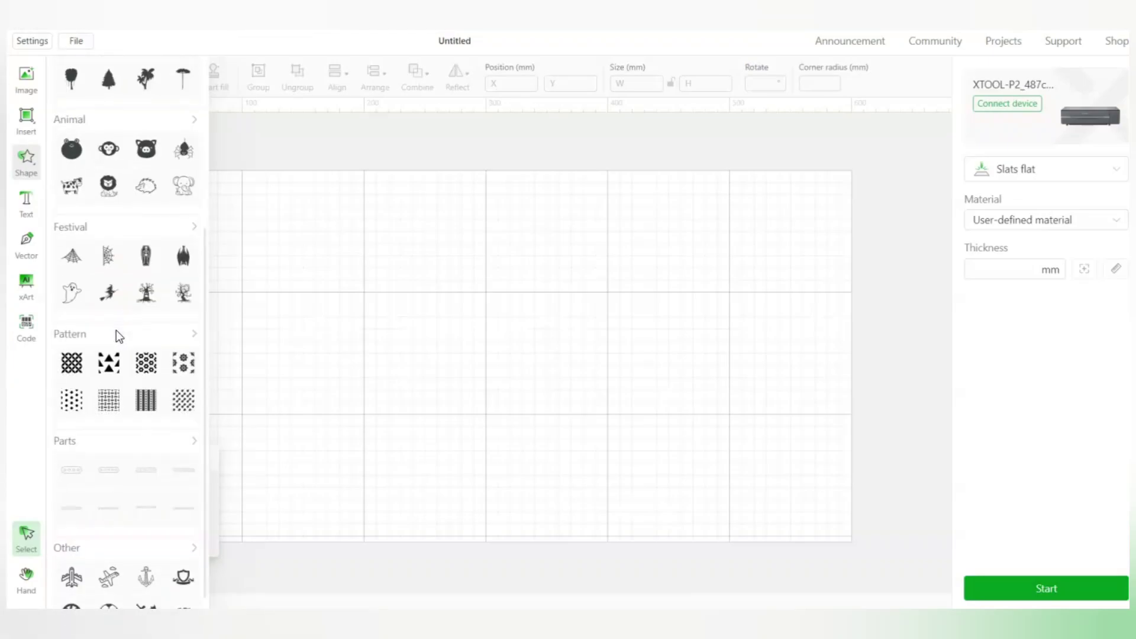
{"action": "scroll", "coordinate": [116, 330], "scroll_direction": "up", "scroll_amount": 5}
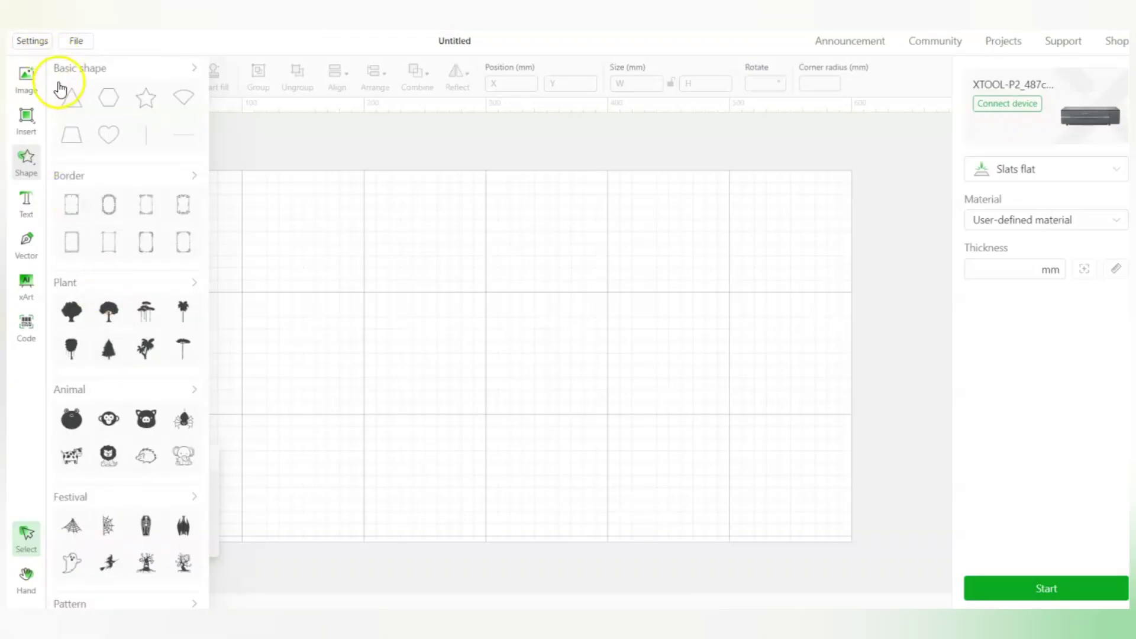
{"action": "left_click", "coordinate": [192, 68]}
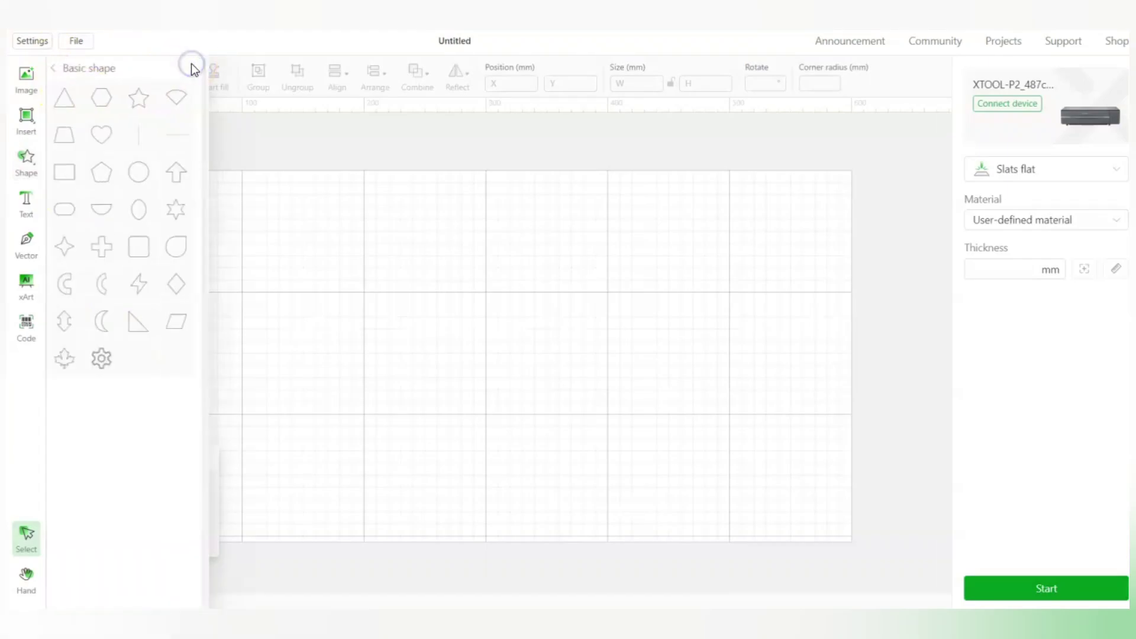
{"action": "left_click", "coordinate": [71, 111]}
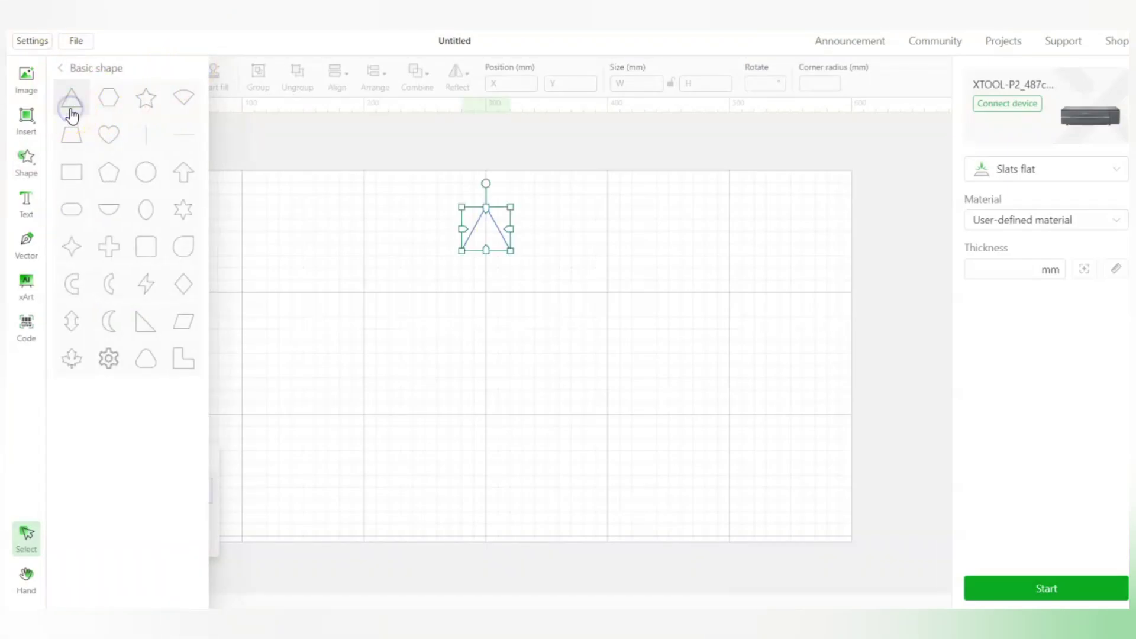
{"action": "left_click", "coordinate": [71, 175]}
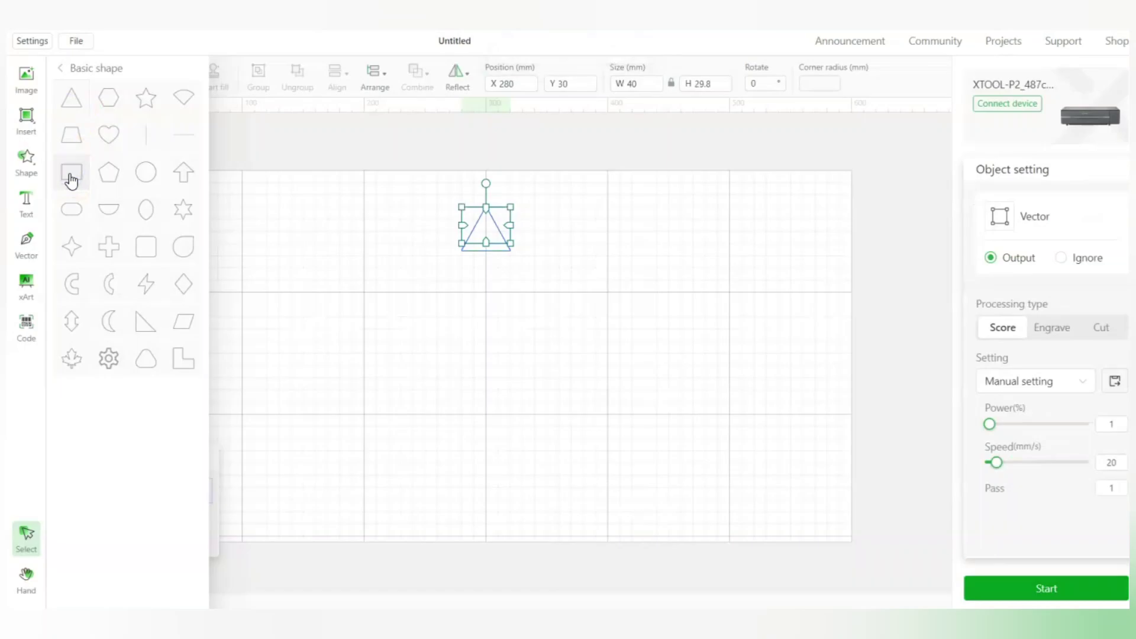
- Enlarge the rectangle to about 124 × 92.5 mm and place it diagonally below the triangle, at about X 360, Y 99.8 mm
{"action": "left_click", "coordinate": [381, 303]}
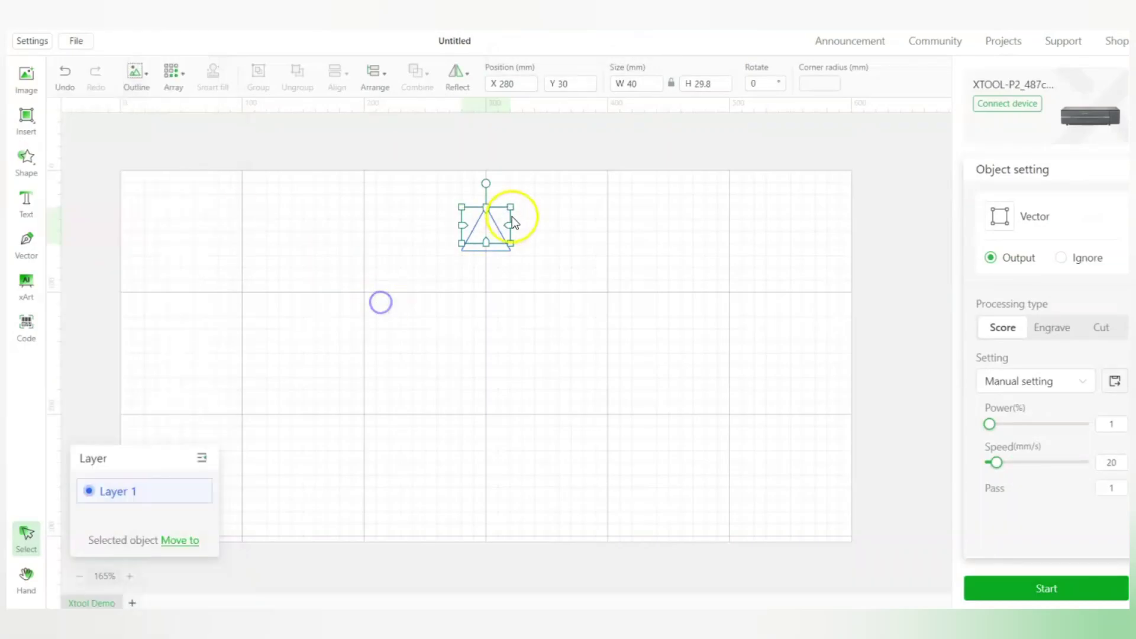
{"action": "left_click_drag", "start_coordinate": [493, 226], "coordinate": [709, 404]}
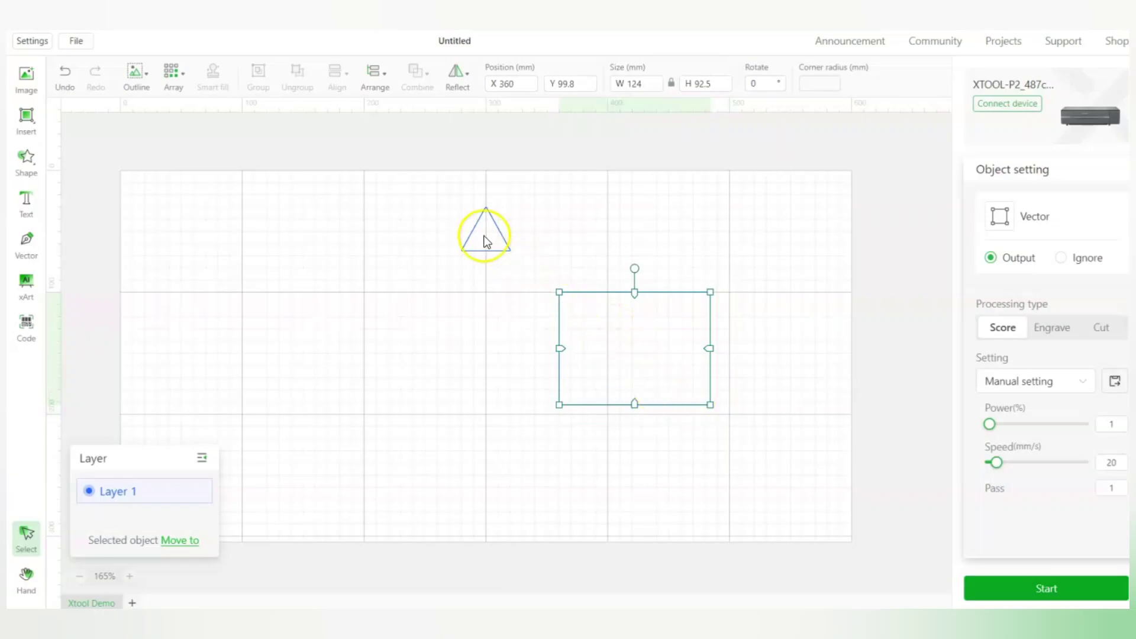
- Select both the triangle and the rectangle and align them along their left edges
{"action": "left_click_drag", "start_coordinate": [425, 175], "coordinate": [748, 472]}
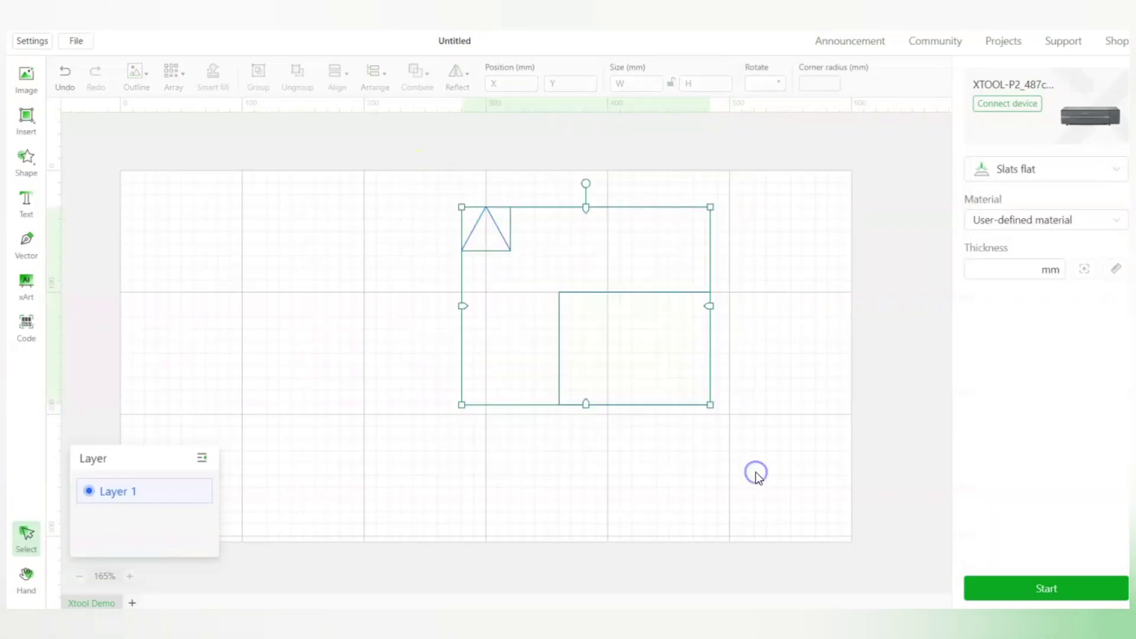
{"action": "left_click", "coordinate": [375, 83]}
{"action": "left_click", "coordinate": [395, 84]}
{"action": "left_click", "coordinate": [335, 82]}
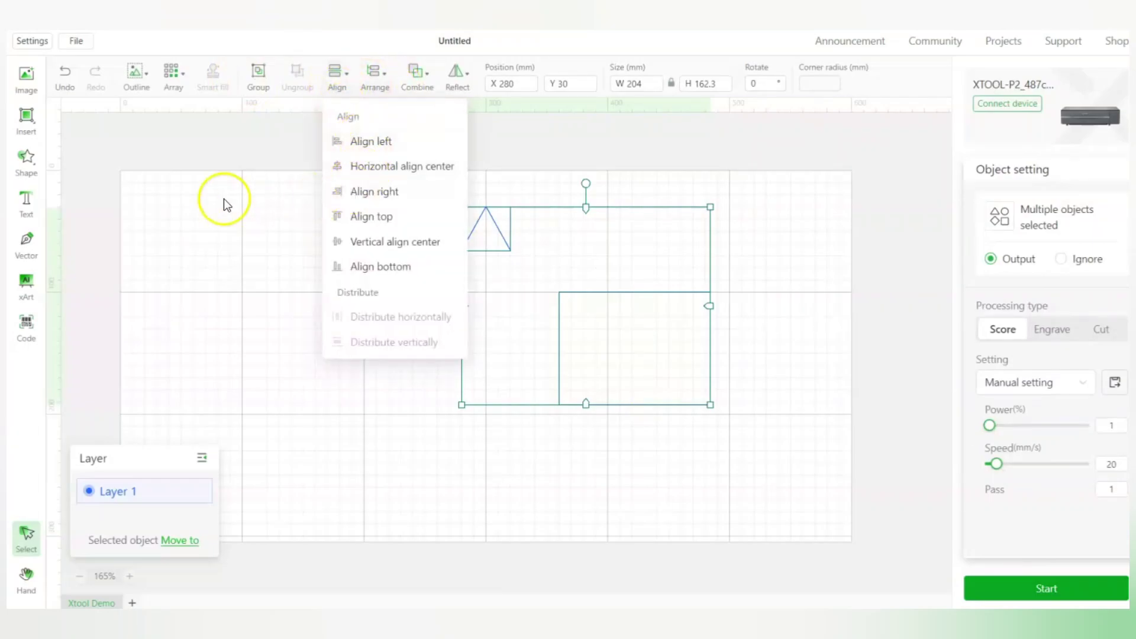
{"action": "left_click", "coordinate": [332, 83]}
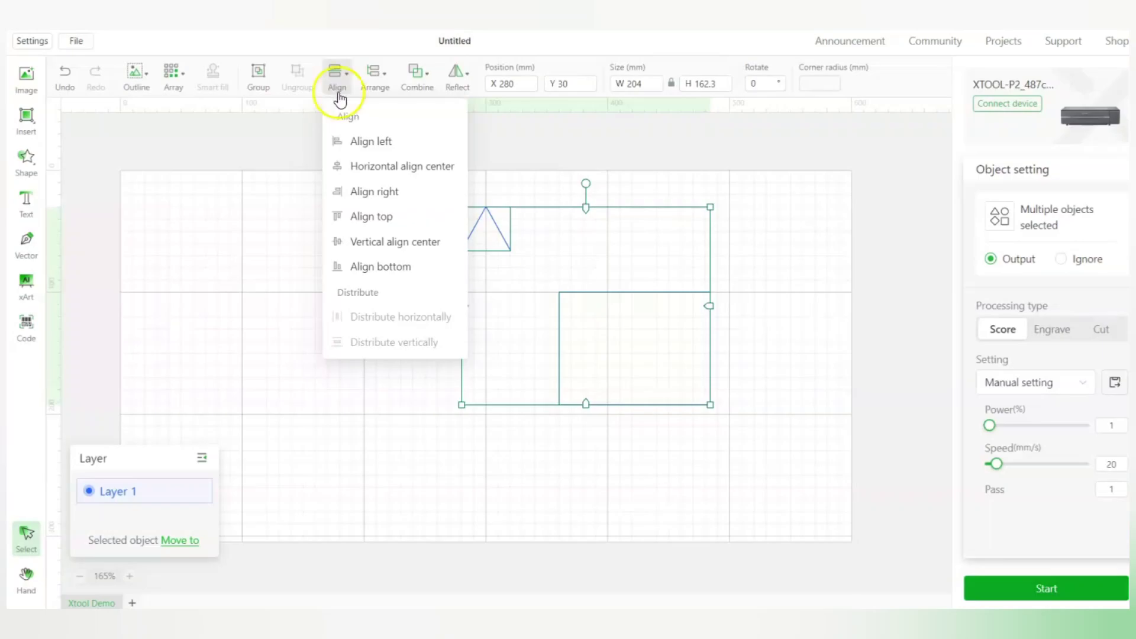
{"action": "left_click", "coordinate": [362, 142]}
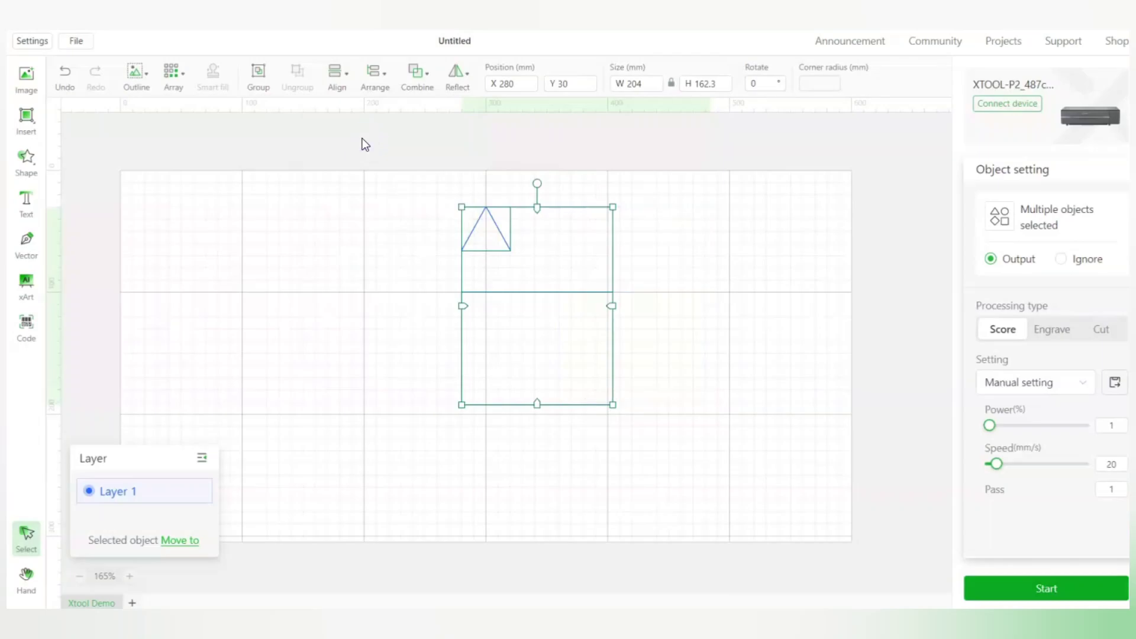
- Align the selected triangle and rectangle along their right edges and along their top edges
{"action": "left_click", "coordinate": [334, 74]}
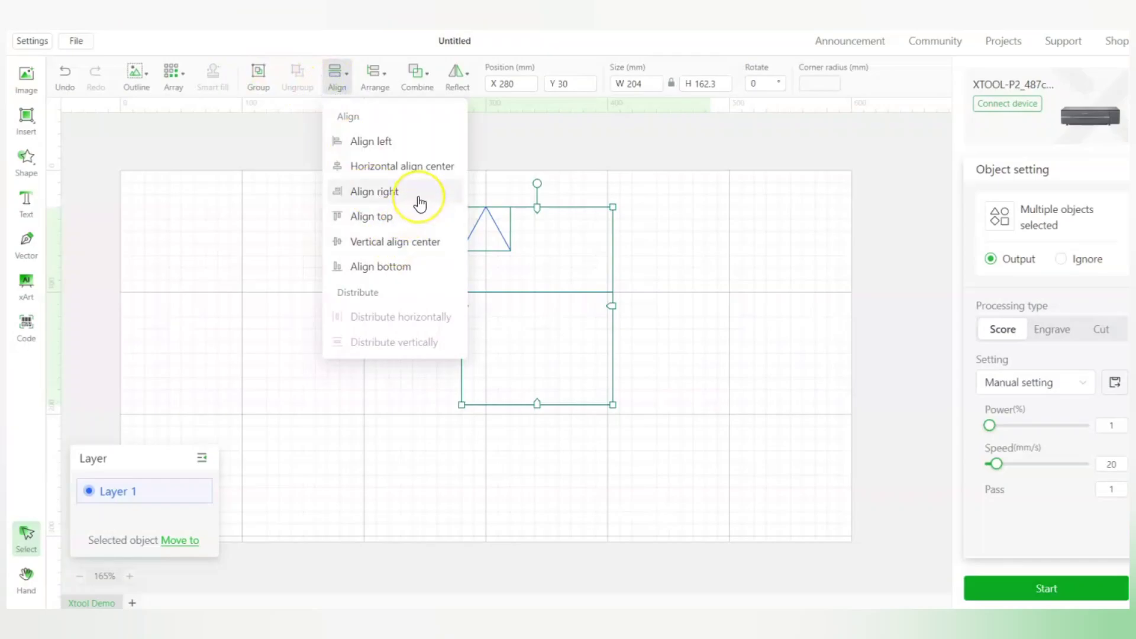
{"action": "left_click", "coordinate": [419, 198]}
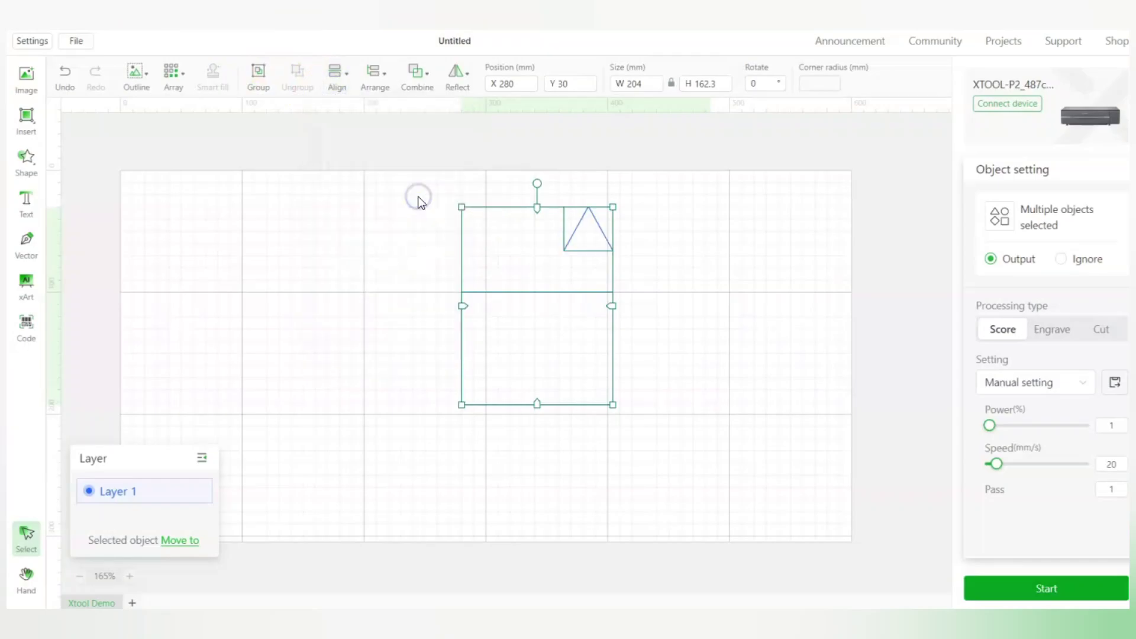
{"action": "left_click", "coordinate": [337, 82]}
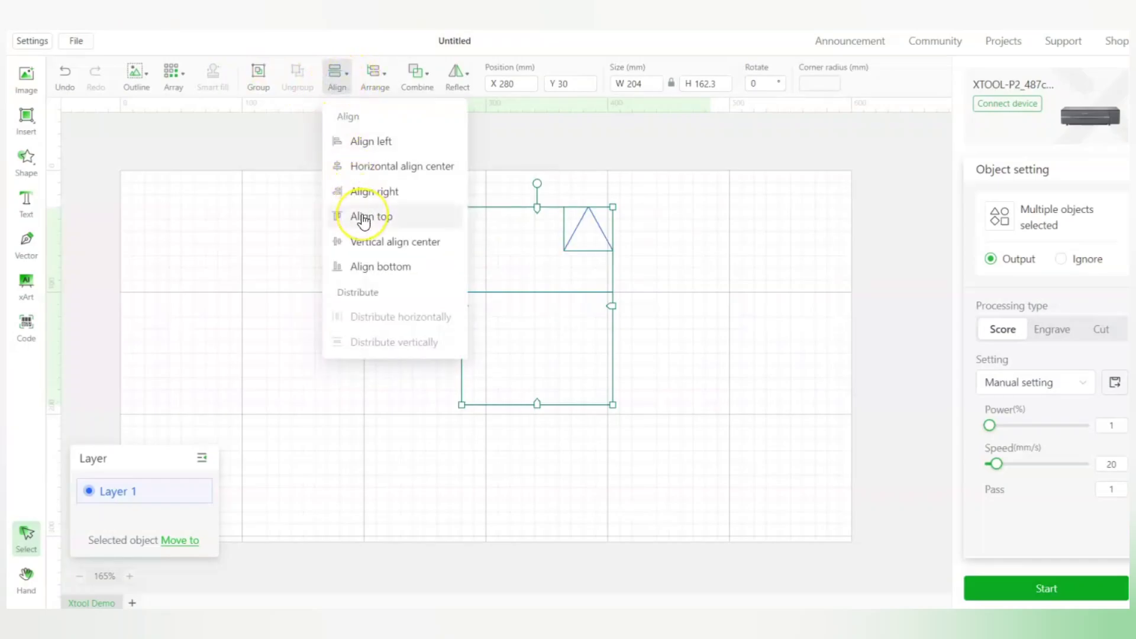
{"action": "left_click", "coordinate": [364, 217]}
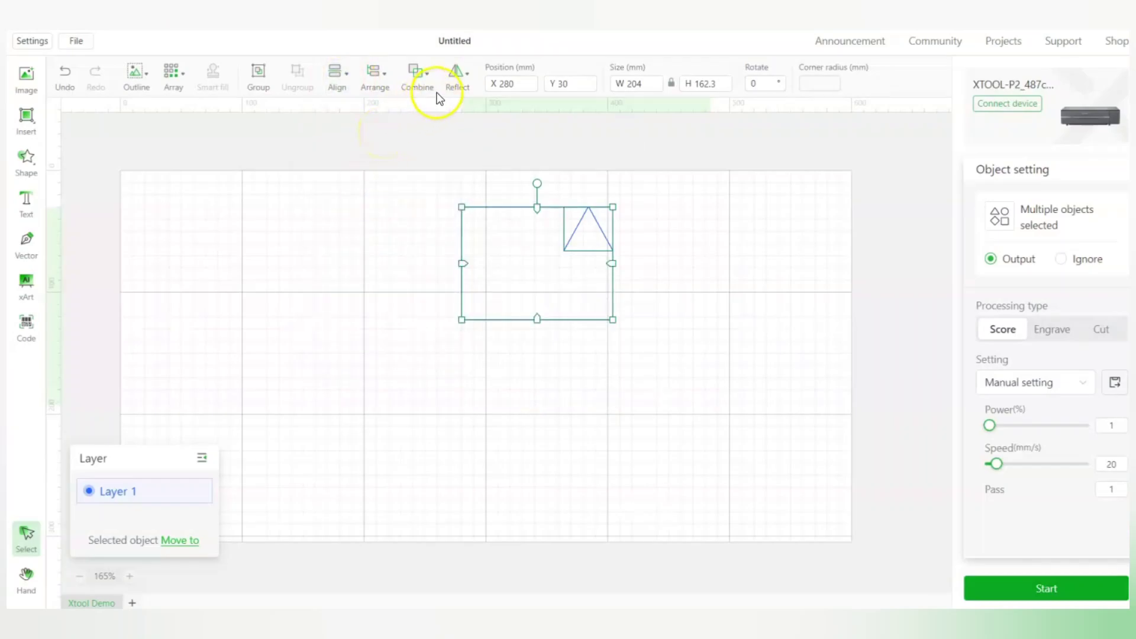
- Align the selected triangle and rectangle along their bottom edges
{"action": "left_click", "coordinate": [418, 81]}
{"action": "left_click", "coordinate": [373, 83]}
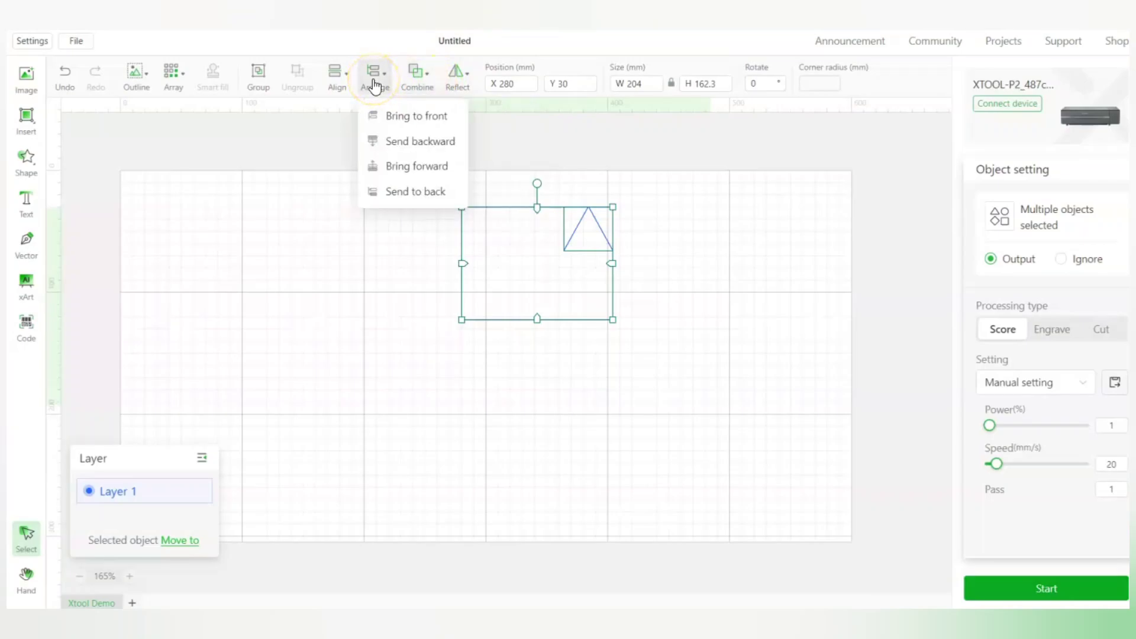
{"action": "left_click", "coordinate": [334, 80]}
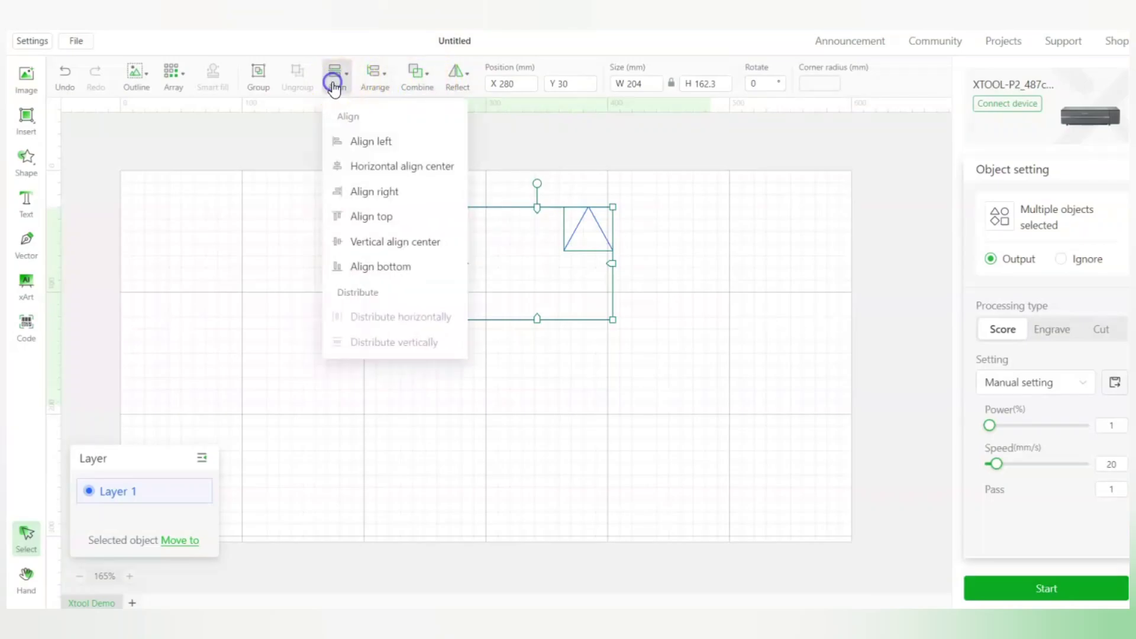
{"action": "left_click", "coordinate": [396, 264]}
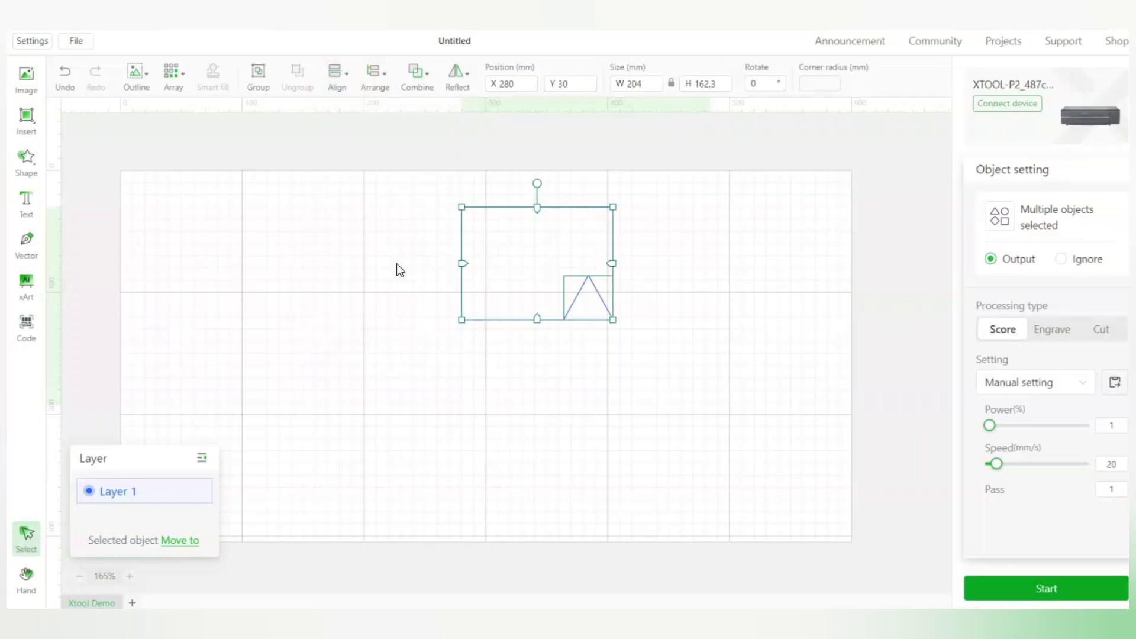
- Try centering the triangle in the rectangle horizontally and vertically, and undo both alignments
{"action": "left_click", "coordinate": [416, 74]}
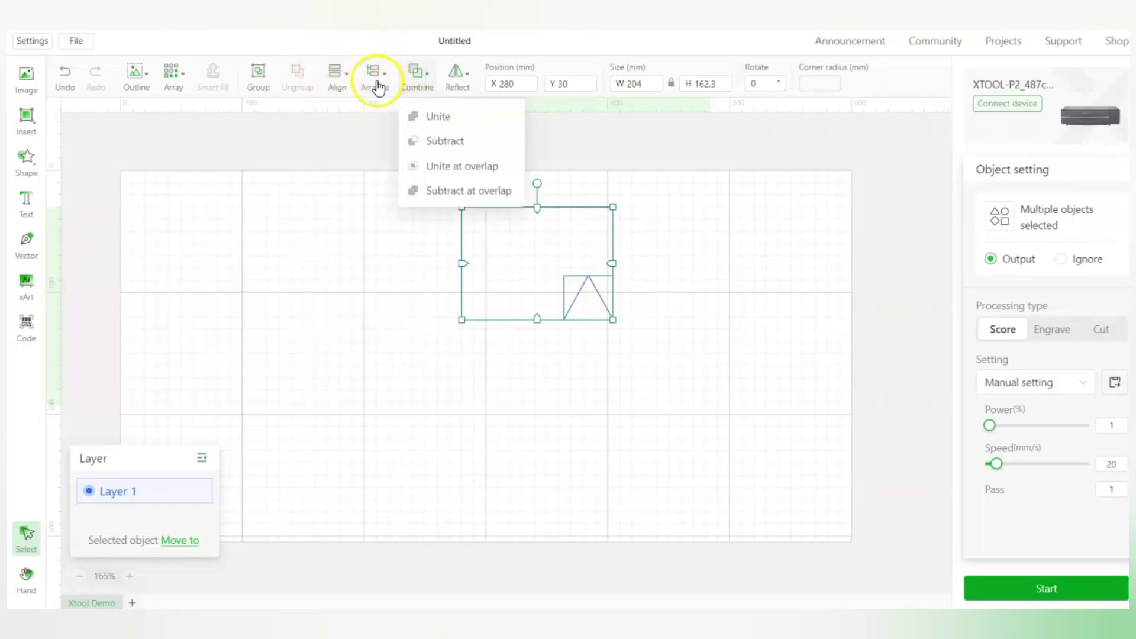
{"action": "left_click", "coordinate": [373, 84]}
{"action": "left_click", "coordinate": [335, 83]}
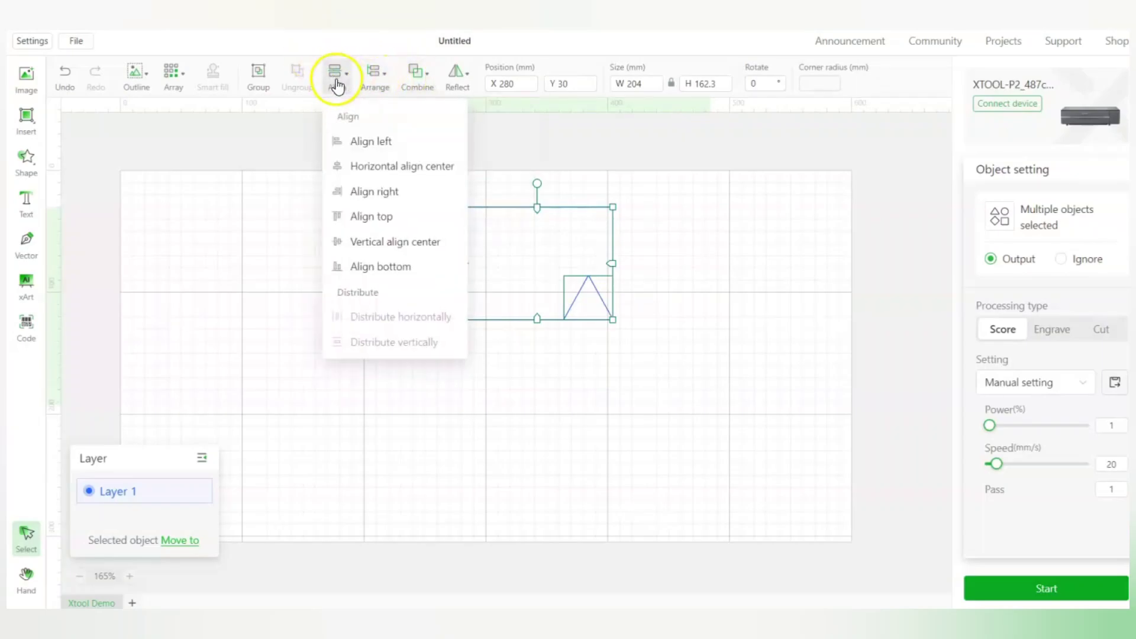
{"action": "left_click", "coordinate": [388, 171]}
{"action": "left_click", "coordinate": [336, 75]}
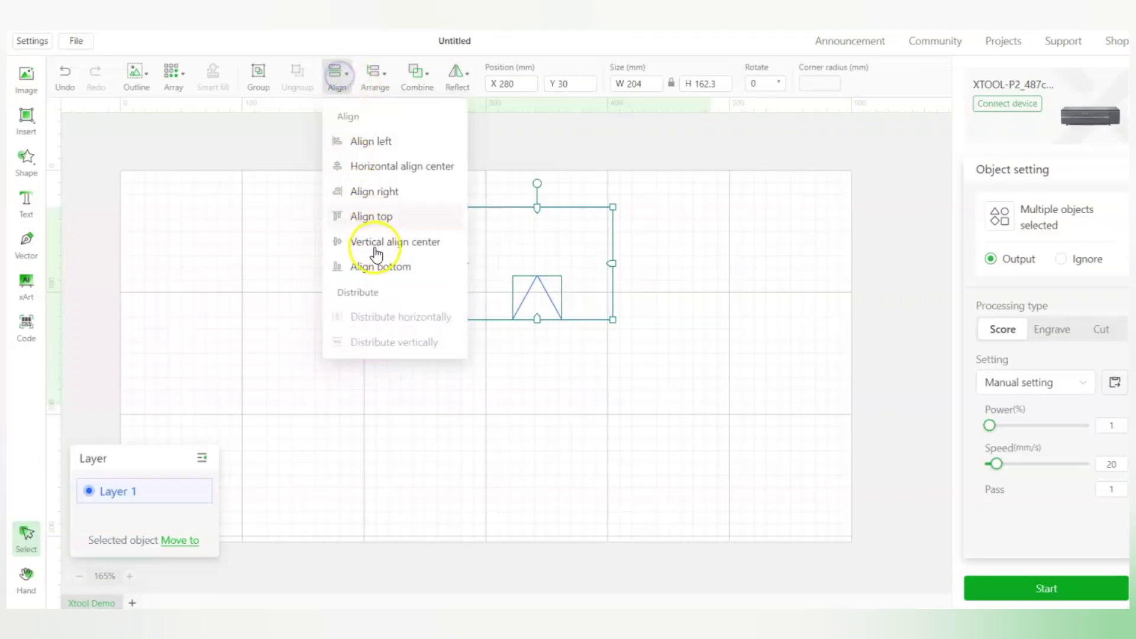
{"action": "left_click", "coordinate": [374, 247]}
{"action": "left_click", "coordinate": [702, 340]}
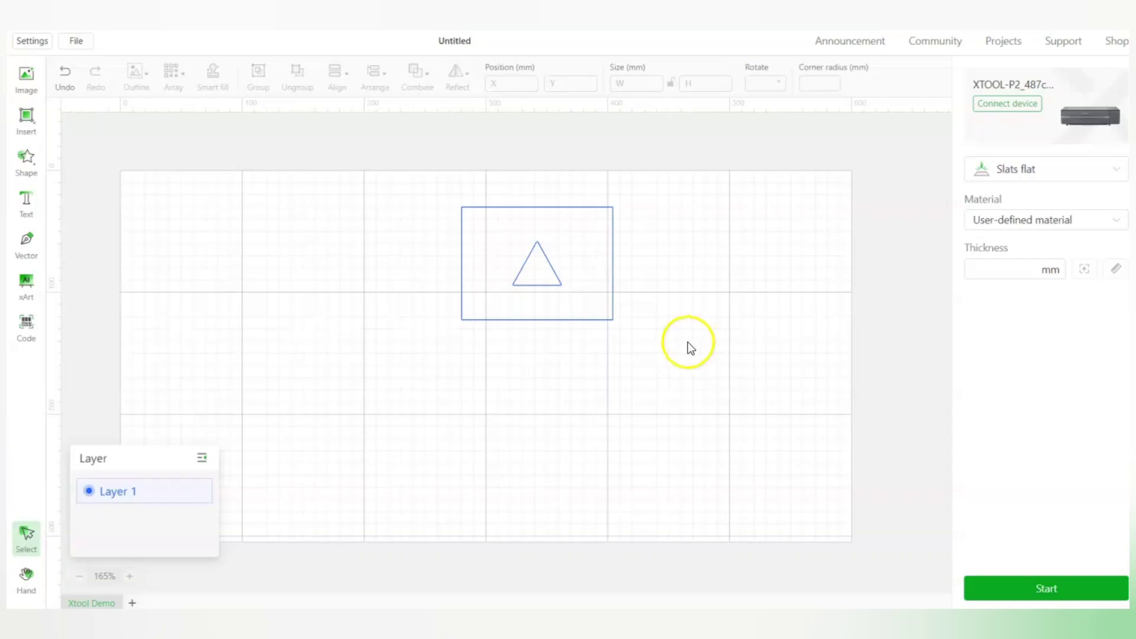
{"action": "key", "text": "ctrl+z"}
- Reselect both shapes, center-align them vertically and horizontally, and clear the selection
{"action": "left_click_drag", "start_coordinate": [375, 133], "coordinate": [629, 356]}
{"action": "mouse_move", "coordinate": [343, 76]}
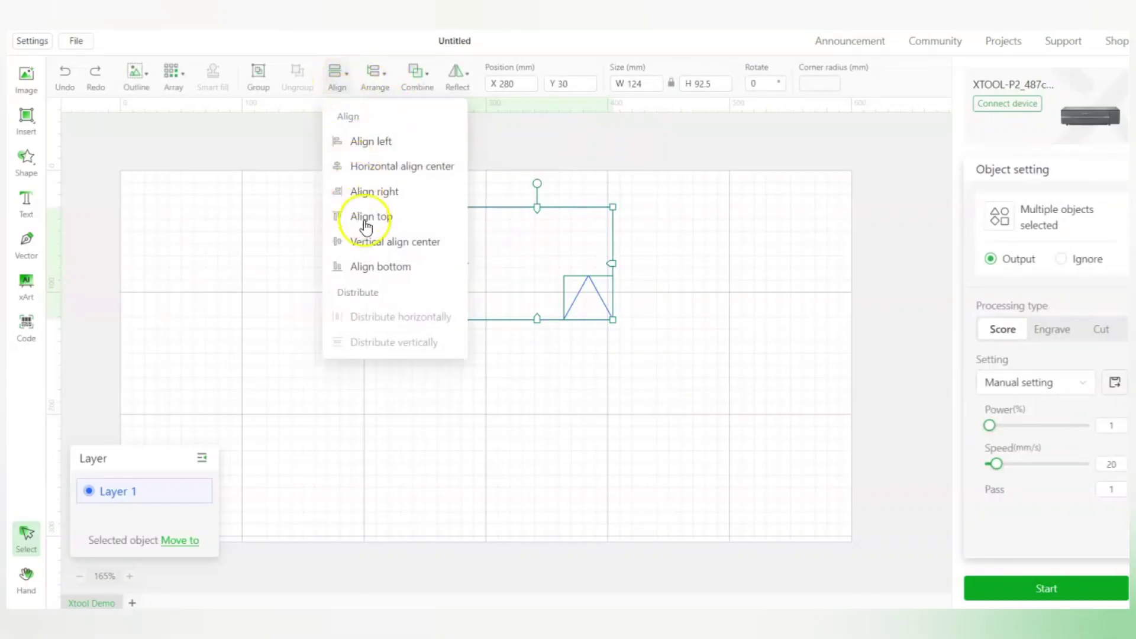
{"action": "left_click", "coordinate": [370, 241]}
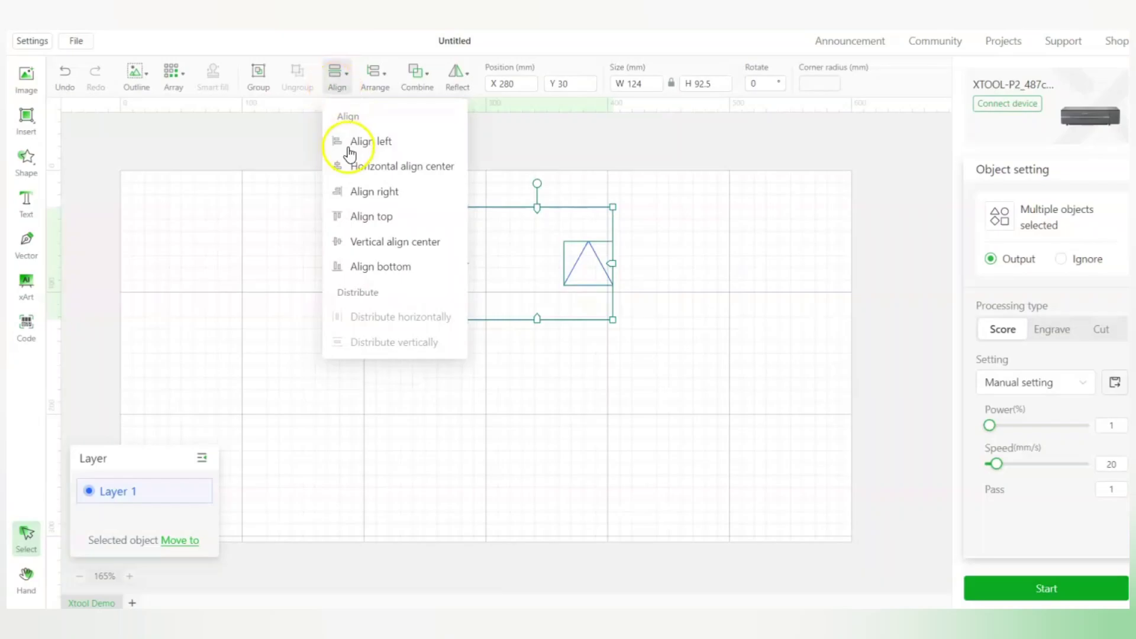
{"action": "left_click", "coordinate": [358, 167]}
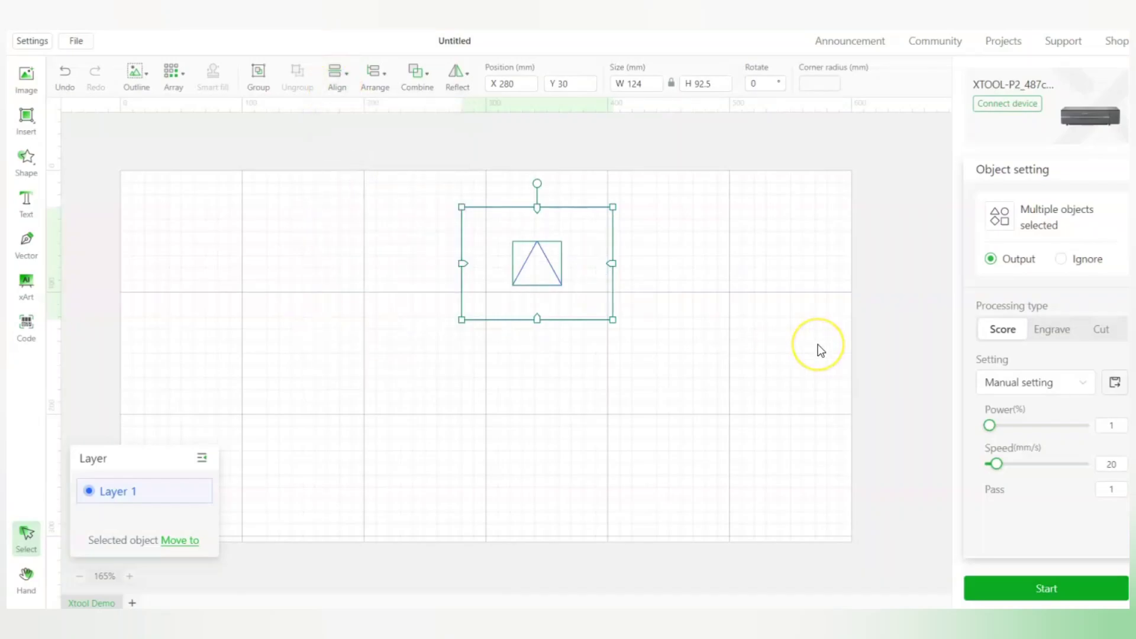
{"action": "left_click", "coordinate": [679, 308]}
{"action": "left_click_drag", "start_coordinate": [657, 344], "coordinate": [414, 172]}
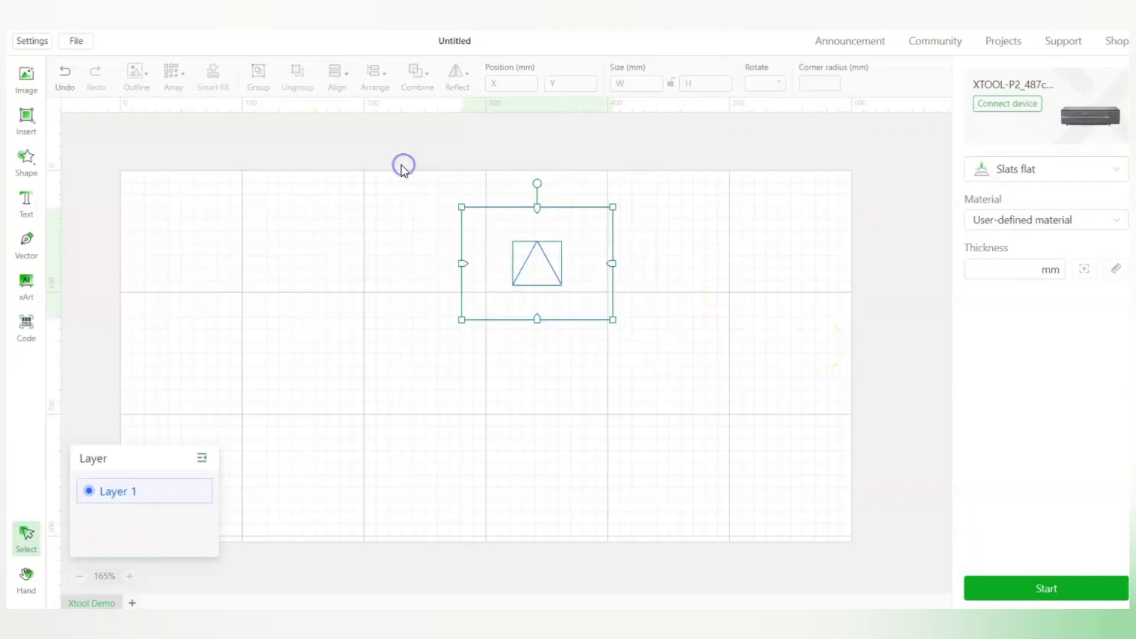
{"action": "left_click", "coordinate": [420, 89]}
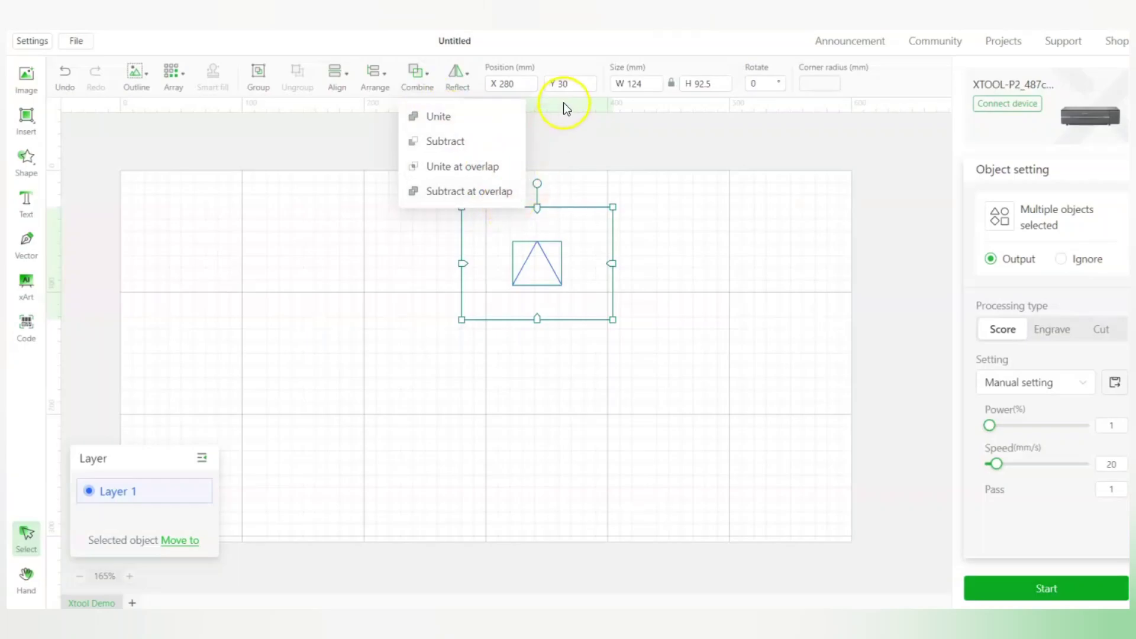
{"action": "left_click", "coordinate": [649, 209]}
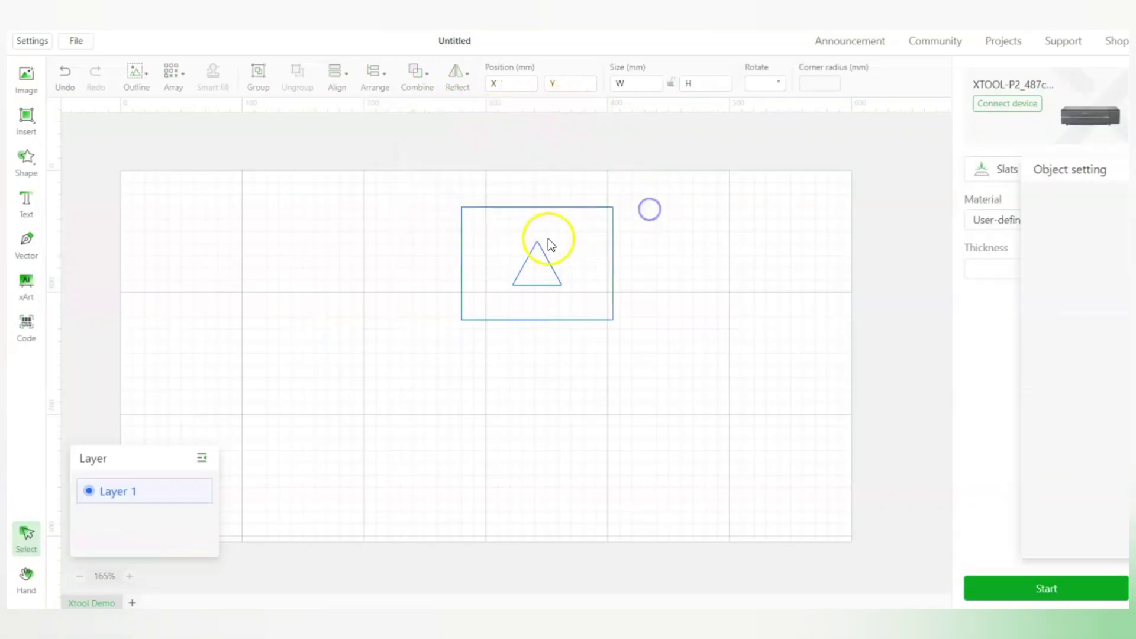
- Move the triangle up so it straddles the rectangle's top edge, and shift the rectangle down slightly
{"action": "left_click_drag", "start_coordinate": [537, 261], "coordinate": [534, 197]}
{"action": "left_click", "coordinate": [622, 364]}
{"action": "left_click_drag", "start_coordinate": [572, 312], "coordinate": [570, 310]}
- Try uniting the overlapping triangle and rectangle into a single outline, and undo the union
{"action": "left_click_drag", "start_coordinate": [652, 392], "coordinate": [407, 147]}
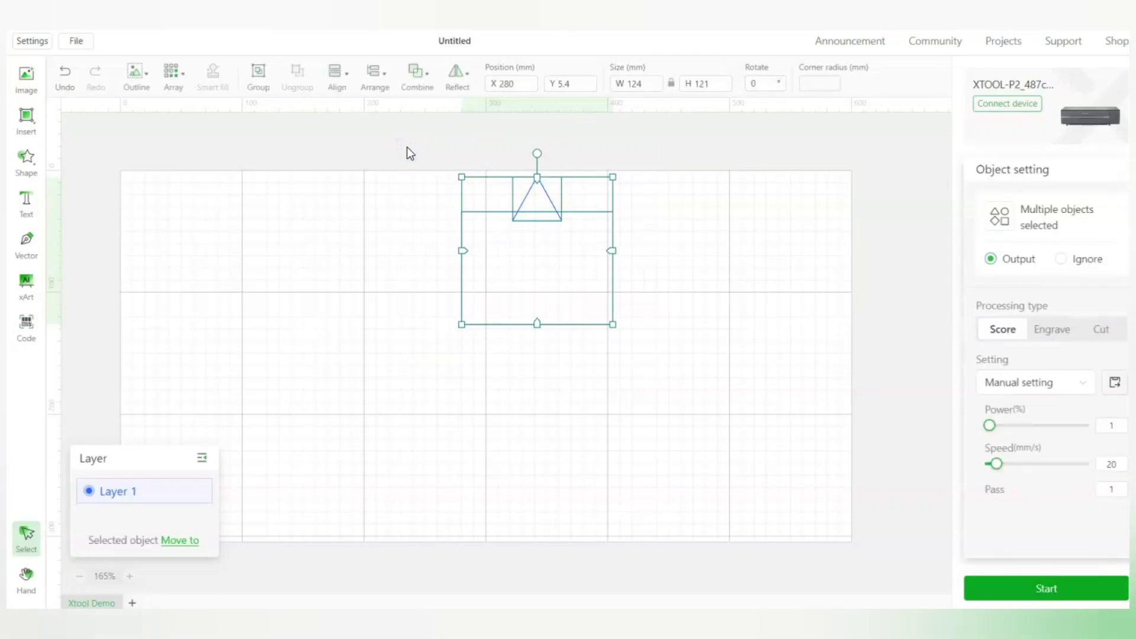
{"action": "left_click", "coordinate": [422, 80]}
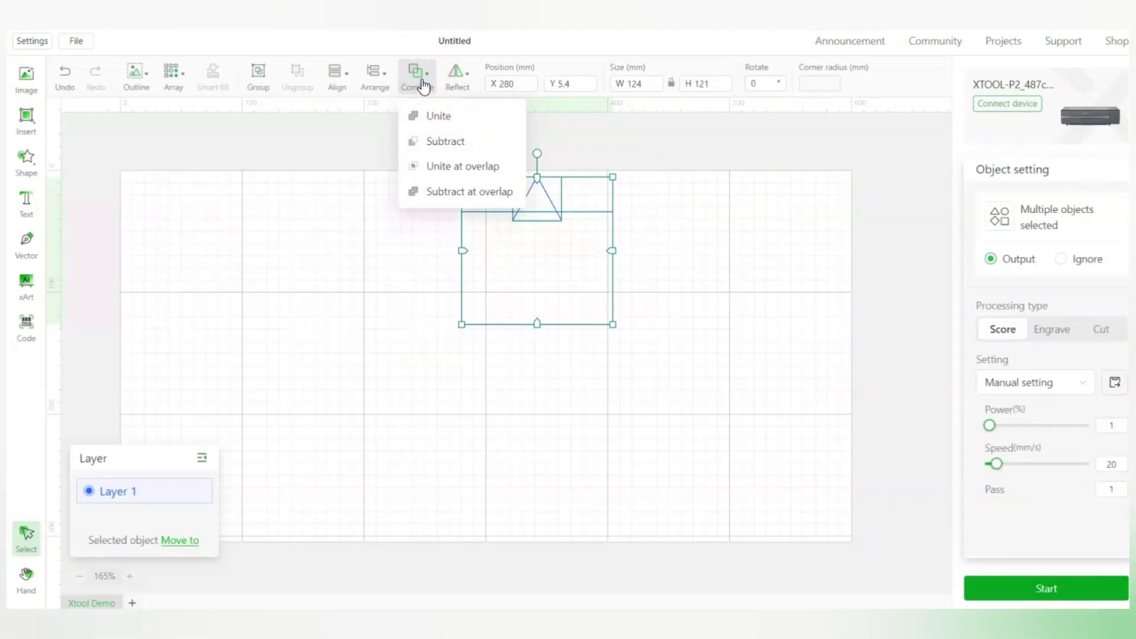
{"action": "left_click", "coordinate": [430, 115]}
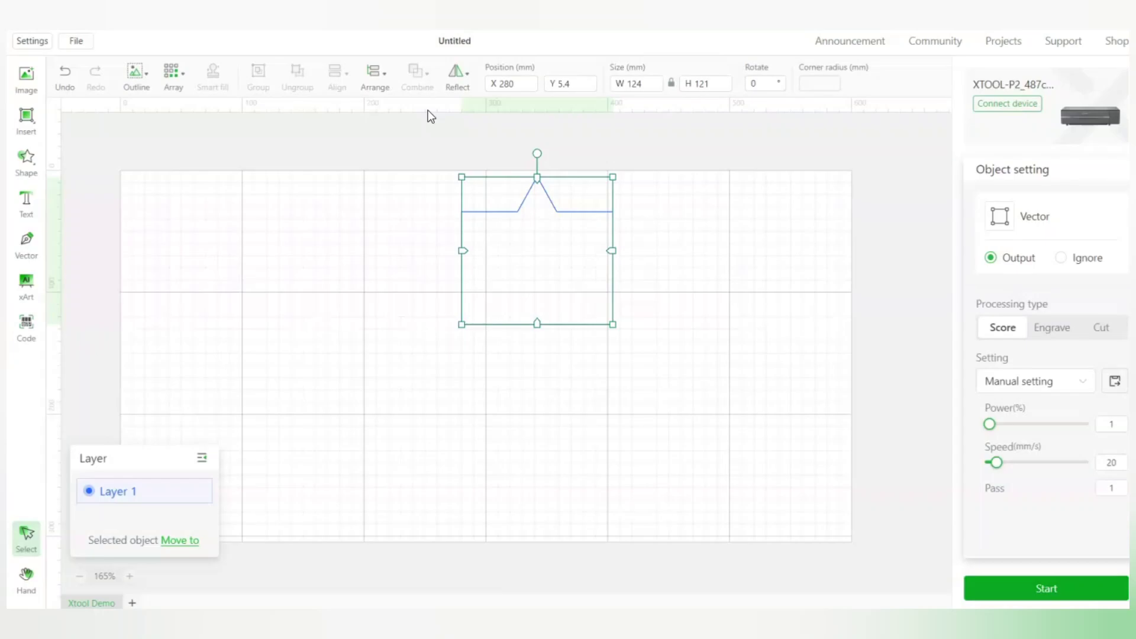
{"action": "left_click", "coordinate": [594, 282]}
{"action": "left_click", "coordinate": [621, 309]}
- Clear the selection of both shapes and nudge the rectangle slightly down against the triangle
{"action": "left_click_drag", "start_coordinate": [673, 373], "coordinate": [413, 147]}
{"action": "left_click", "coordinate": [421, 88]}
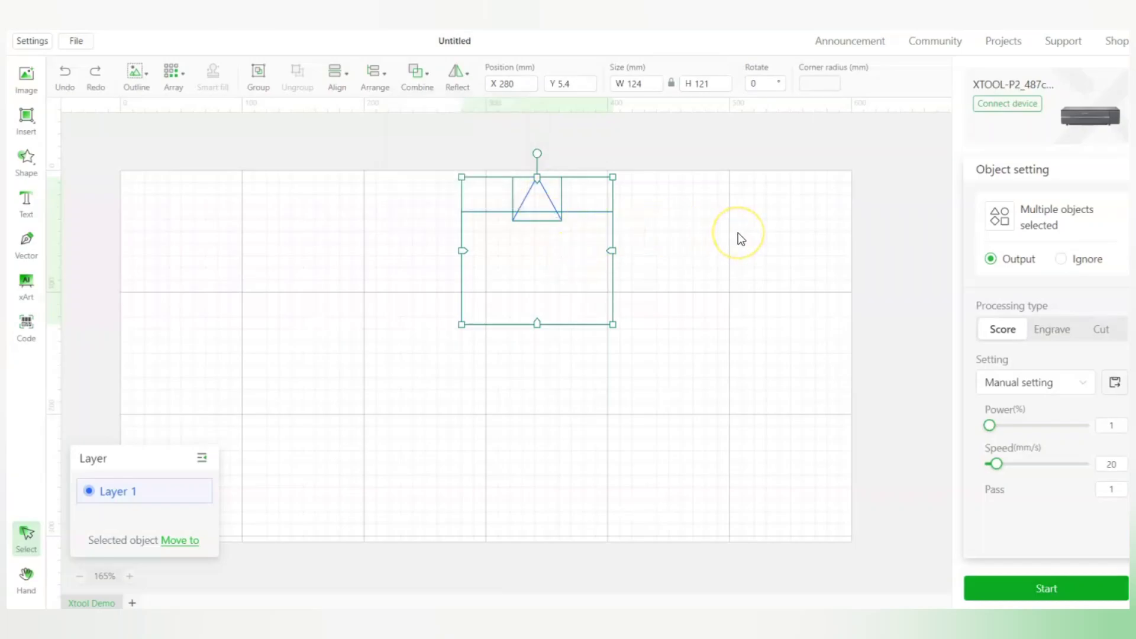
{"action": "left_click", "coordinate": [700, 195]}
{"action": "left_click_drag", "start_coordinate": [585, 192], "coordinate": [500, 235]}
{"action": "left_click", "coordinate": [669, 200]}
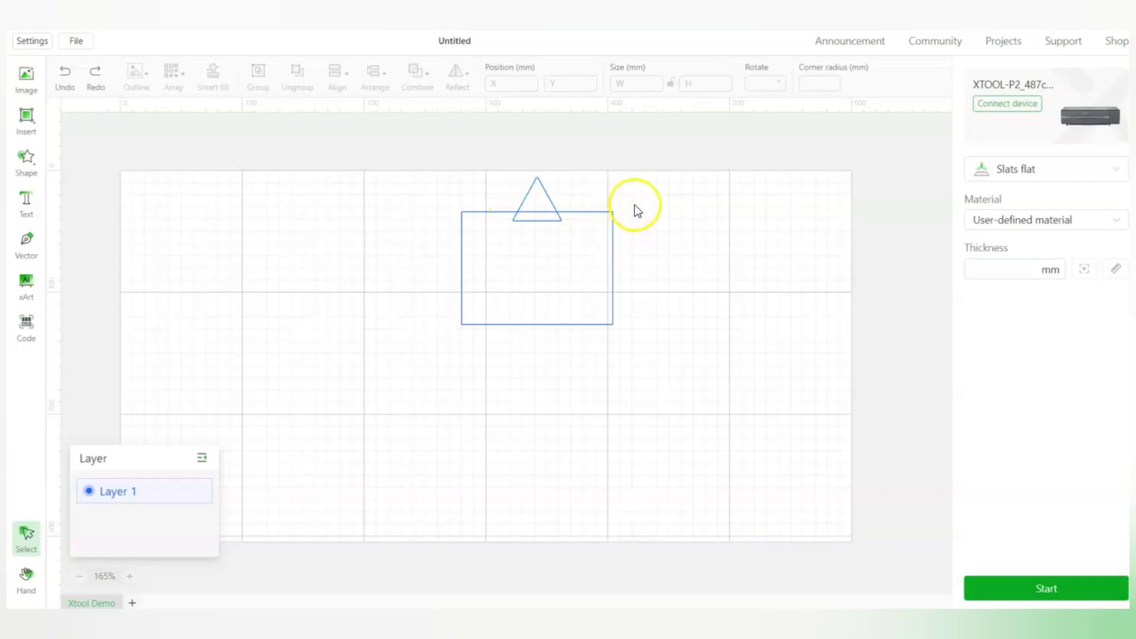
{"action": "mouse_move", "coordinate": [601, 229]}
{"action": "left_mouse_down"}
{"action": "mouse_move", "coordinate": [615, 236]}
{"action": "mouse_move", "coordinate": [604, 232]}
{"action": "left_mouse_up"}
- Try combining the triangle and rectangle with Subtract, check the remaining shape, and undo the subtraction
{"action": "left_click_drag", "start_coordinate": [651, 365], "coordinate": [431, 169]}
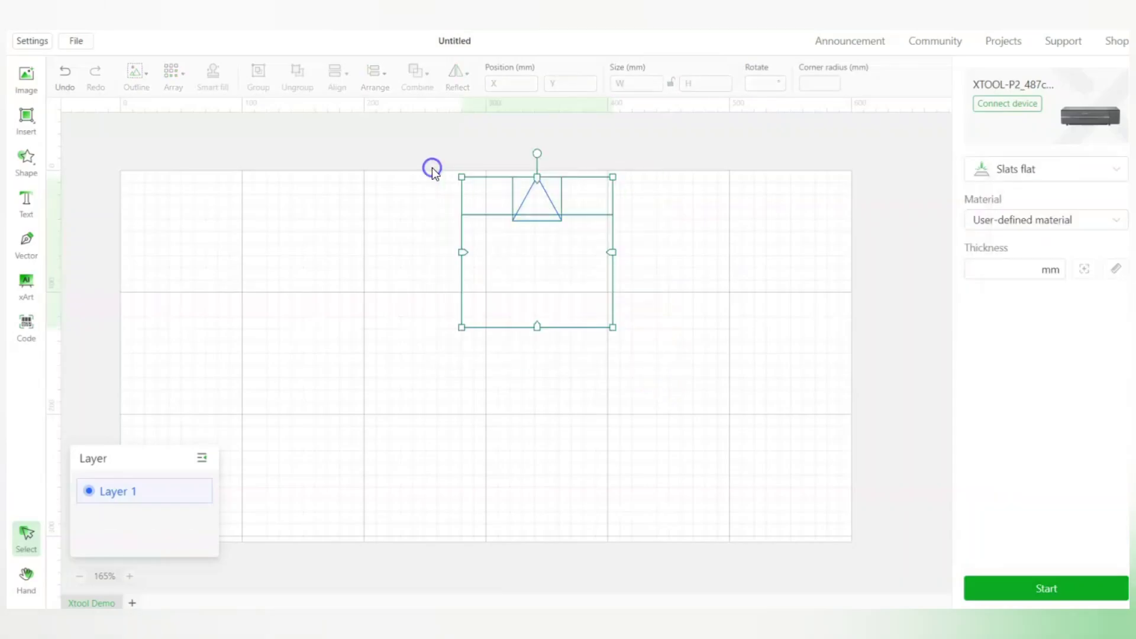
{"action": "left_click", "coordinate": [419, 76]}
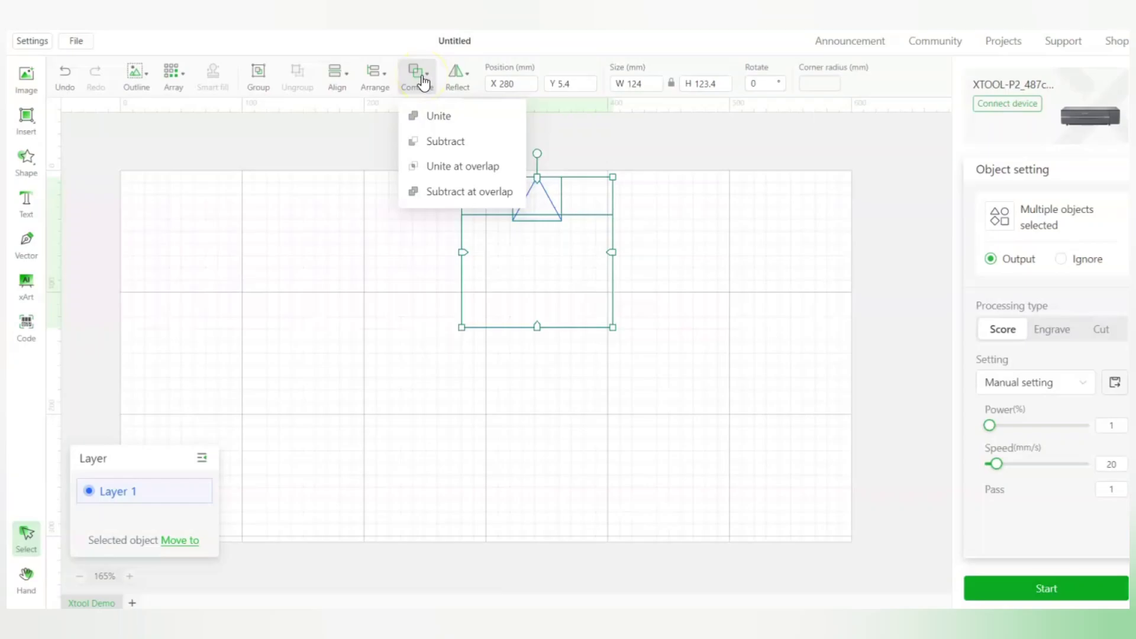
{"action": "left_click", "coordinate": [434, 140]}
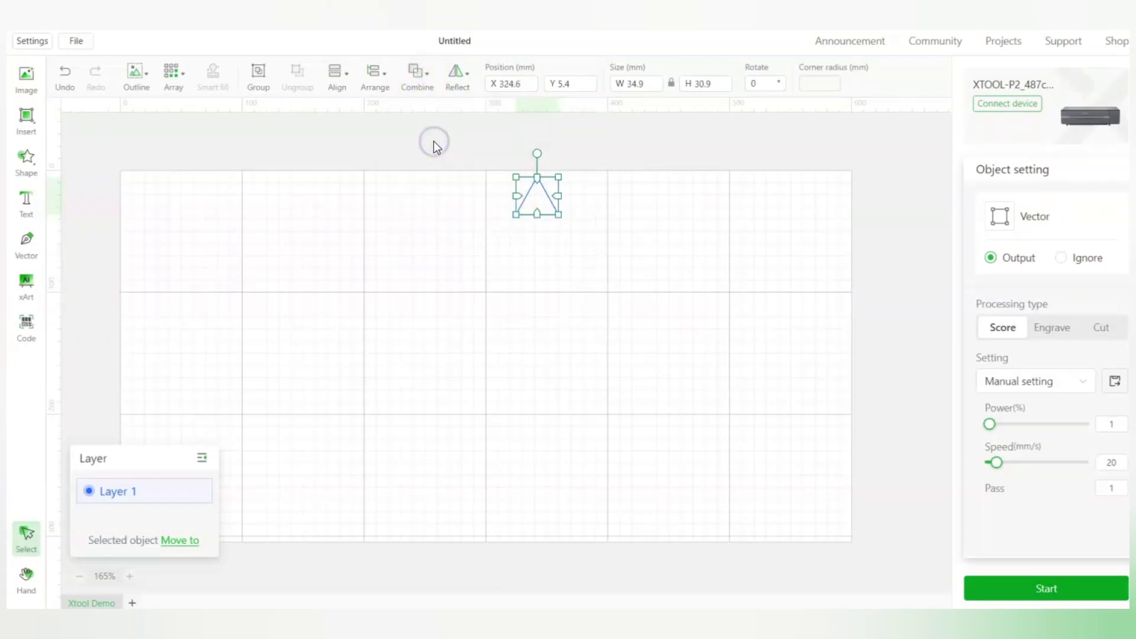
{"action": "left_click", "coordinate": [574, 259]}
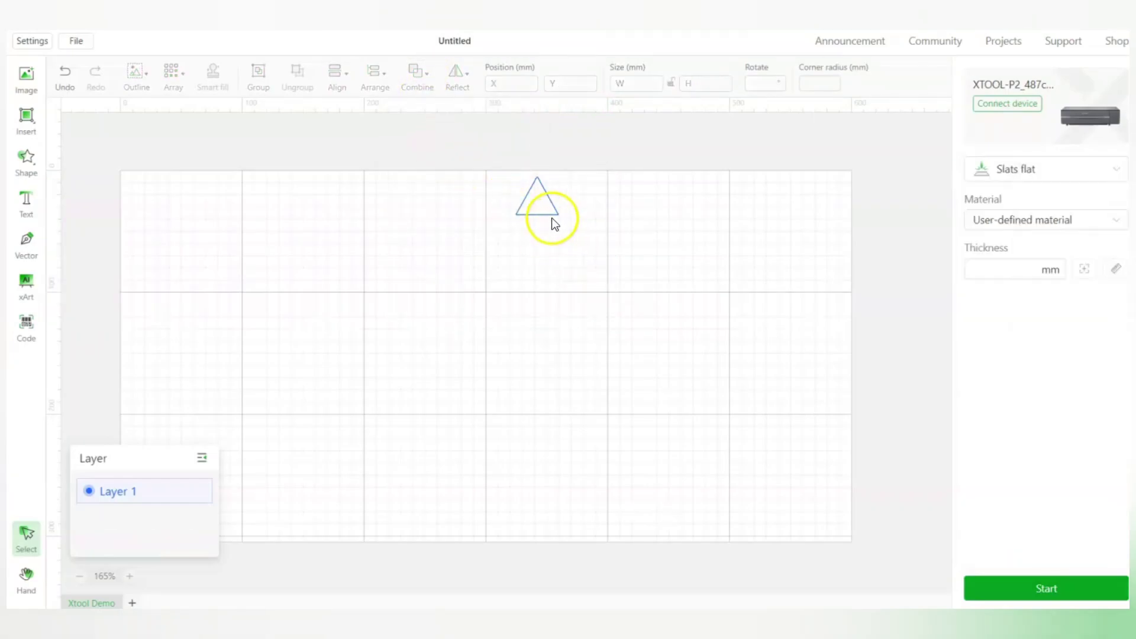
{"action": "left_click", "coordinate": [539, 208]}
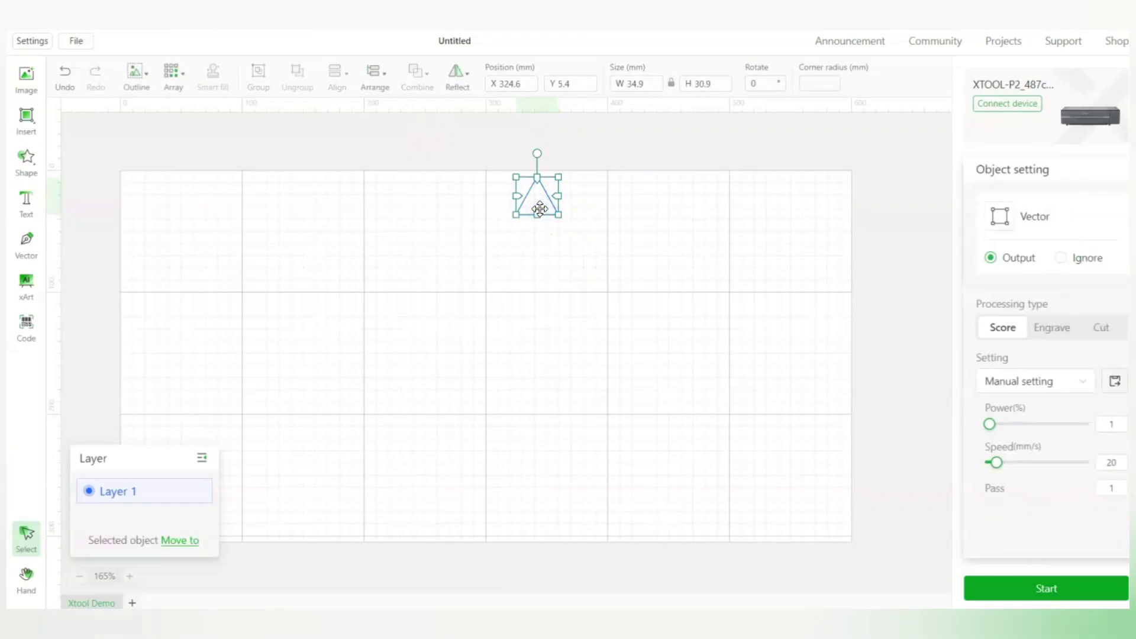
{"action": "key", "text": "ctrl+z"}
- Send the rectangle backward in the stacking order and clear the selection
{"action": "left_click", "coordinate": [573, 311]}
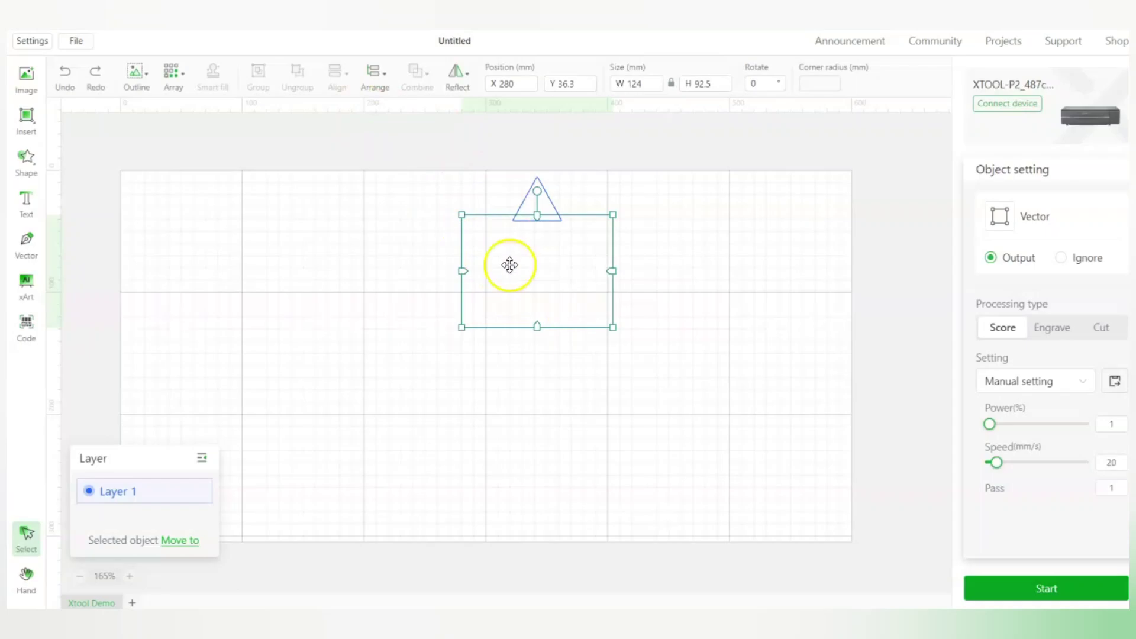
{"action": "left_click", "coordinate": [382, 92]}
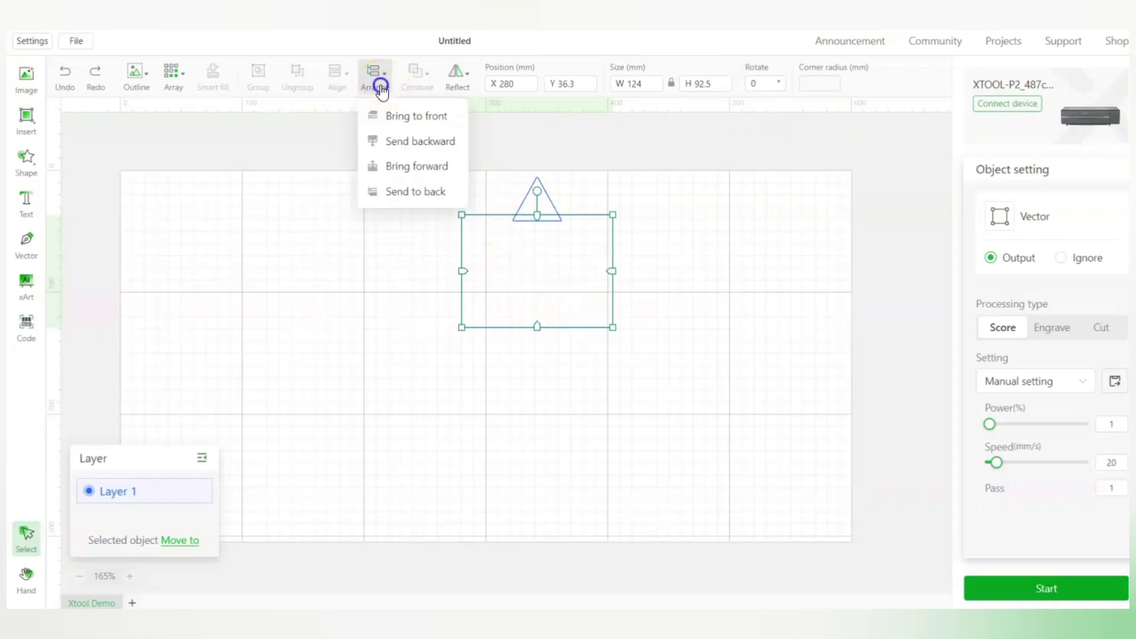
{"action": "left_click", "coordinate": [415, 142]}
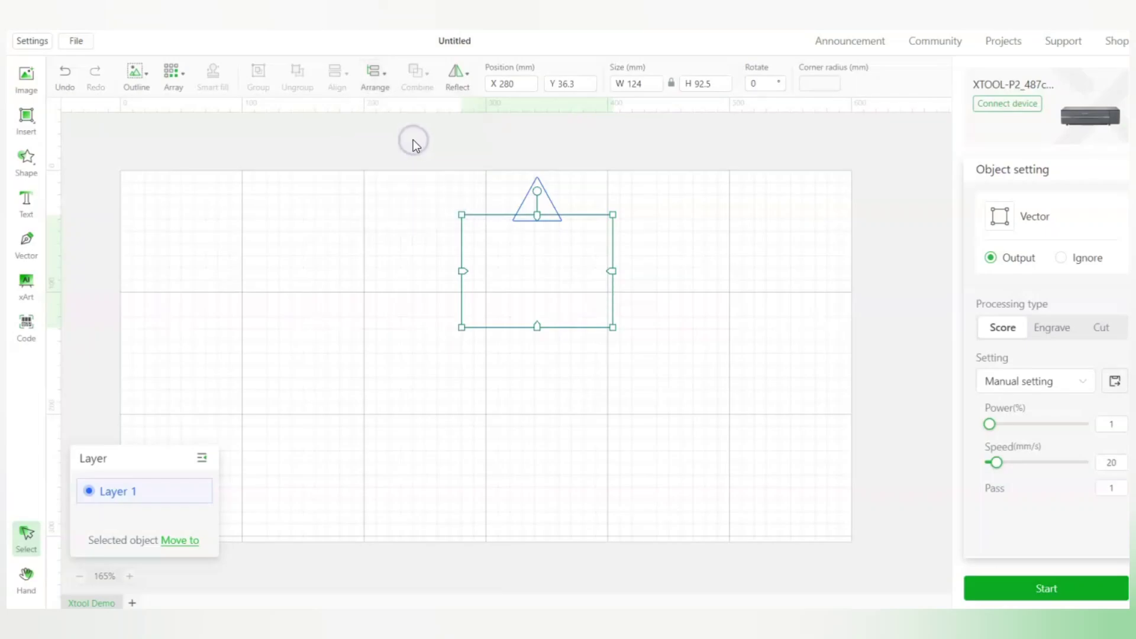
{"action": "left_click", "coordinate": [751, 268]}
{"action": "left_click", "coordinate": [612, 269]}
{"action": "left_click", "coordinate": [687, 360]}
- Try subtracting the triangle from the rectangle in the new stacking order, and undo the result
{"action": "left_click_drag", "start_coordinate": [399, 170], "coordinate": [705, 399]}
{"action": "left_click", "coordinate": [414, 74]}
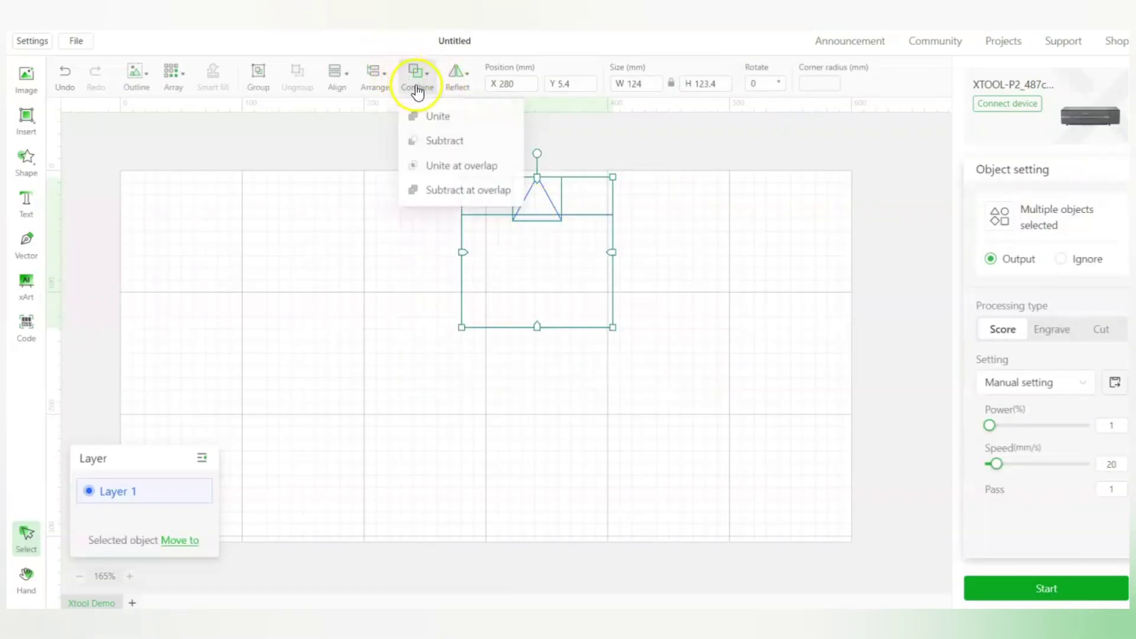
{"action": "left_click", "coordinate": [420, 142]}
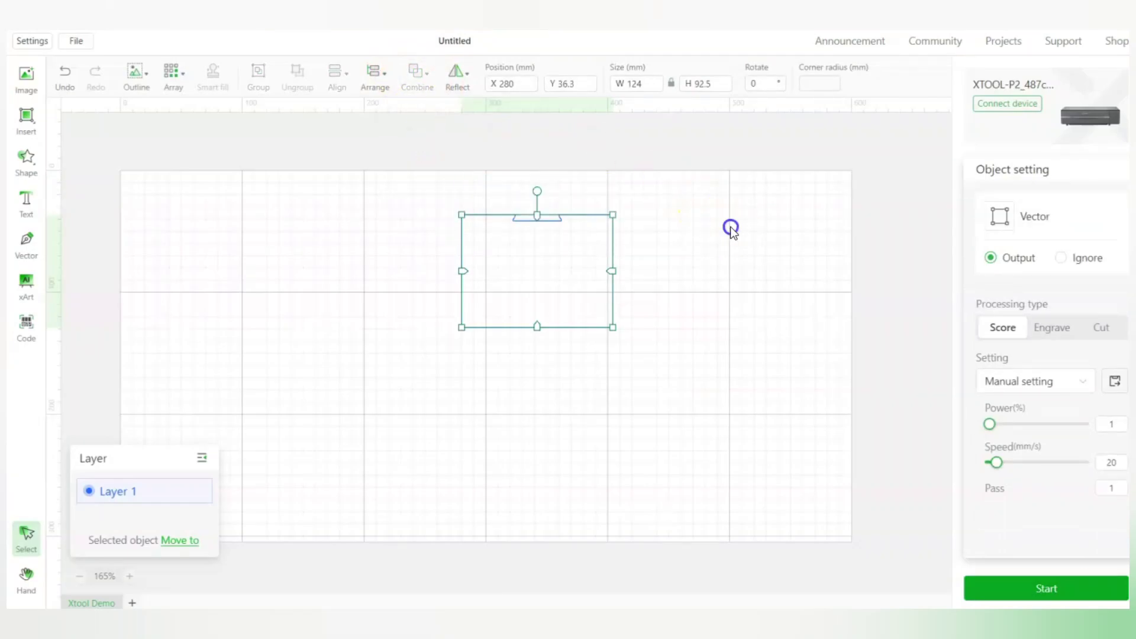
{"action": "left_click", "coordinate": [730, 227]}
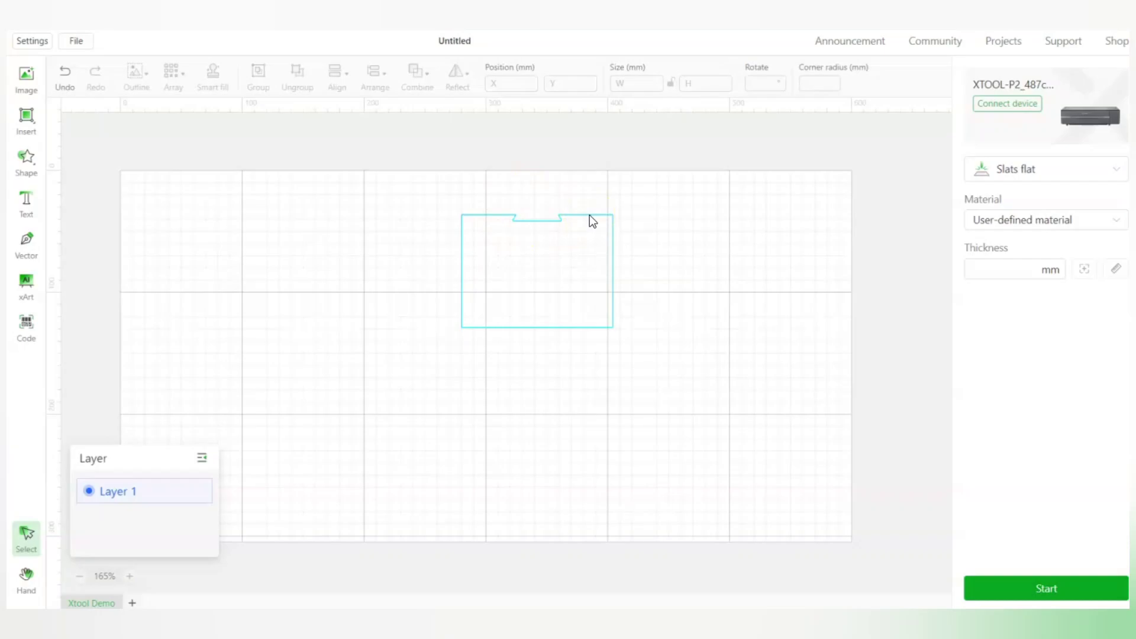
{"action": "key", "text": "ctrl+z"}
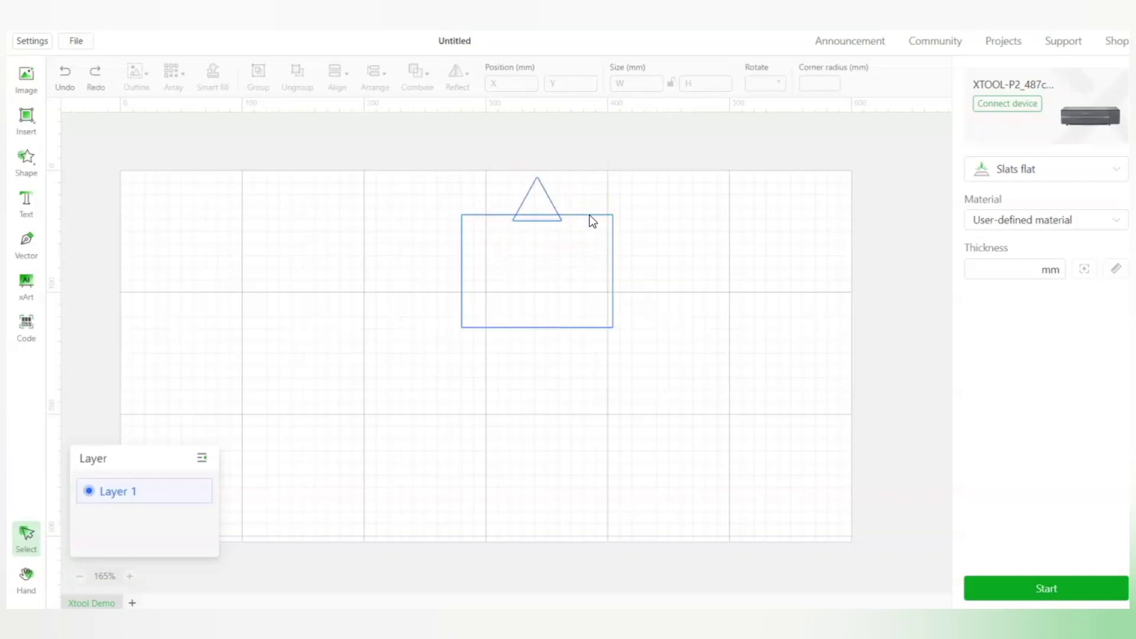
- Nudge the rectangle slightly up to about Y 34.8 mm, deepening its overlap with the triangle
{"action": "left_click_drag", "start_coordinate": [528, 270], "coordinate": [529, 268]}
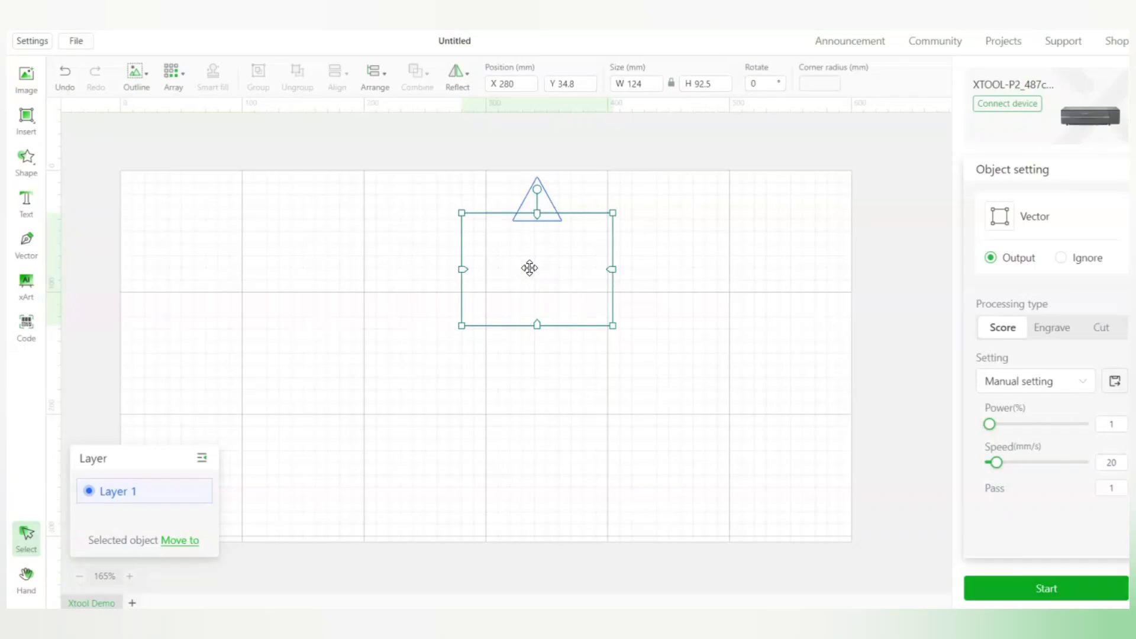
{"action": "left_click_drag", "start_coordinate": [700, 424], "coordinate": [360, 119]}
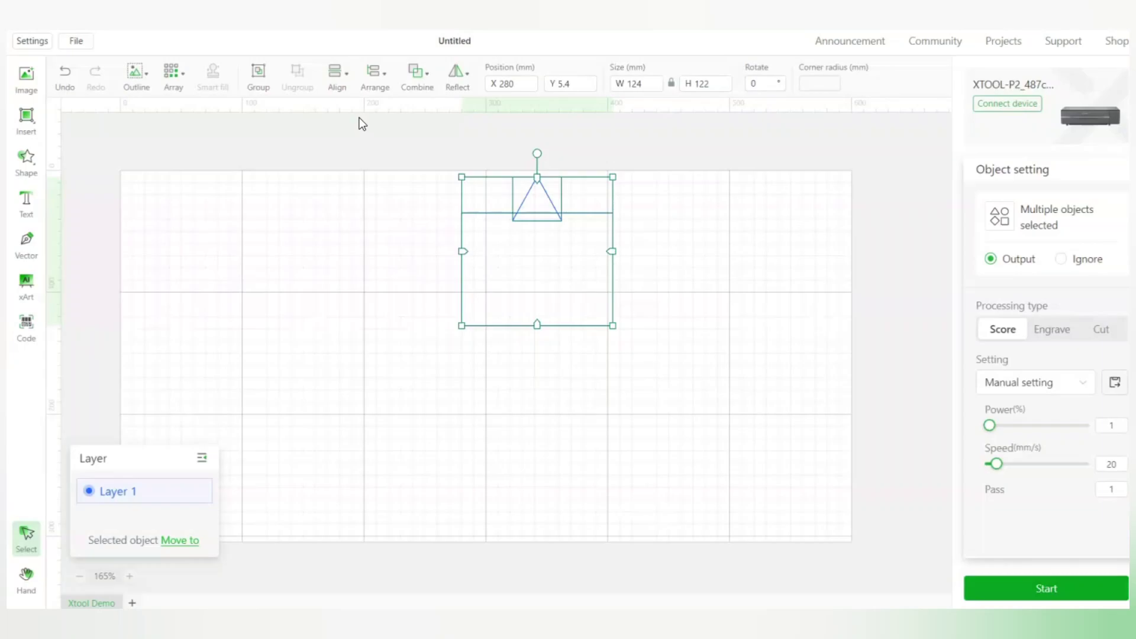
{"action": "left_click", "coordinate": [471, 90]}
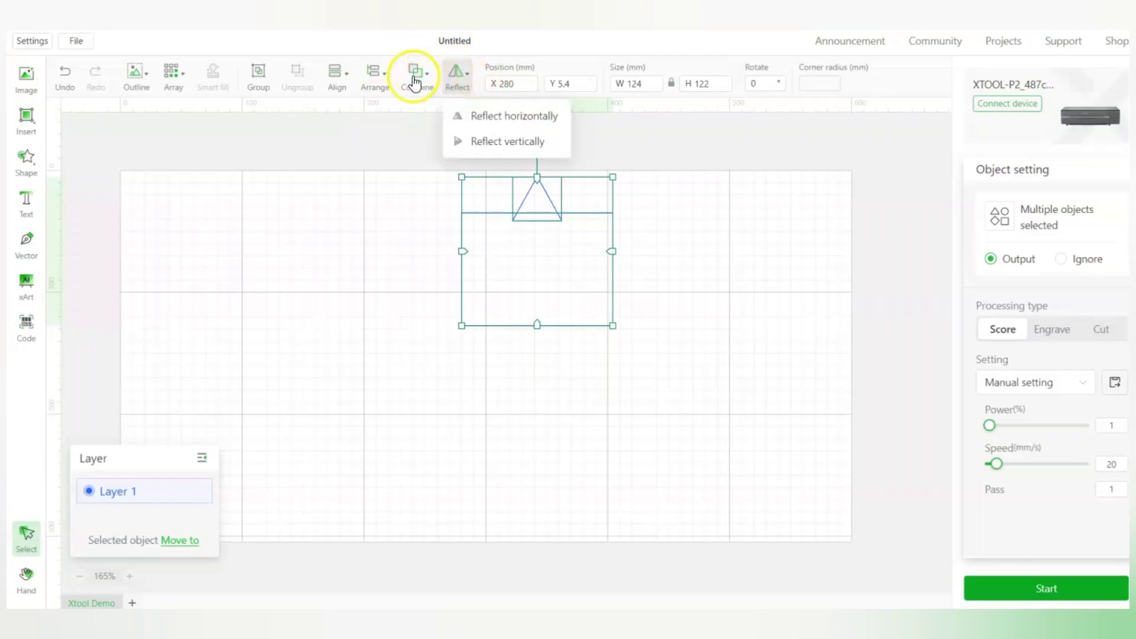
{"action": "left_click", "coordinate": [415, 76]}
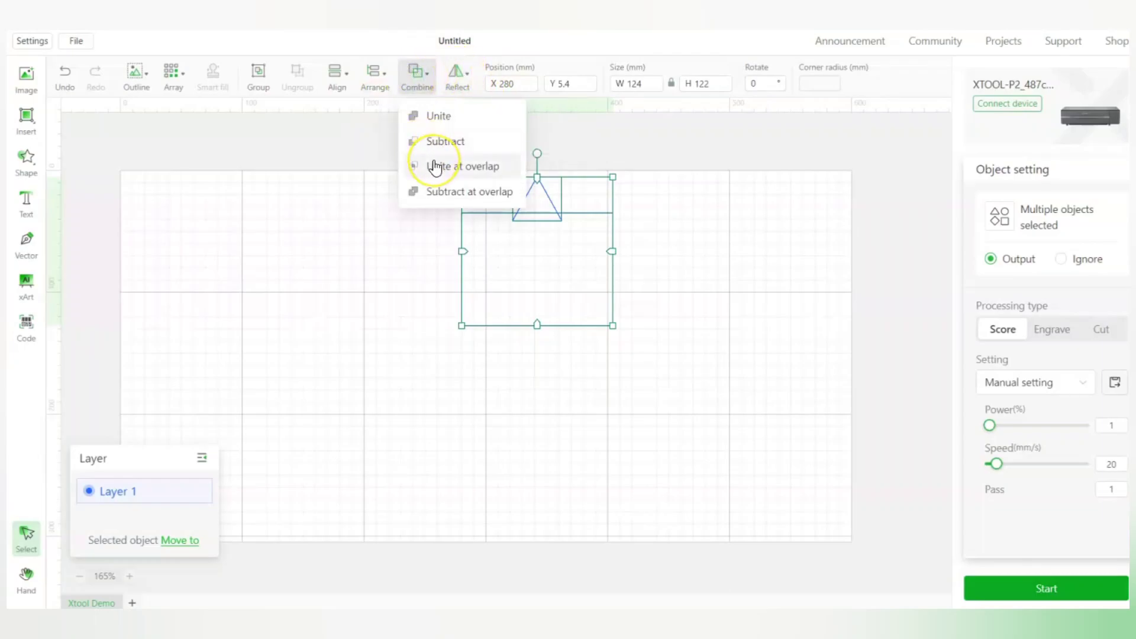
{"action": "left_click", "coordinate": [616, 176]}
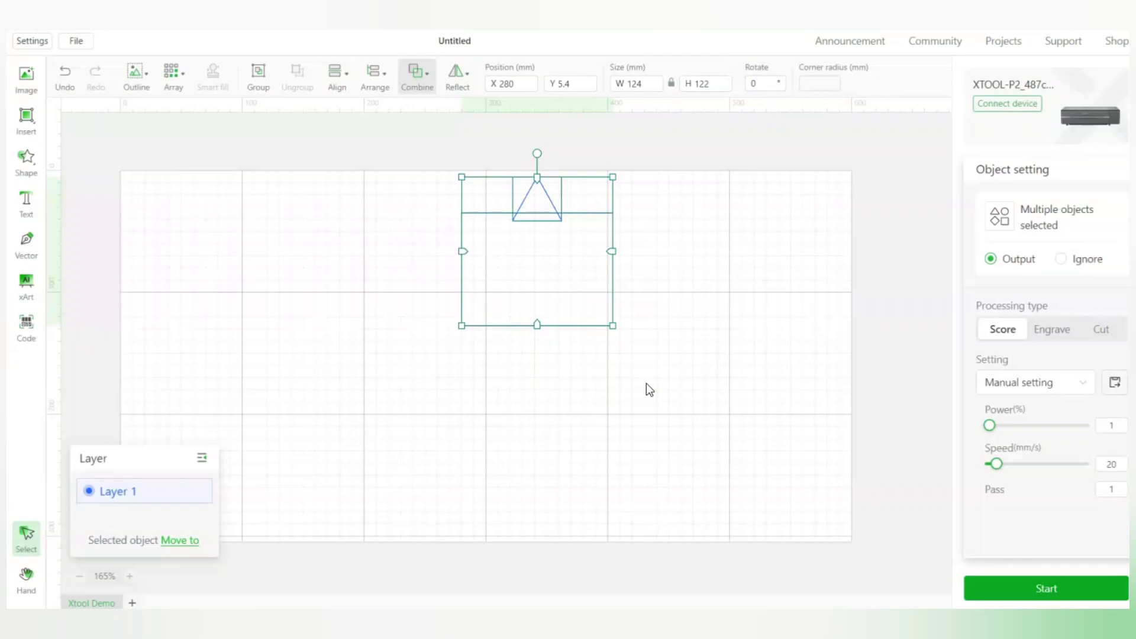
- Try Unite at overlap on the triangle and rectangle, move the resulting strip down, and undo both operations
{"action": "left_click_drag", "start_coordinate": [646, 384], "coordinate": [415, 170]}
{"action": "left_click", "coordinate": [418, 74]}
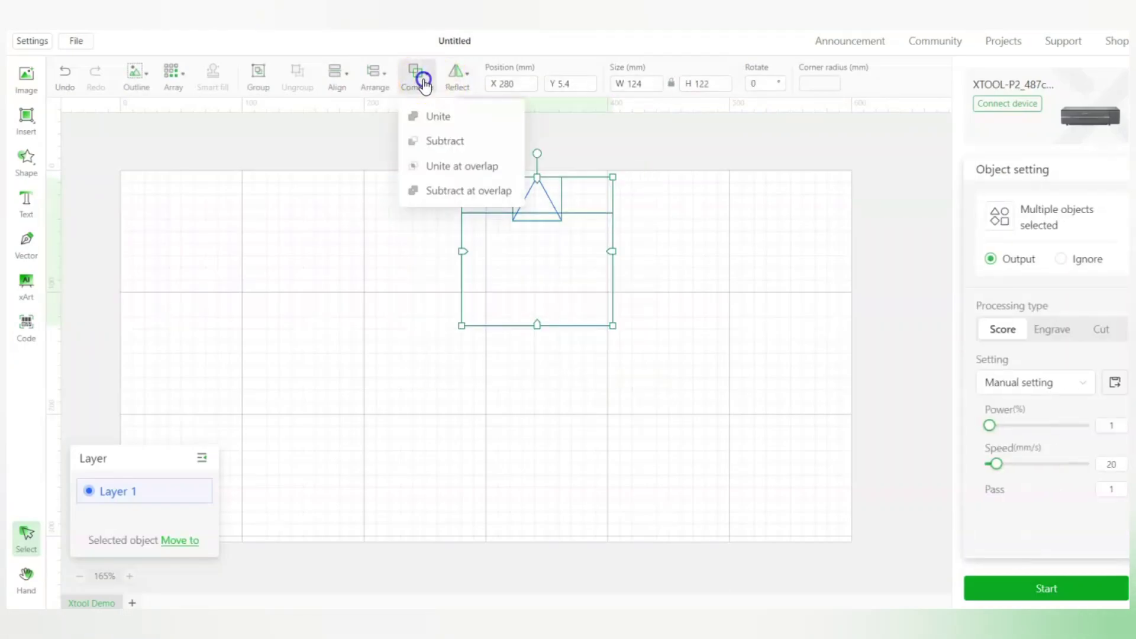
{"action": "left_click", "coordinate": [453, 174]}
{"action": "left_click", "coordinate": [517, 245]}
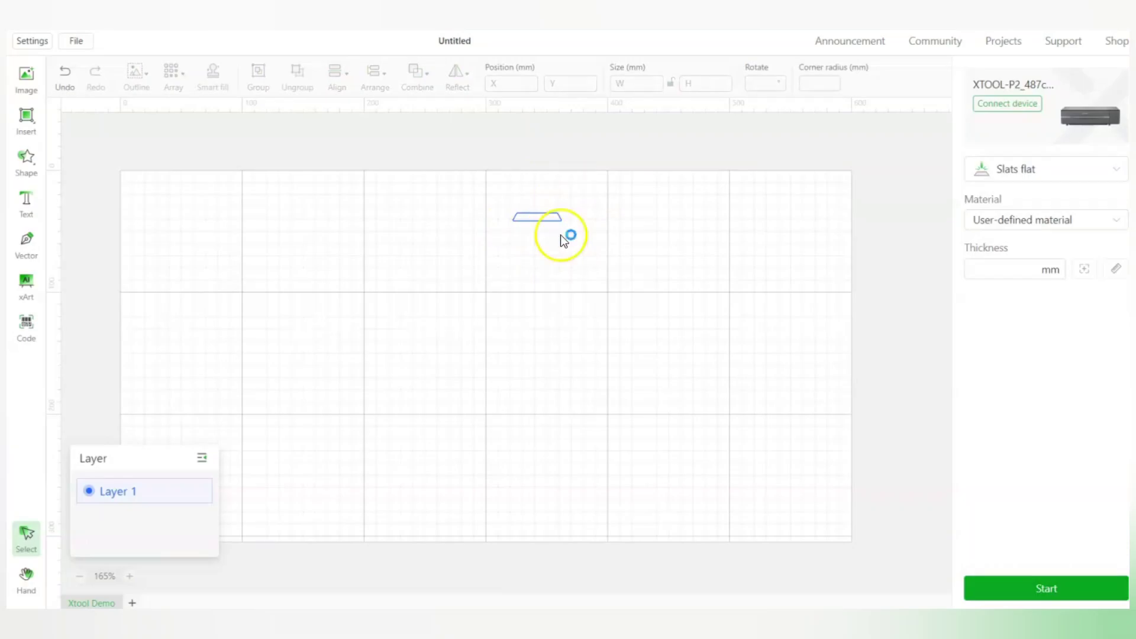
{"action": "left_click_drag", "start_coordinate": [555, 224], "coordinate": [548, 279]}
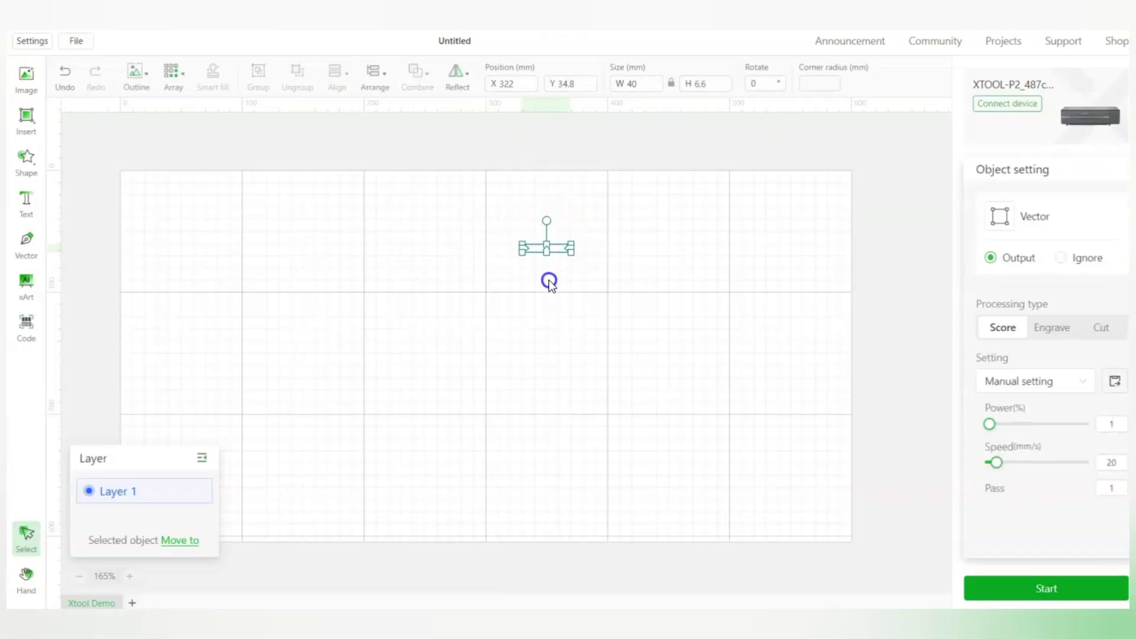
{"action": "key", "text": "ctrl+z"}
{"action": "key", "text": "ctrl+z"}
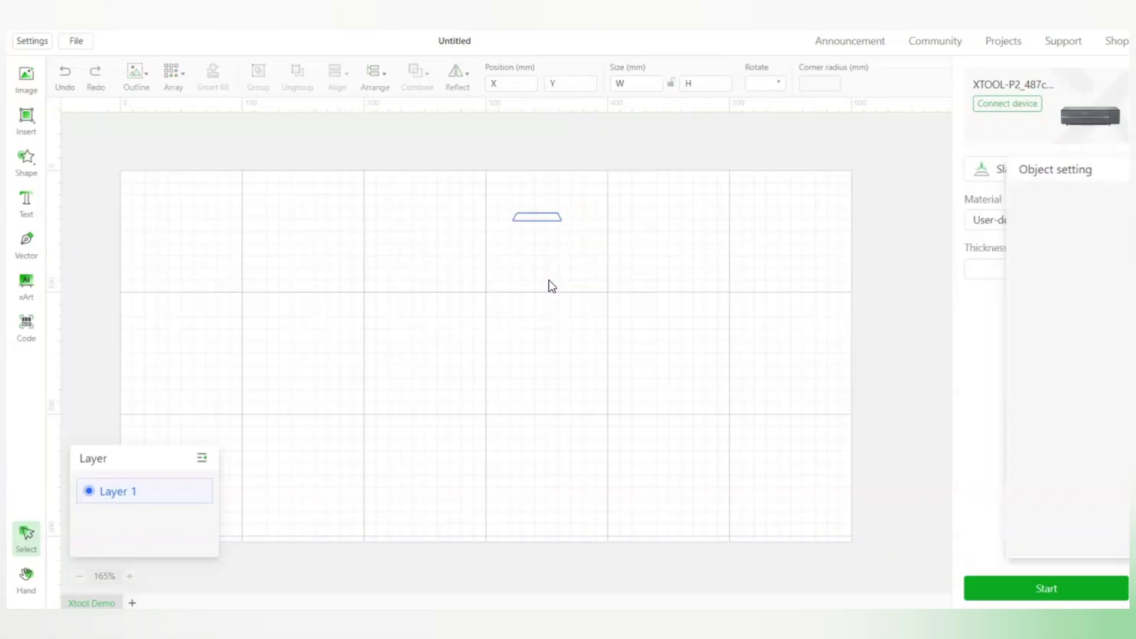
- Move the triangle down into the centre of the rectangle and clear the selection
{"action": "left_click_drag", "start_coordinate": [538, 194], "coordinate": [538, 262]}
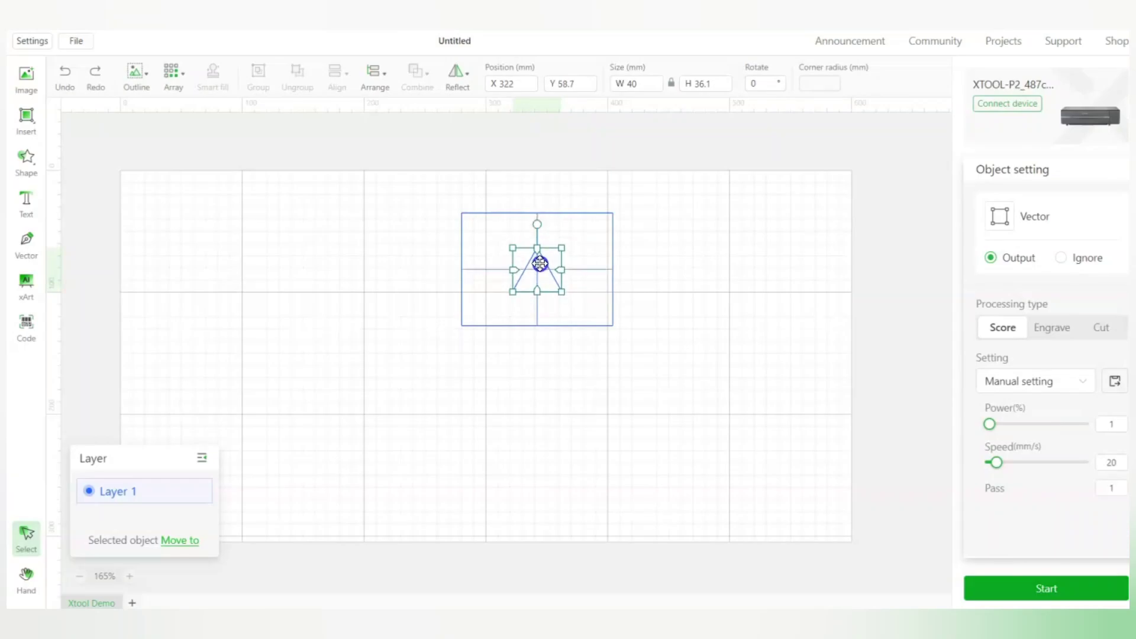
{"action": "left_click", "coordinate": [684, 330]}
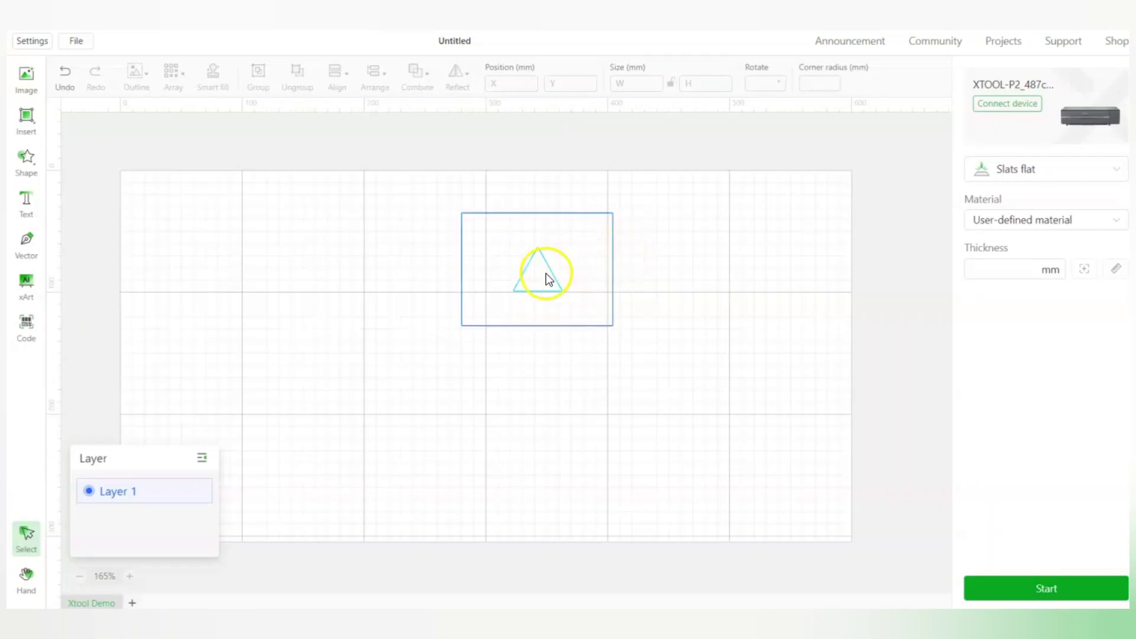
- Try Subtract at overlap on the rectangle and the triangle inside it, test-move the result, and undo the combination
{"action": "left_click_drag", "start_coordinate": [638, 357], "coordinate": [406, 166]}
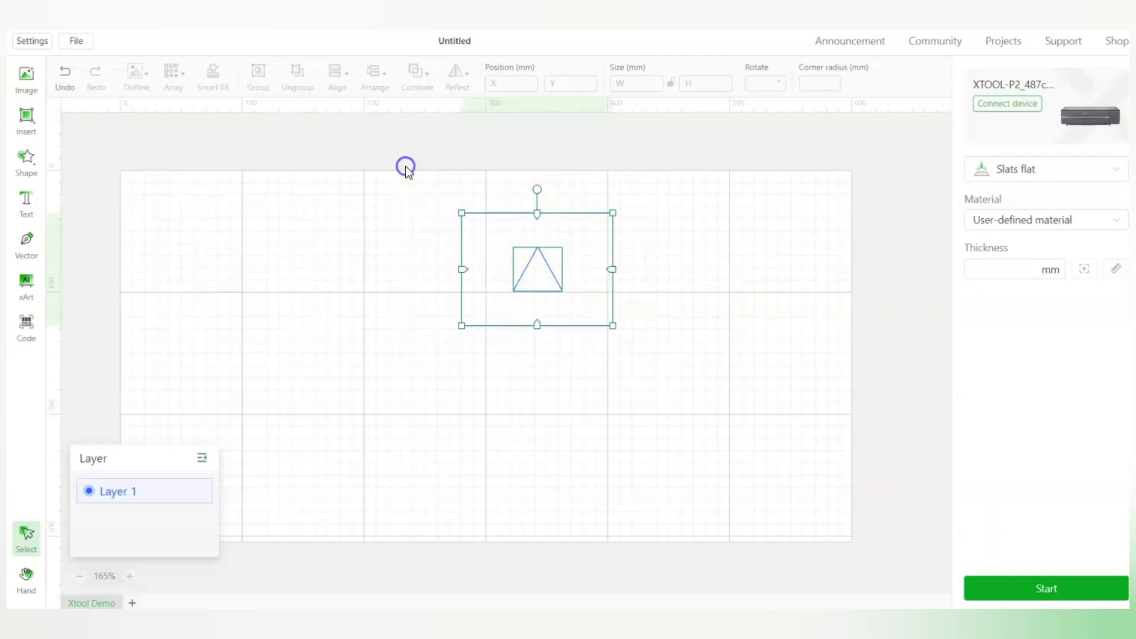
{"action": "mouse_move", "coordinate": [413, 76]}
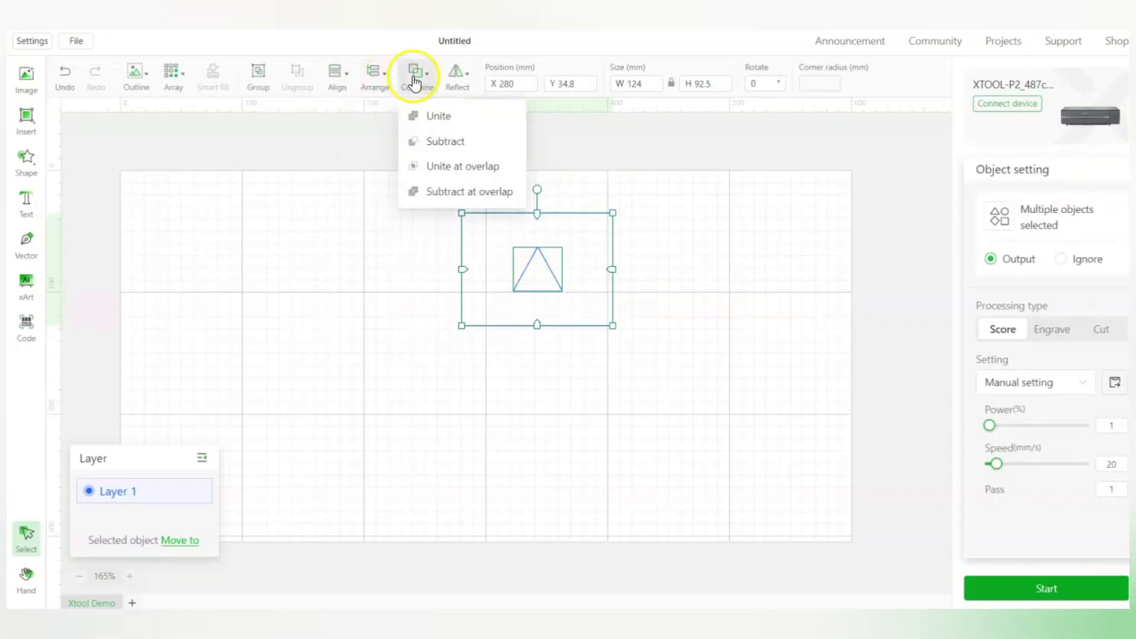
{"action": "left_click", "coordinate": [428, 195]}
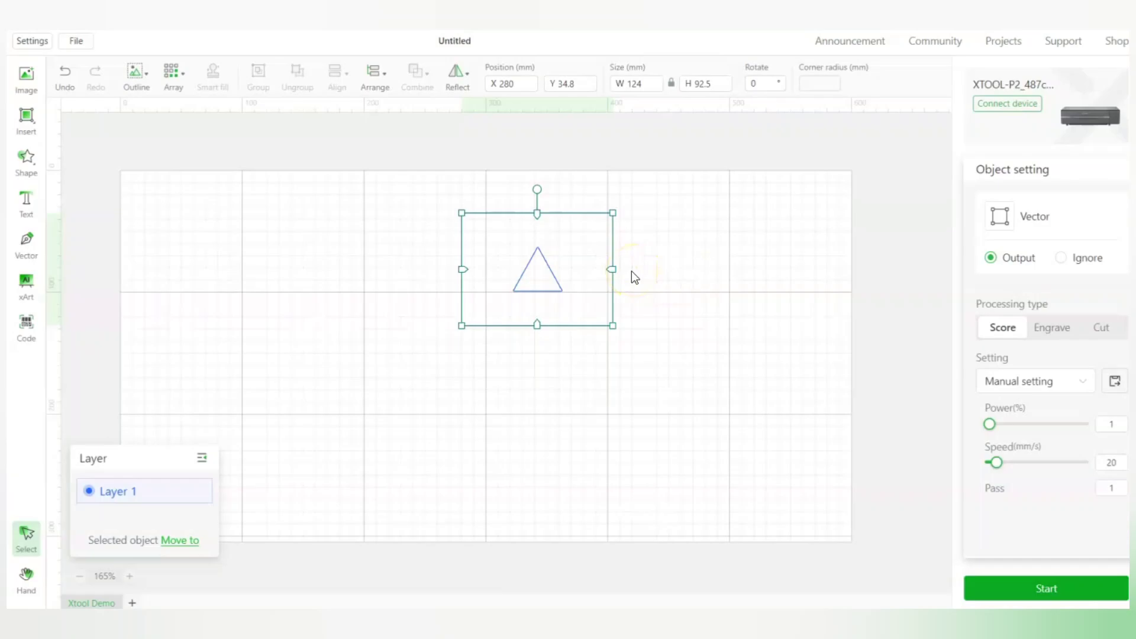
{"action": "left_click_drag", "start_coordinate": [583, 260], "coordinate": [564, 339]}
{"action": "key", "text": "ctrl+z"}
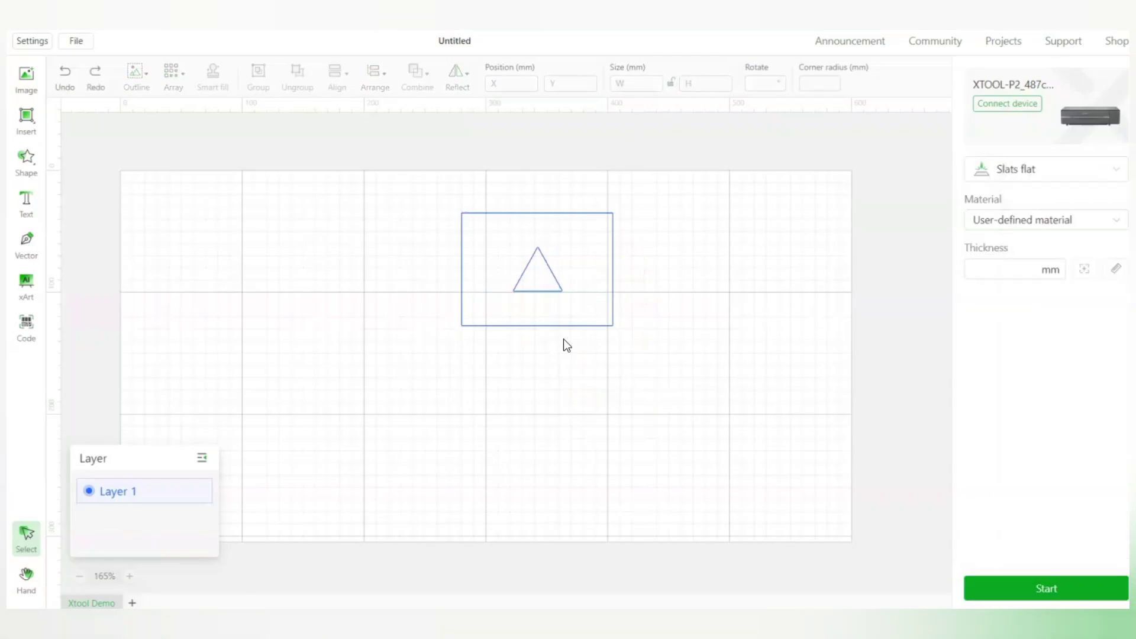
- Move the rectangle left of the triangle to about X 142.3, Y 60.5 mm, and rotate it 45 degrees
{"action": "left_click", "coordinate": [585, 282]}
{"action": "left_click_drag", "start_coordinate": [586, 283], "coordinate": [419, 312]}
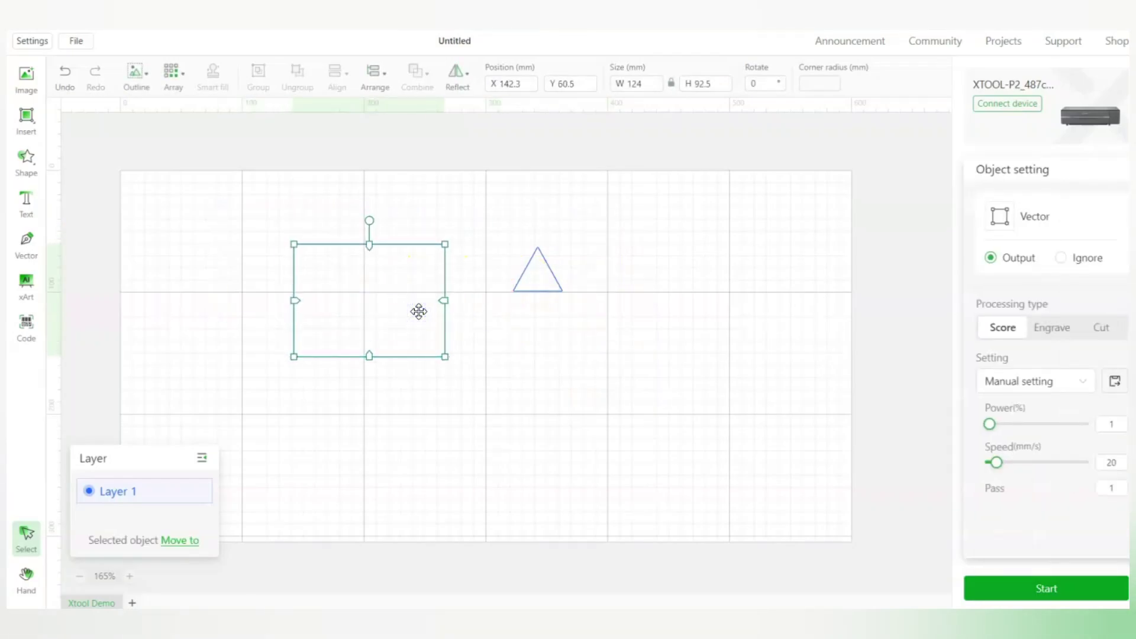
{"action": "left_click", "coordinate": [768, 84]}
{"action": "type", "text": "45"}
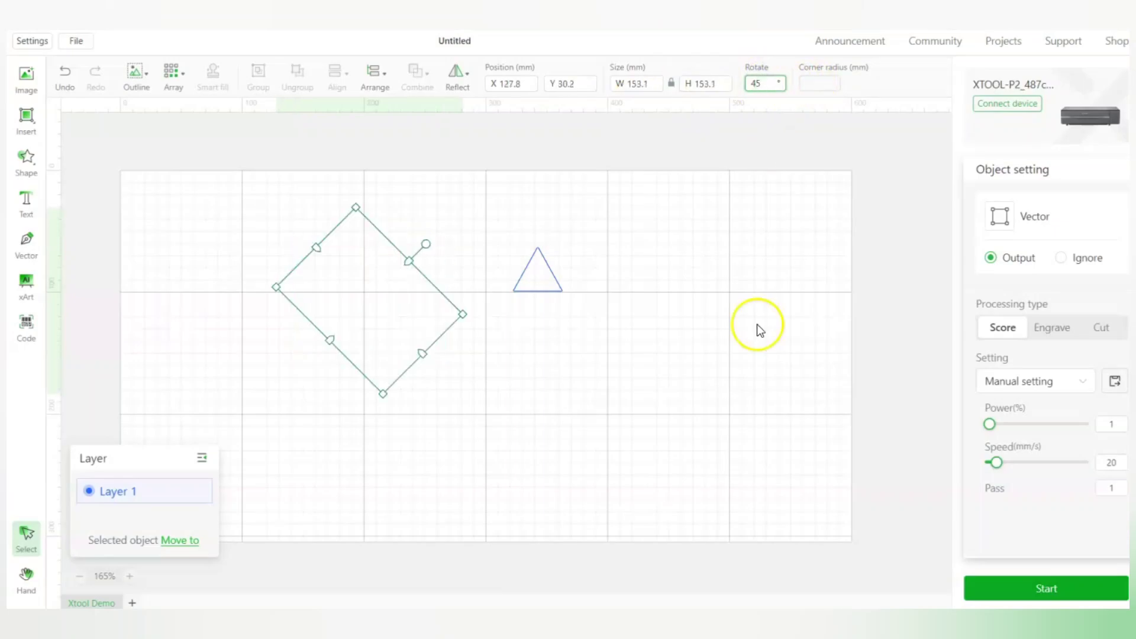
{"action": "left_click", "coordinate": [755, 382]}
{"action": "left_click", "coordinate": [449, 332]}
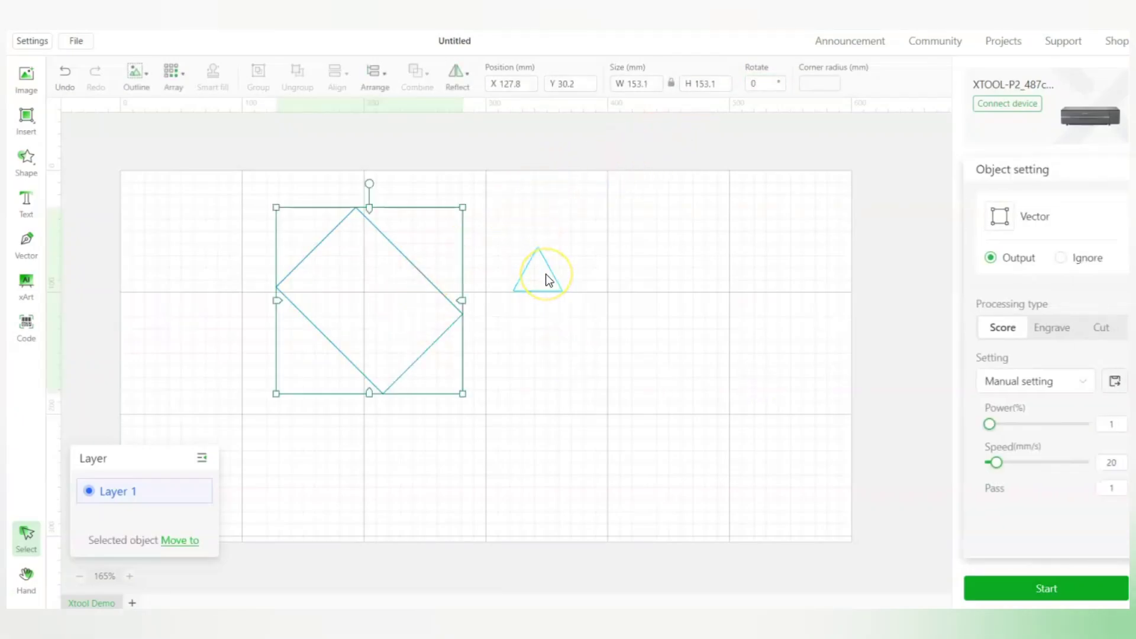
- Undo the rectangle's rotation, add an outline around it with a 12.3 mm offset, and clear the selection
{"action": "key", "text": "ctrl+z"}
{"action": "left_click", "coordinate": [438, 283]}
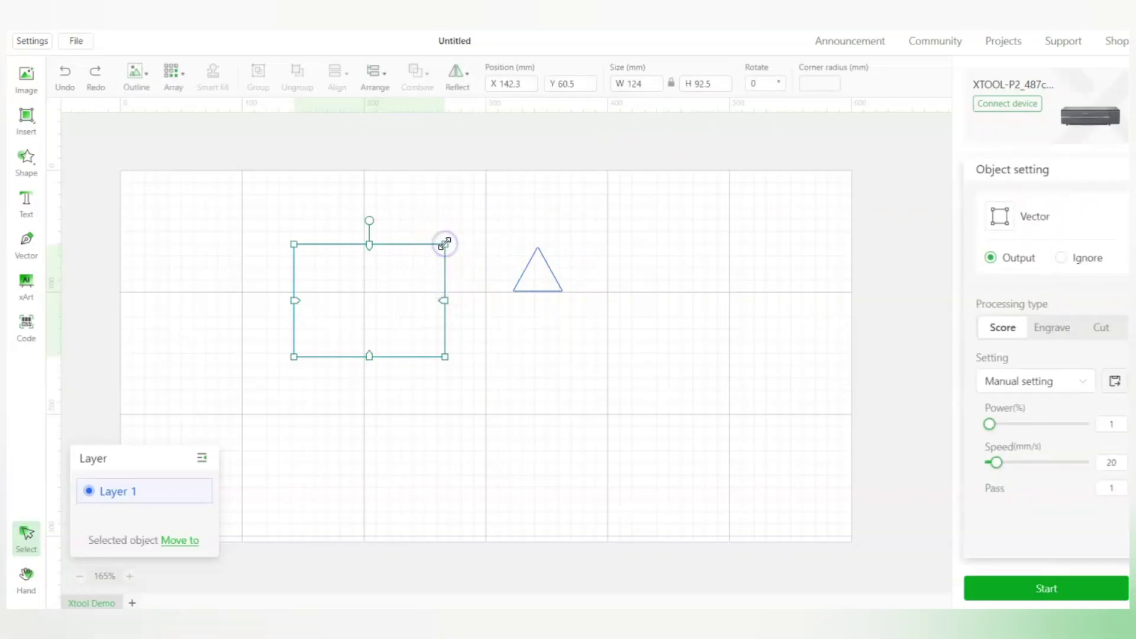
{"action": "left_click", "coordinate": [136, 77]}
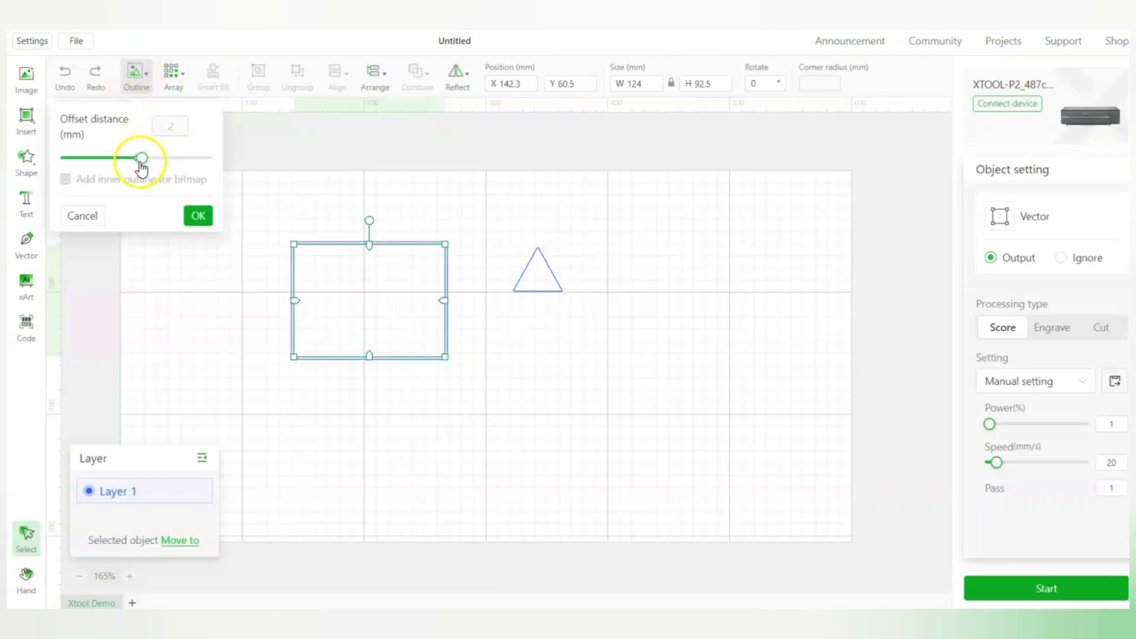
{"action": "left_click_drag", "start_coordinate": [140, 158], "coordinate": [170, 155]}
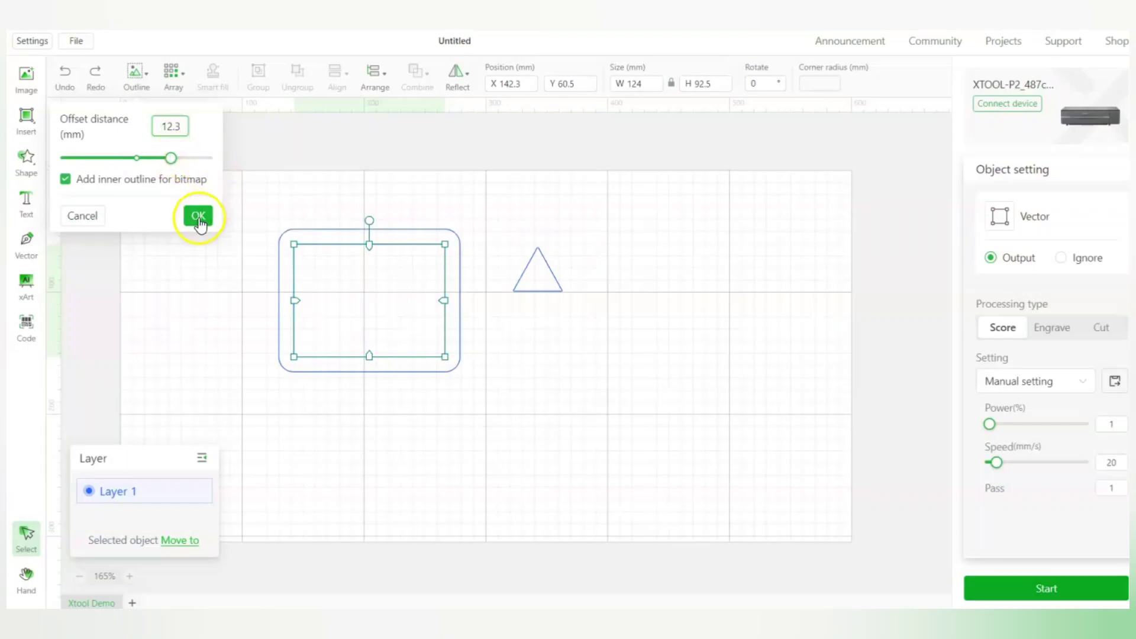
{"action": "left_click", "coordinate": [199, 219]}
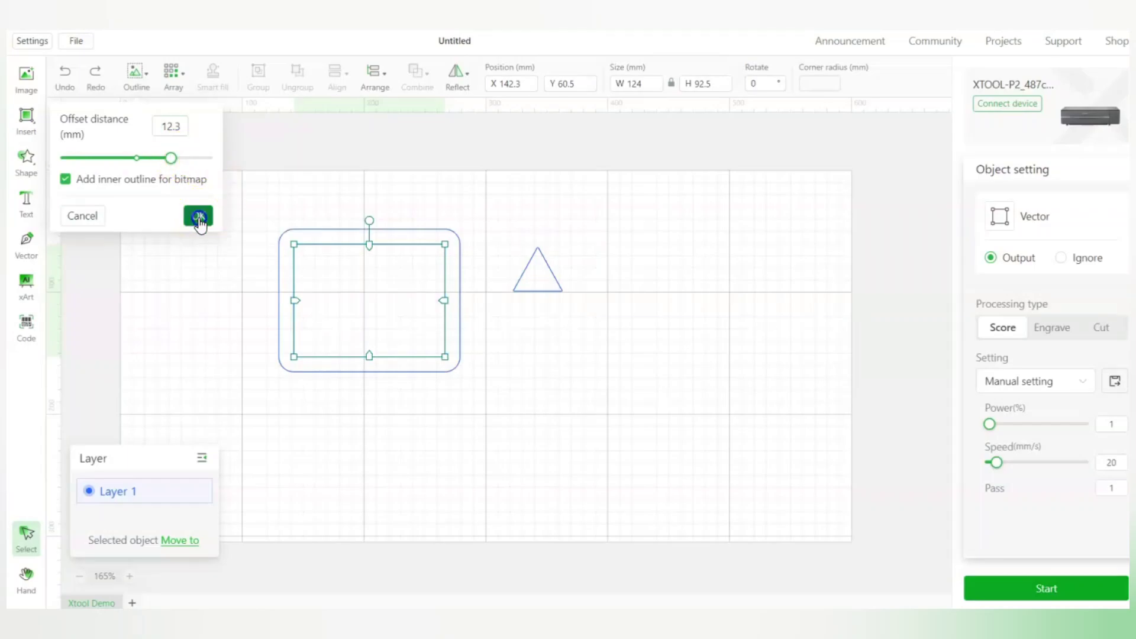
{"action": "left_click", "coordinate": [461, 414]}
{"action": "left_click_drag", "start_coordinate": [467, 414], "coordinate": [490, 456]}
- Set the inner rectangle's processing type to Engrave and the surrounding outline's to Cut
{"action": "left_click", "coordinate": [380, 330]}
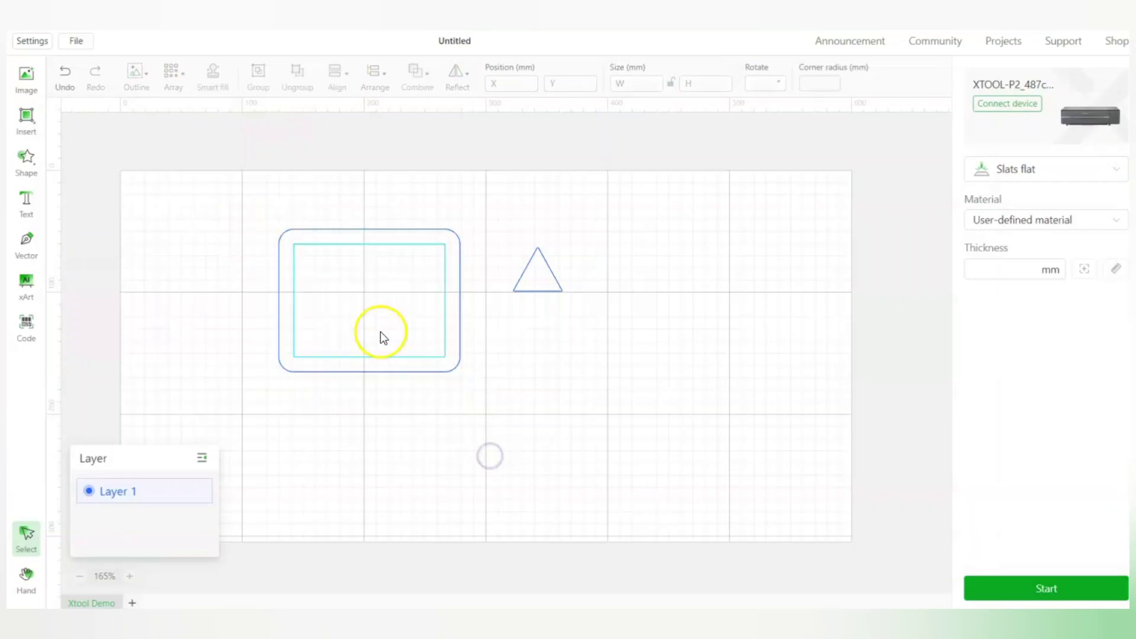
{"action": "left_click", "coordinate": [1056, 390]}
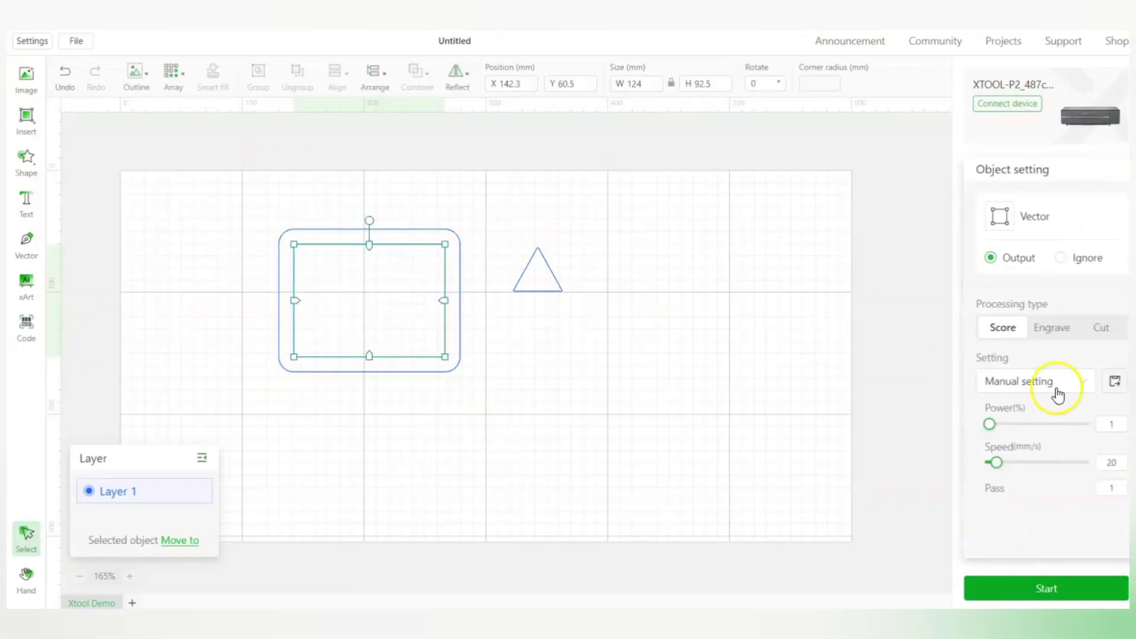
{"action": "left_click", "coordinate": [1042, 325]}
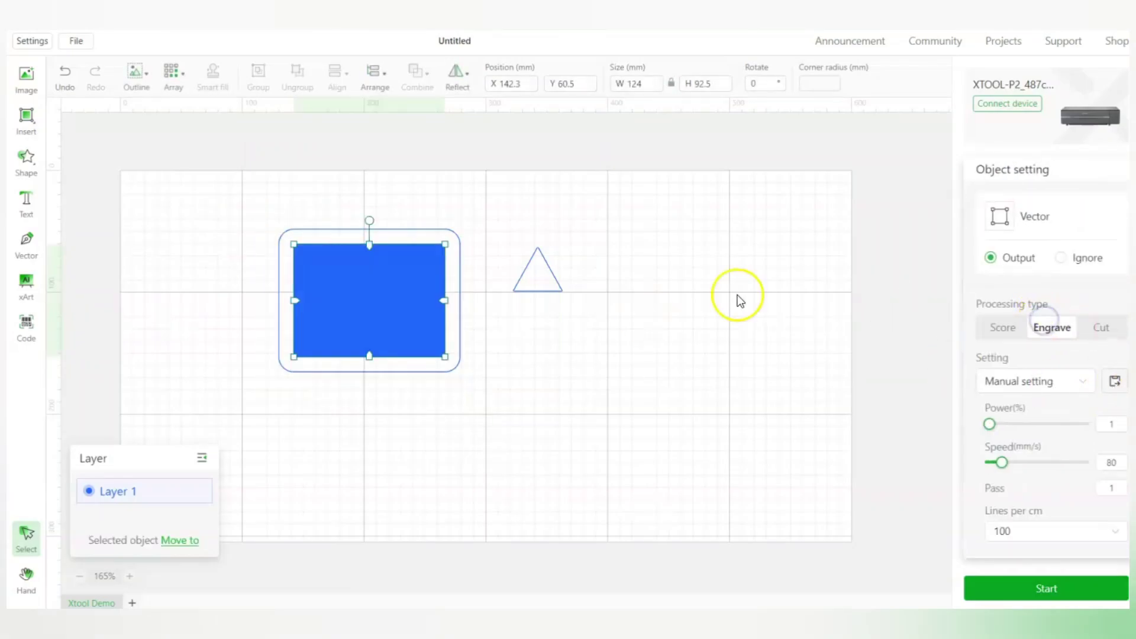
{"action": "left_click", "coordinate": [458, 319]}
{"action": "left_click", "coordinate": [1103, 327]}
{"action": "left_click", "coordinate": [561, 366]}
- Select the rectangle together with its outline, and undo the outline and the earlier shape moves
{"action": "left_click", "coordinate": [346, 284]}
{"action": "left_click_drag", "start_coordinate": [493, 391], "coordinate": [229, 200]}
{"action": "left_click", "coordinate": [423, 406]}
{"action": "left_click", "coordinate": [353, 301]}
{"action": "key", "text": "ctrl+z"}
{"action": "key", "text": "ctrl+z"}
- Set the filled rectangle back to Score and move it left of the triangle to about X 109.3, Y 38.7 mm
{"action": "left_click", "coordinate": [509, 274]}
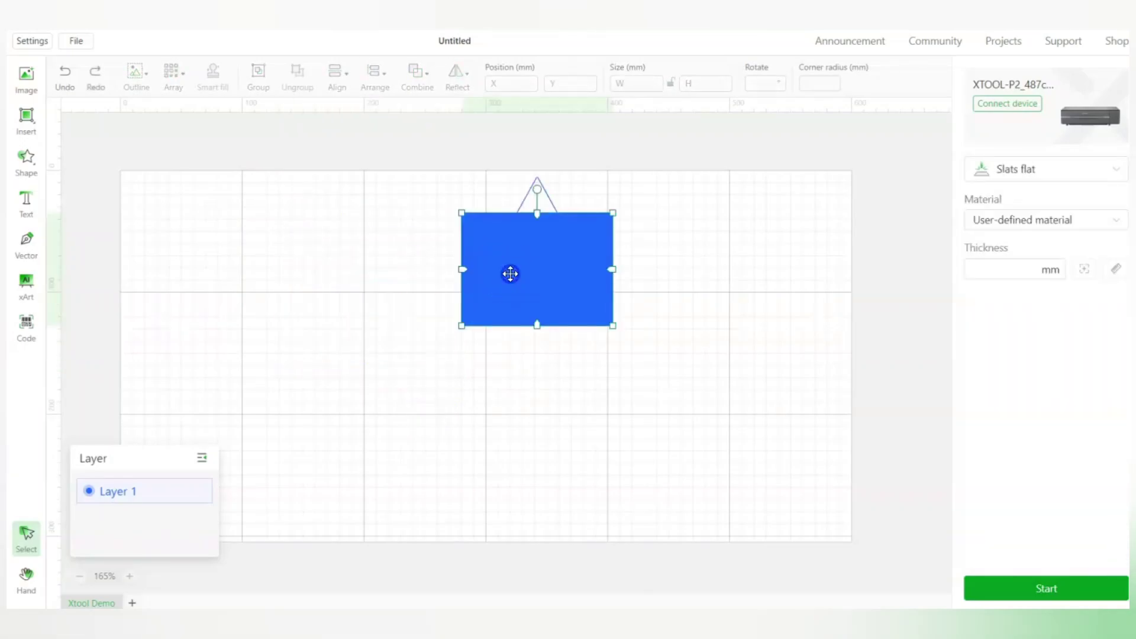
{"action": "left_click", "coordinate": [998, 327]}
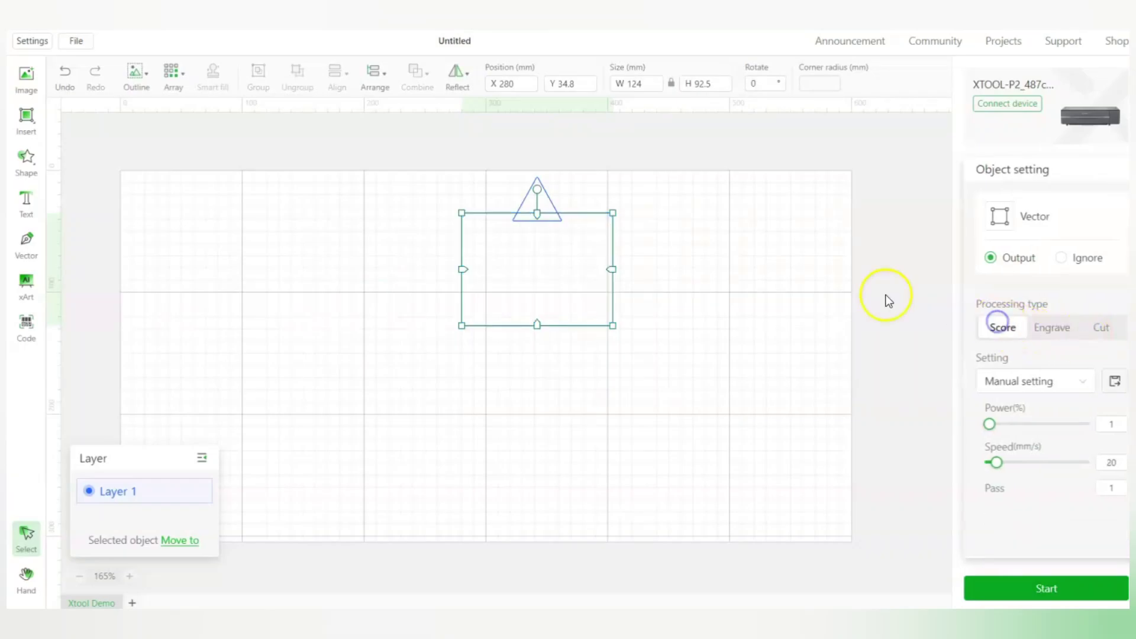
{"action": "left_click_drag", "start_coordinate": [487, 220], "coordinate": [345, 261]}
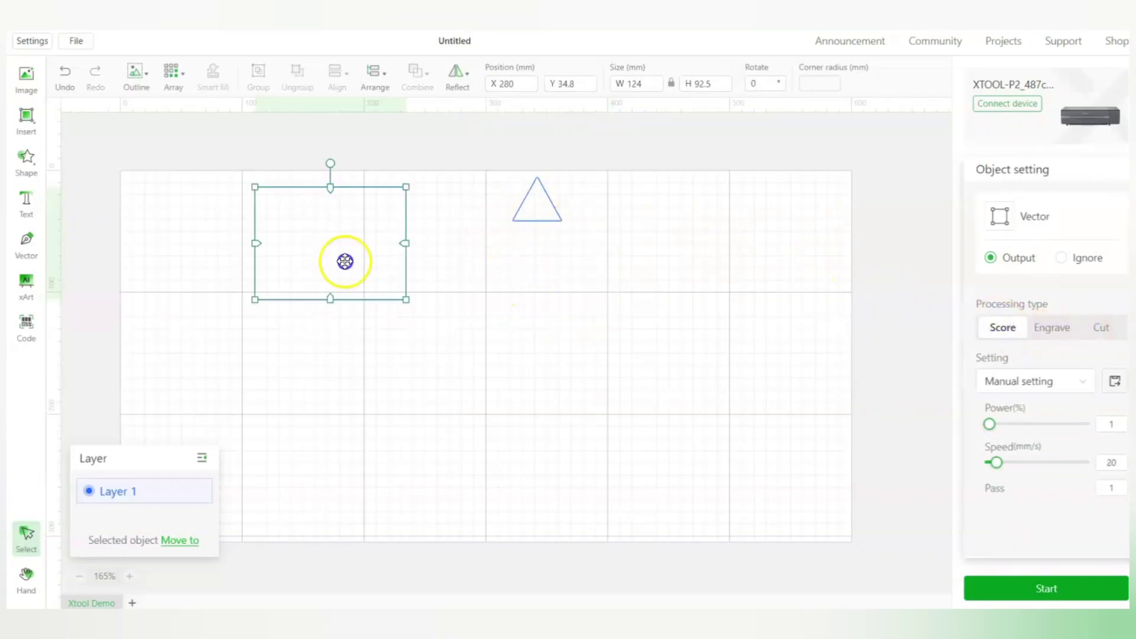
- Try a grid array of the rectangle with 5 columns, 2 rows and 1 mm spacing, and undo it
{"action": "left_click", "coordinate": [171, 81]}
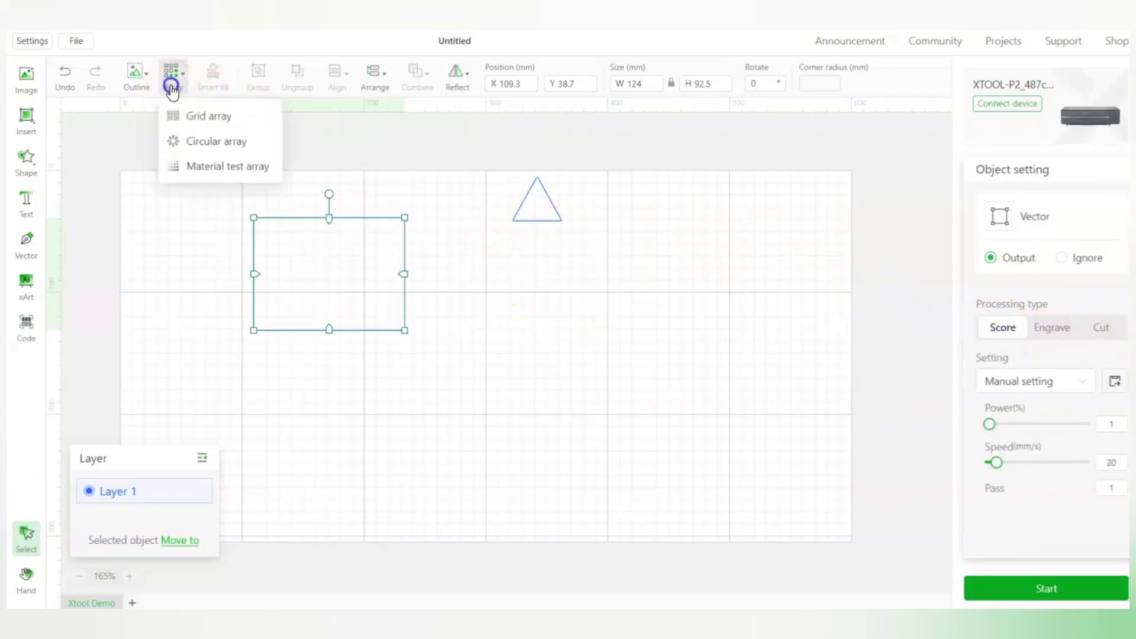
{"action": "left_click", "coordinate": [224, 120]}
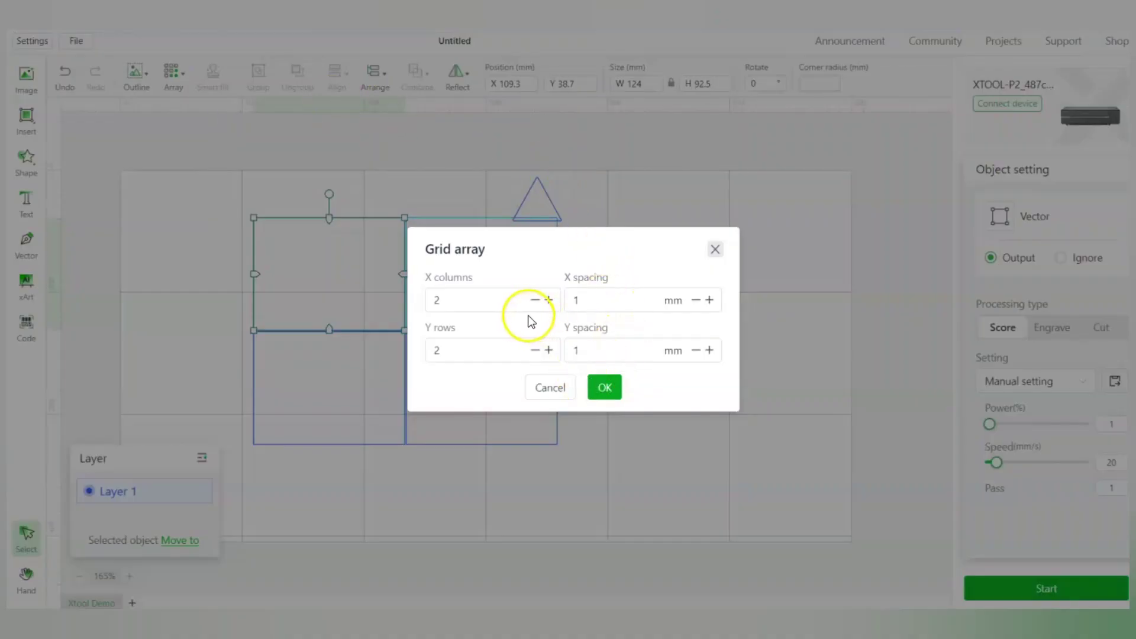
{"action": "left_click", "coordinate": [479, 298]}
{"action": "double_click", "coordinate": [480, 298]}
{"action": "key", "text": "BackSpace"}
{"action": "type", "text": "5"}
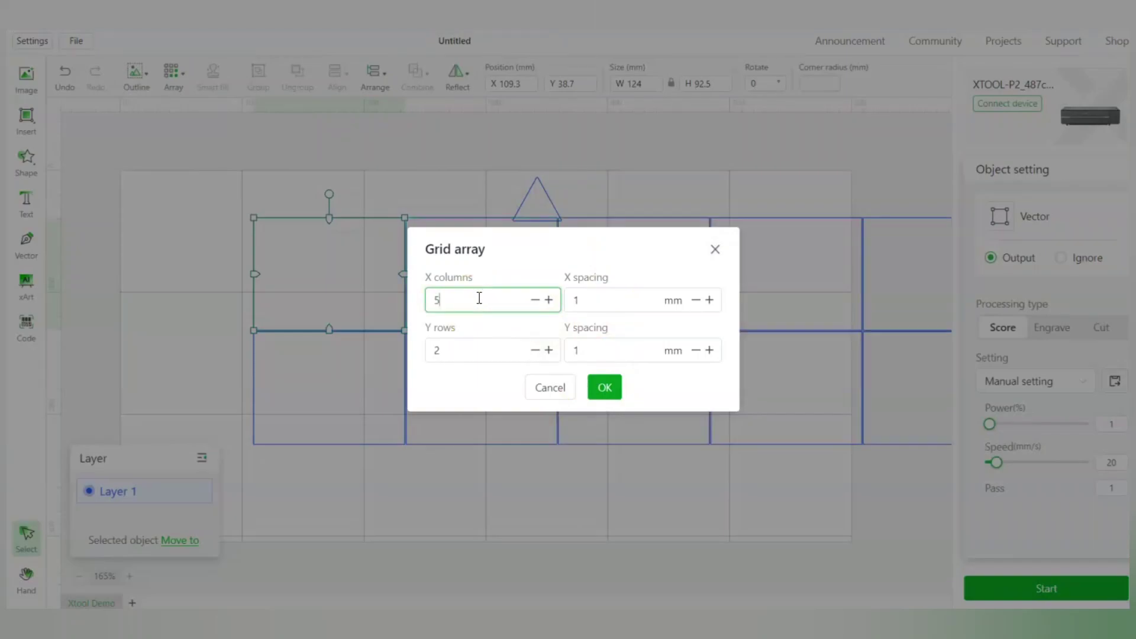
{"action": "left_click", "coordinate": [615, 391]}
{"action": "scroll", "coordinate": [631, 485], "scroll_direction": "right", "scroll_amount": 3}
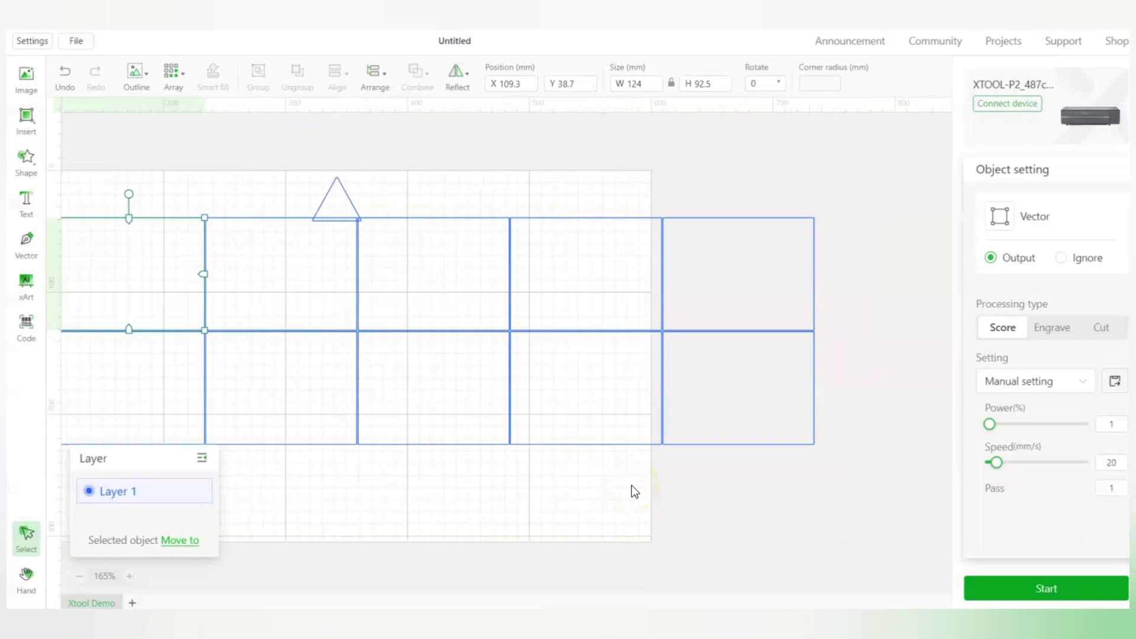
{"action": "scroll", "coordinate": [630, 490], "scroll_direction": "left", "scroll_amount": 1}
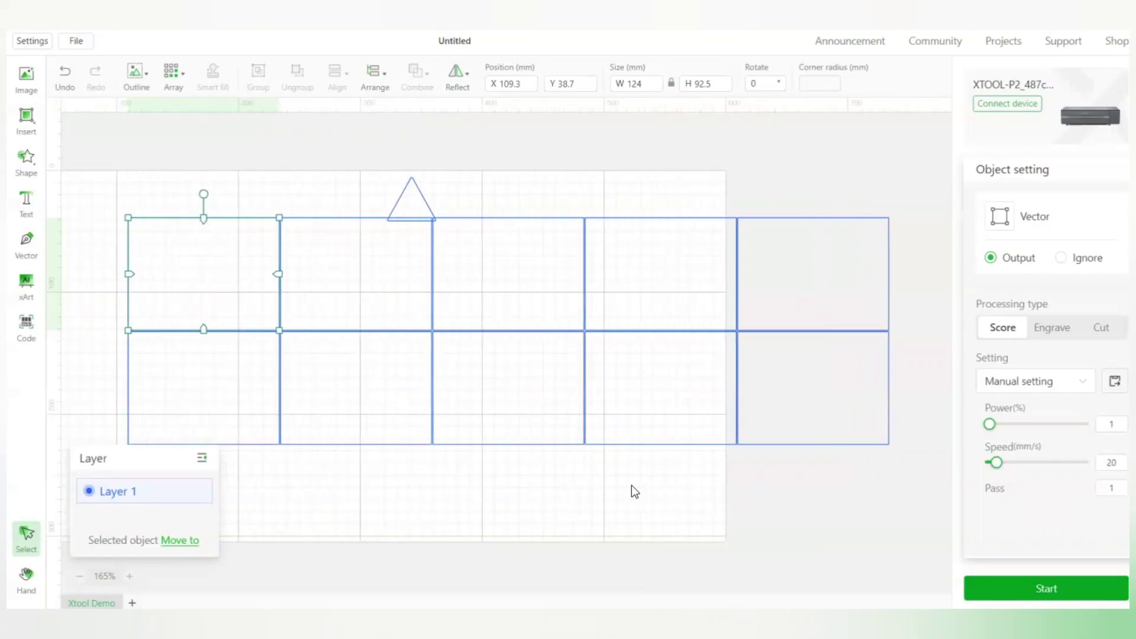
{"action": "scroll", "coordinate": [630, 485], "scroll_direction": "down", "scroll_amount": 2}
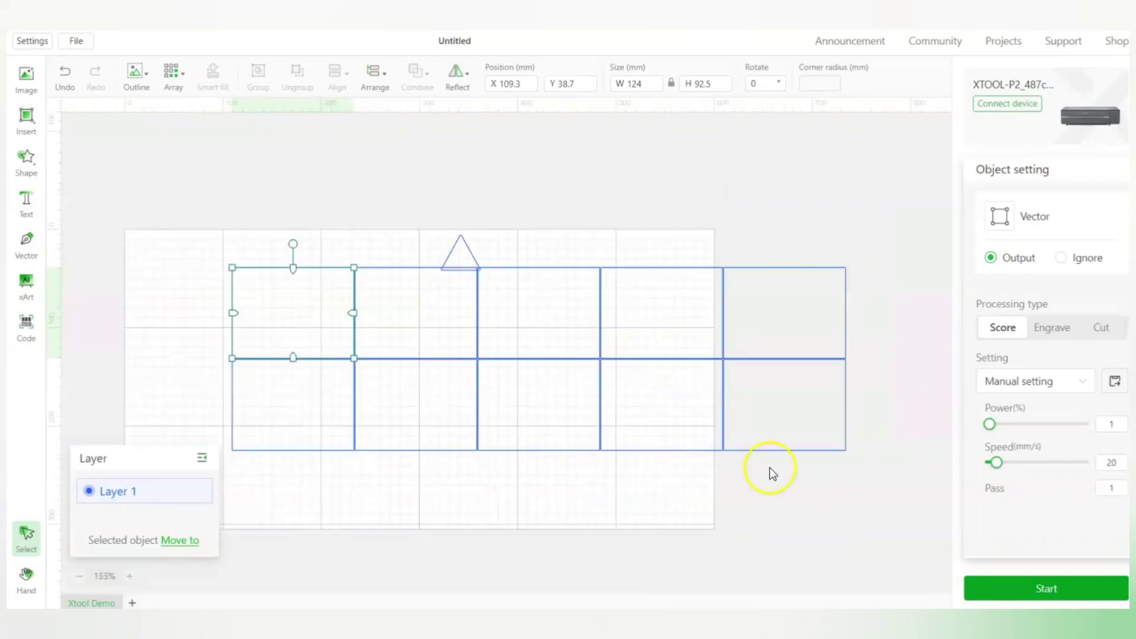
{"action": "key", "text": "ctrl+z"}
- Try a circular array of the rectangle from 0 to 360 with step 45, 8 copies and rotated copies, and undo it
{"action": "left_click", "coordinate": [329, 296]}
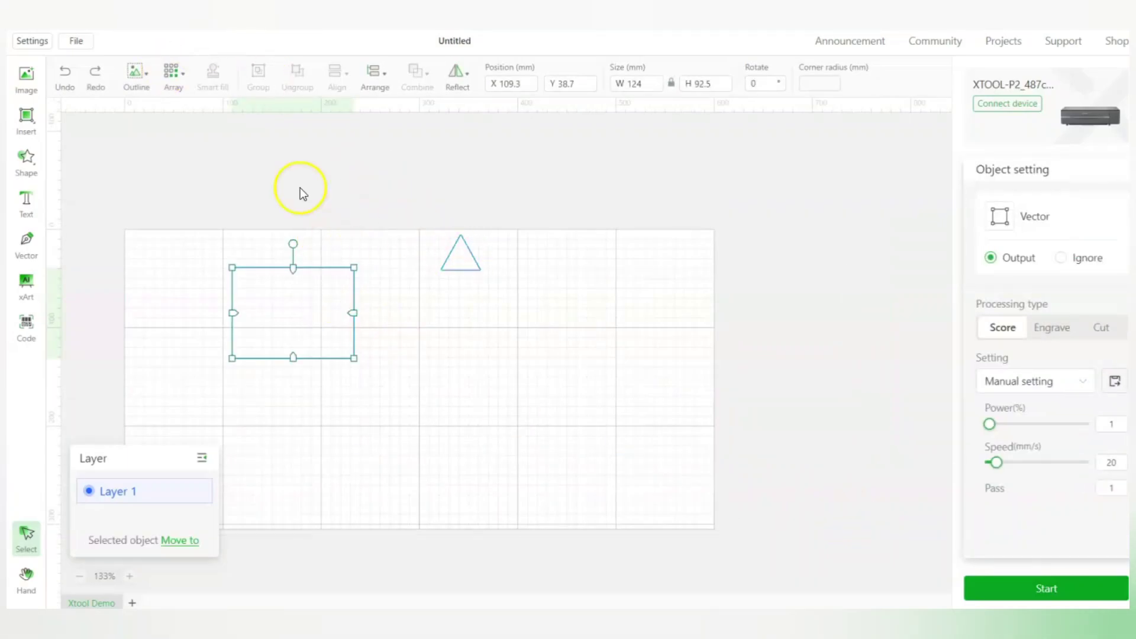
{"action": "left_click", "coordinate": [172, 79]}
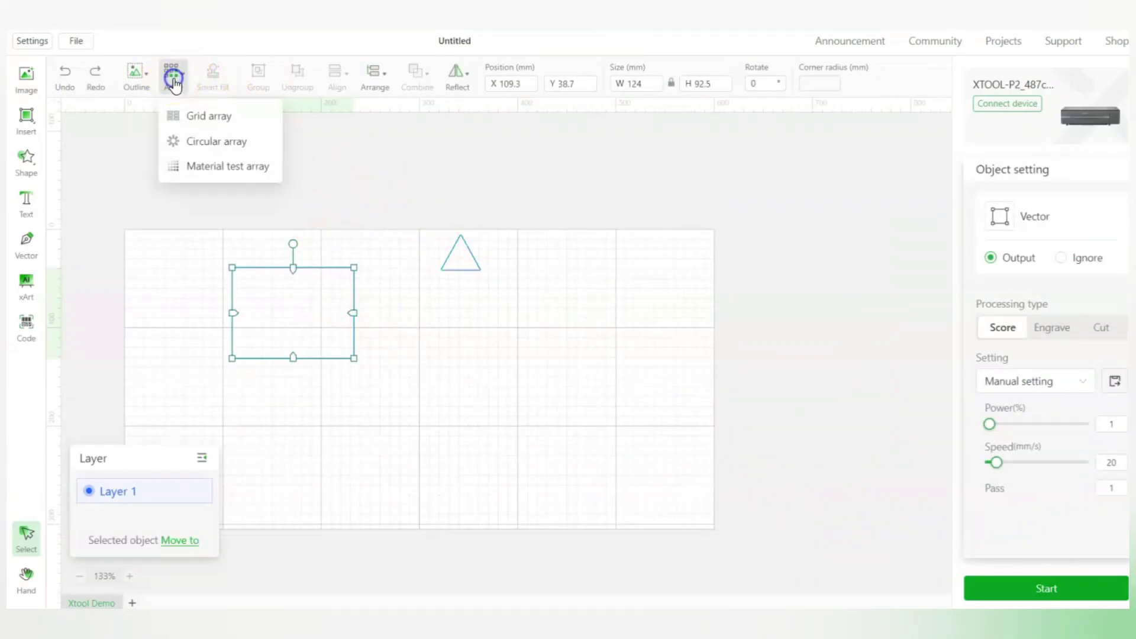
{"action": "left_click", "coordinate": [211, 144]}
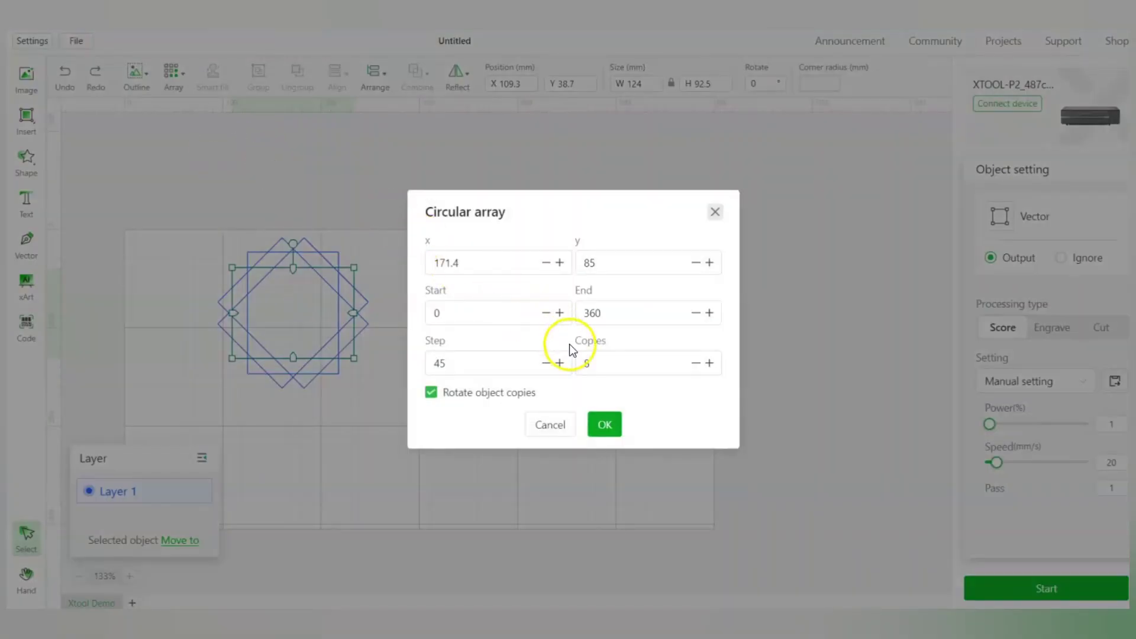
{"action": "left_click", "coordinate": [515, 315]}
{"action": "left_click", "coordinate": [611, 324]}
{"action": "left_click", "coordinate": [614, 372]}
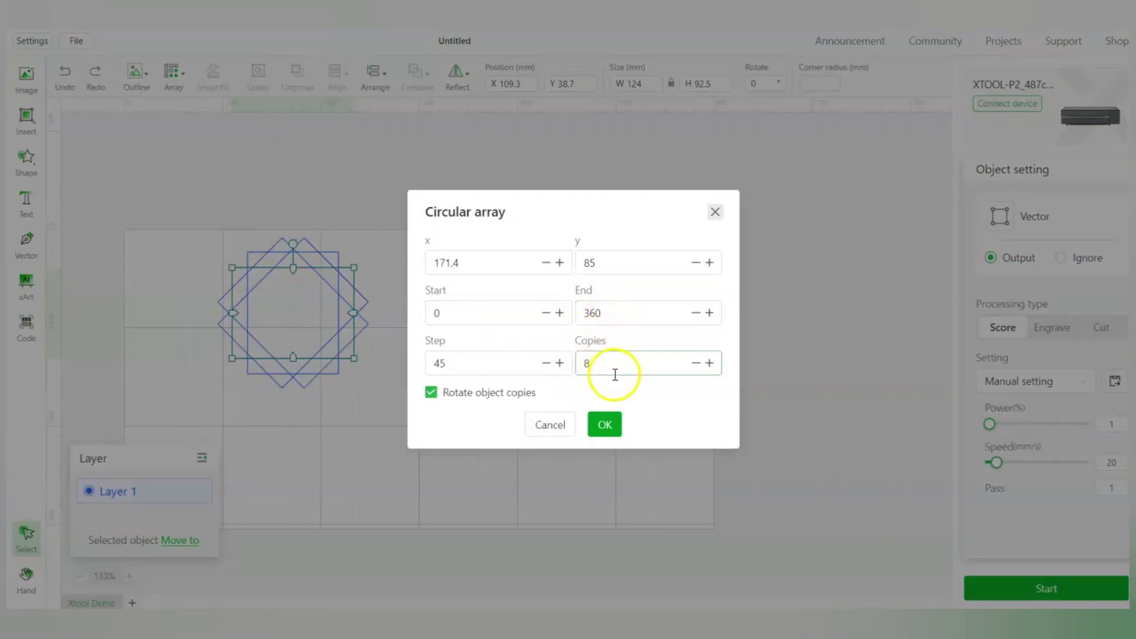
{"action": "left_click", "coordinate": [607, 424]}
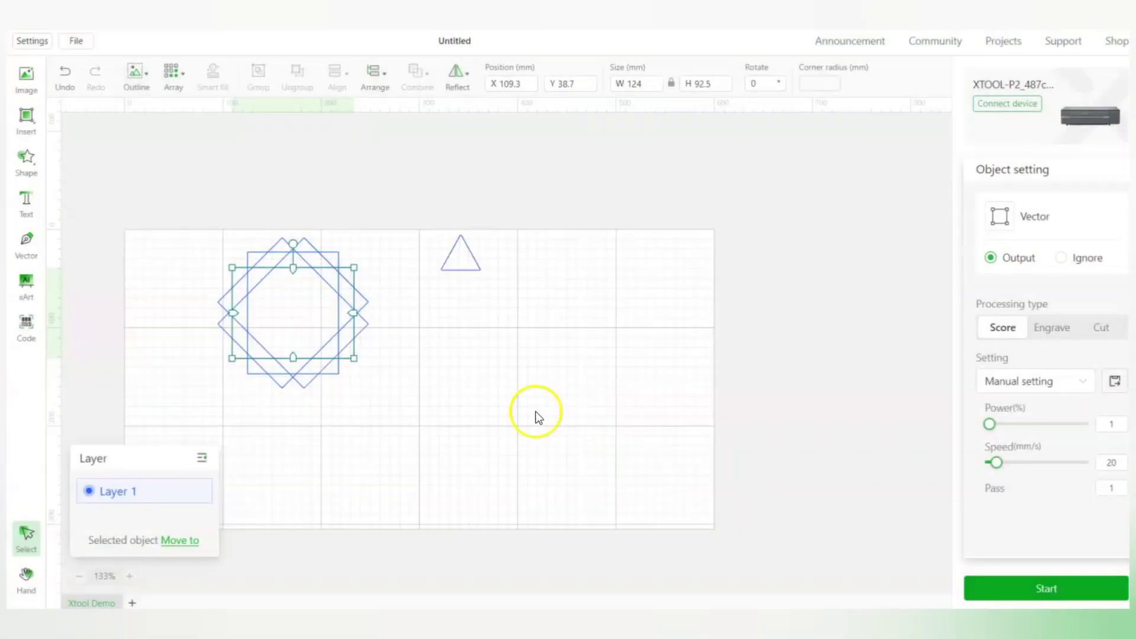
{"action": "left_click", "coordinate": [467, 399]}
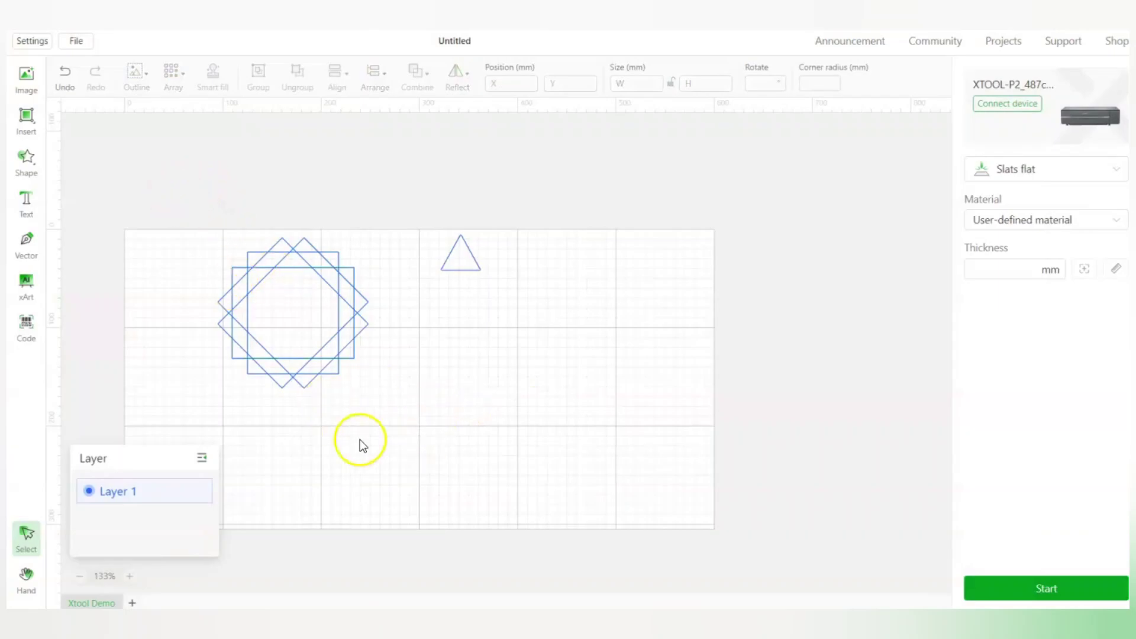
{"action": "left_click_drag", "start_coordinate": [150, 261], "coordinate": [114, 179]}
{"action": "key", "text": "ctrl+z"}
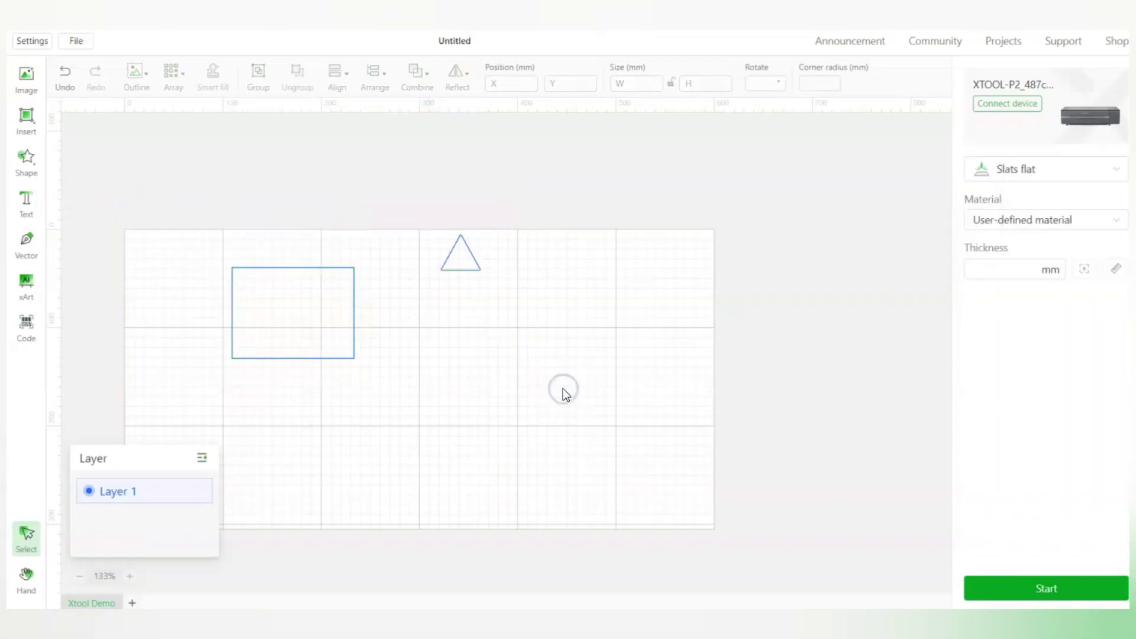
- Create a 5 by 5 material test array from the rectangle, with power 10–100 %, speed 10–250 mm/s and 3 mm spacing
{"action": "left_click", "coordinate": [289, 308]}
{"action": "left_click", "coordinate": [178, 76]}
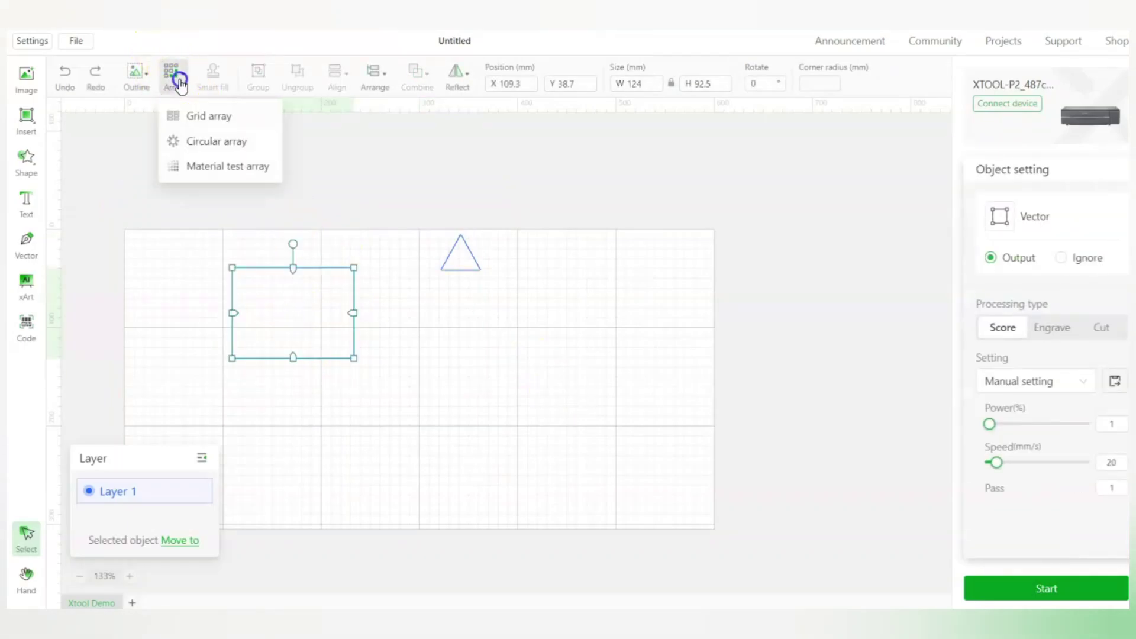
{"action": "left_click", "coordinate": [212, 167]}
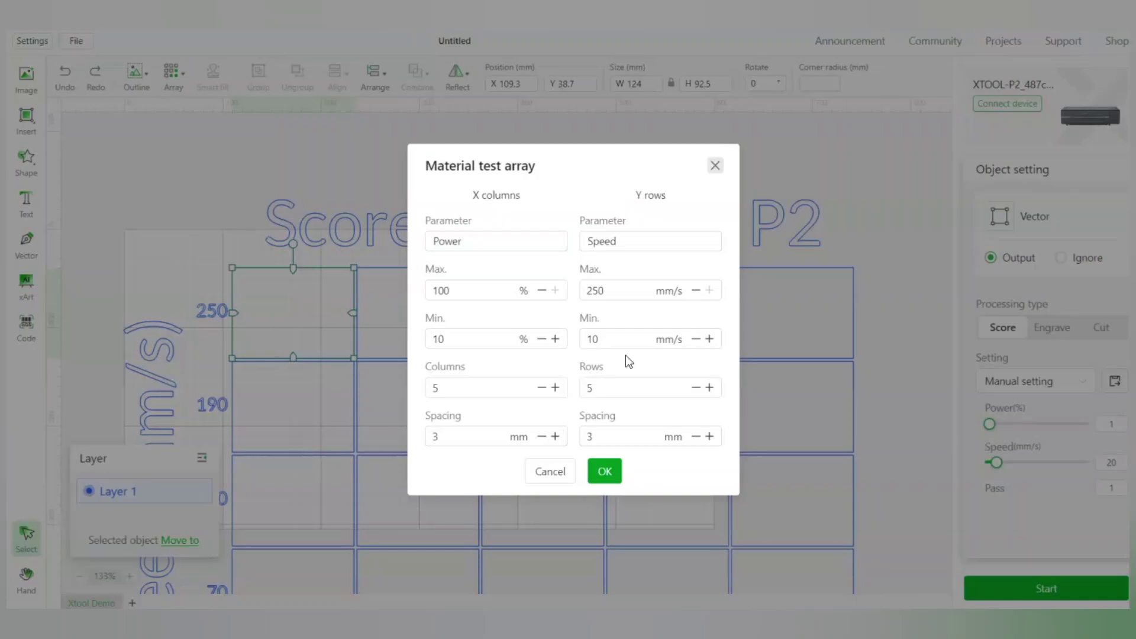
{"action": "left_click", "coordinate": [604, 476]}
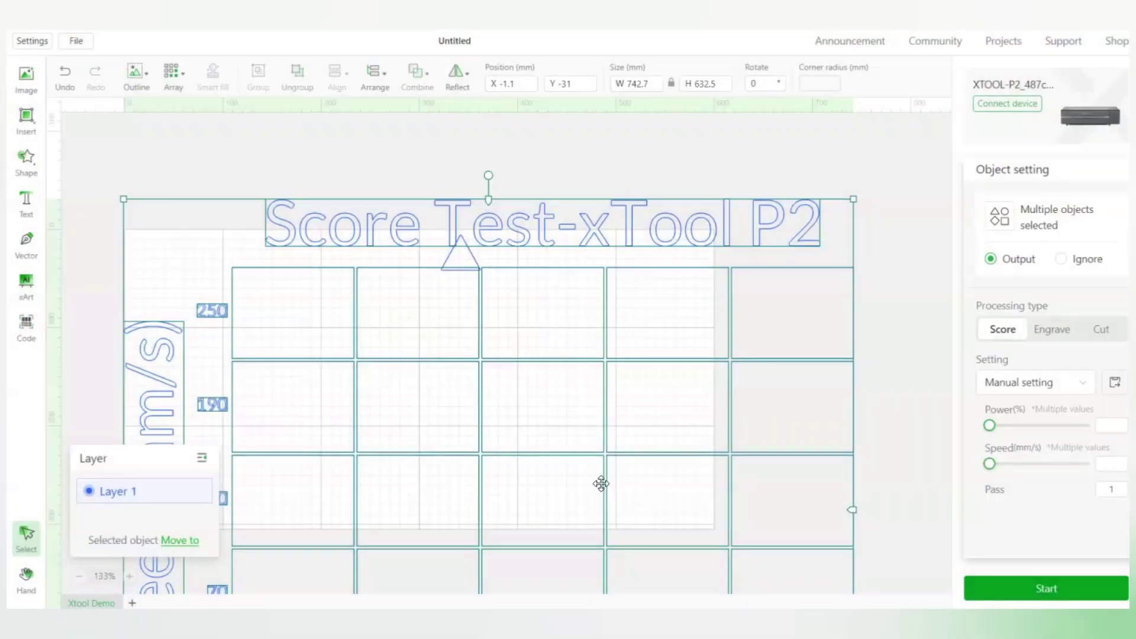
{"action": "scroll", "coordinate": [601, 482], "scroll_direction": "down", "scroll_amount": 5}
{"action": "scroll", "coordinate": [600, 428], "scroll_direction": "down", "scroll_amount": 2}
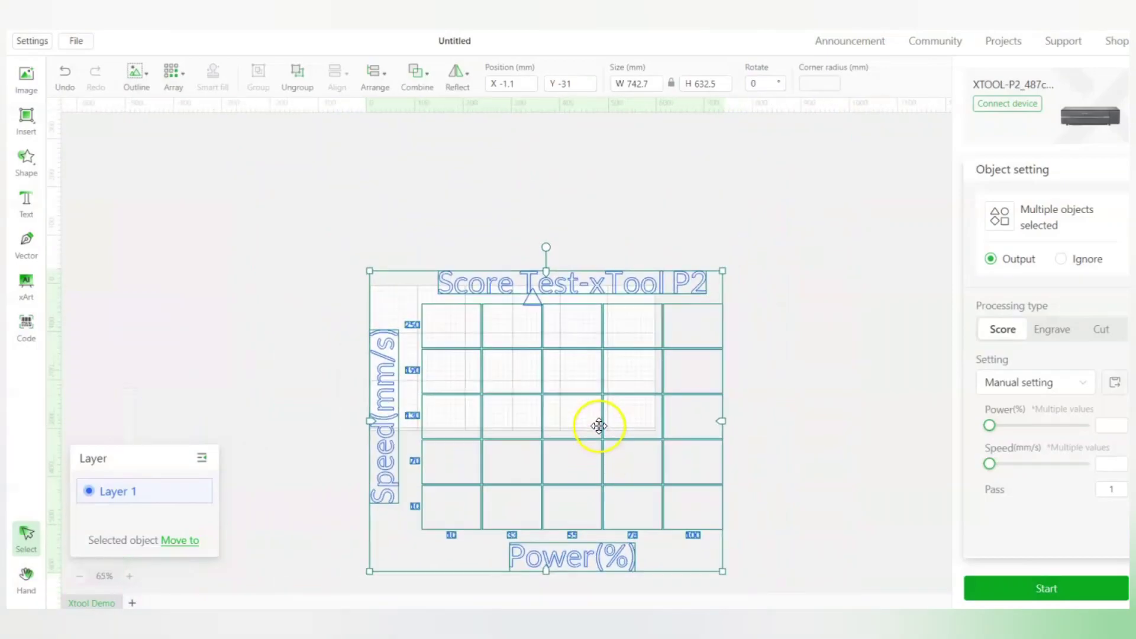
- Scale the test array down to about 227 × 193.3 mm and place it at about X 72.8, Y 31.5 mm on the bed
{"action": "left_click_drag", "start_coordinate": [586, 419], "coordinate": [748, 316]}
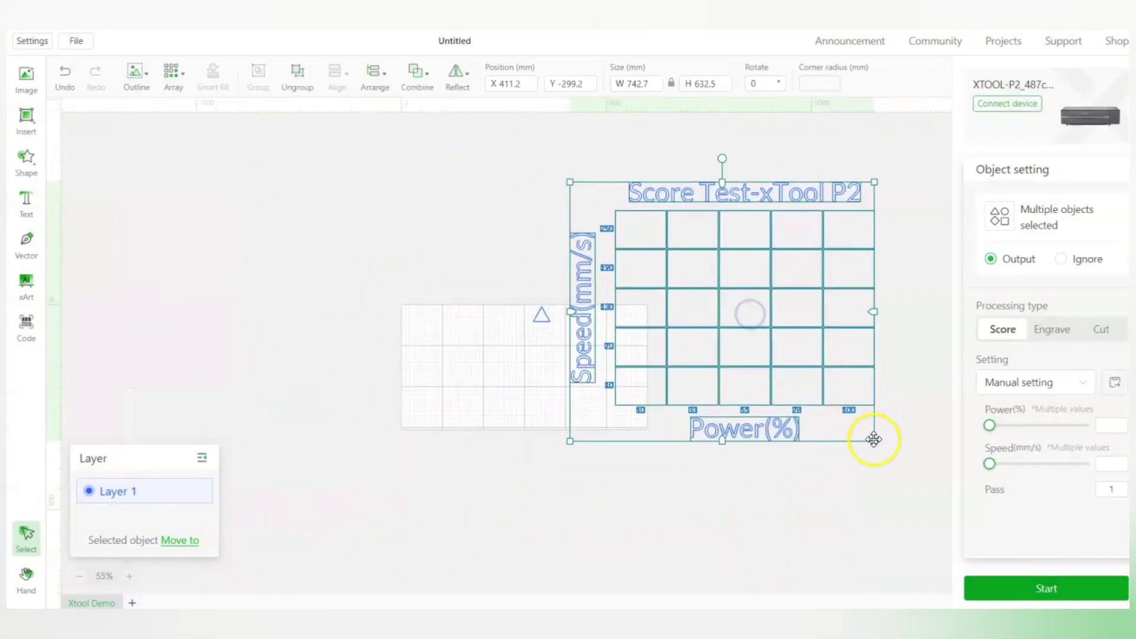
{"action": "left_click_drag", "start_coordinate": [874, 441], "coordinate": [662, 262]}
{"action": "left_click_drag", "start_coordinate": [609, 221], "coordinate": [403, 350]}
{"action": "scroll", "coordinate": [507, 346], "scroll_direction": "up", "scroll_amount": 8}
{"action": "left_click", "coordinate": [723, 304]}
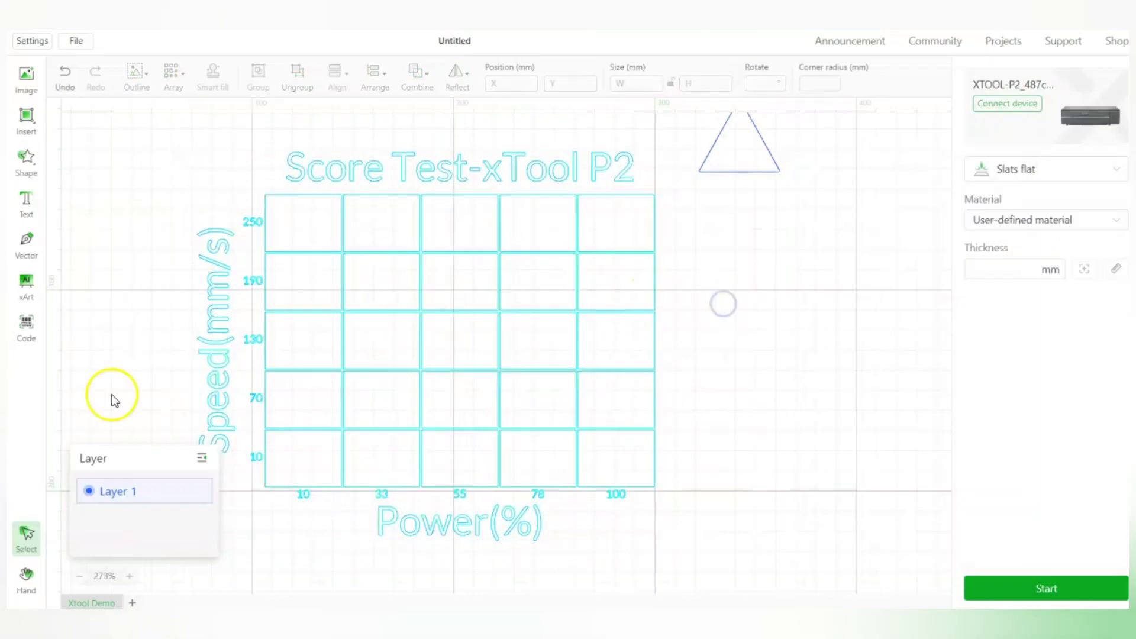
- Ungroup the material test array and clear the selection
{"action": "left_click", "coordinate": [299, 473]}
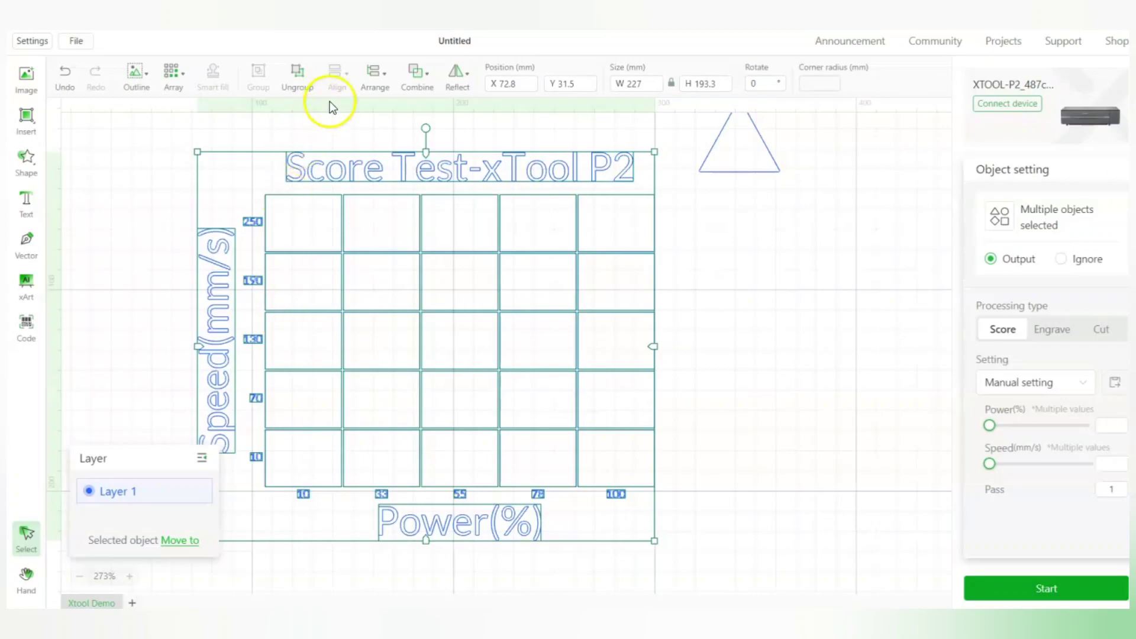
{"action": "left_click", "coordinate": [292, 73]}
{"action": "left_click", "coordinate": [794, 290]}
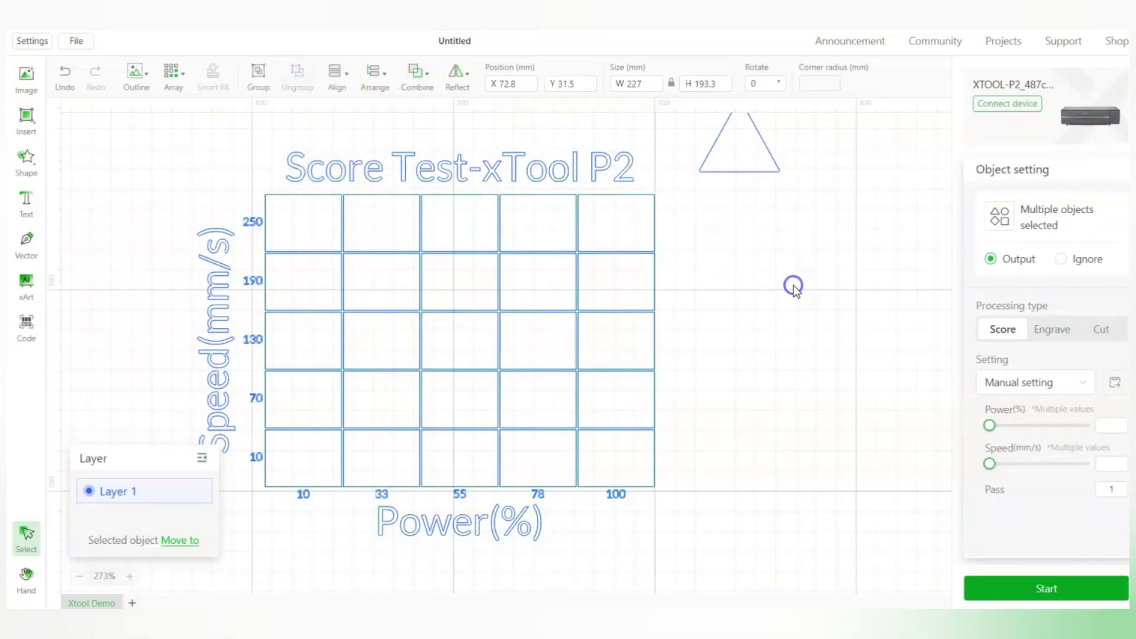
- Check the power and speed settings of the top two cells in the 100 % power column
{"action": "left_click", "coordinate": [631, 215]}
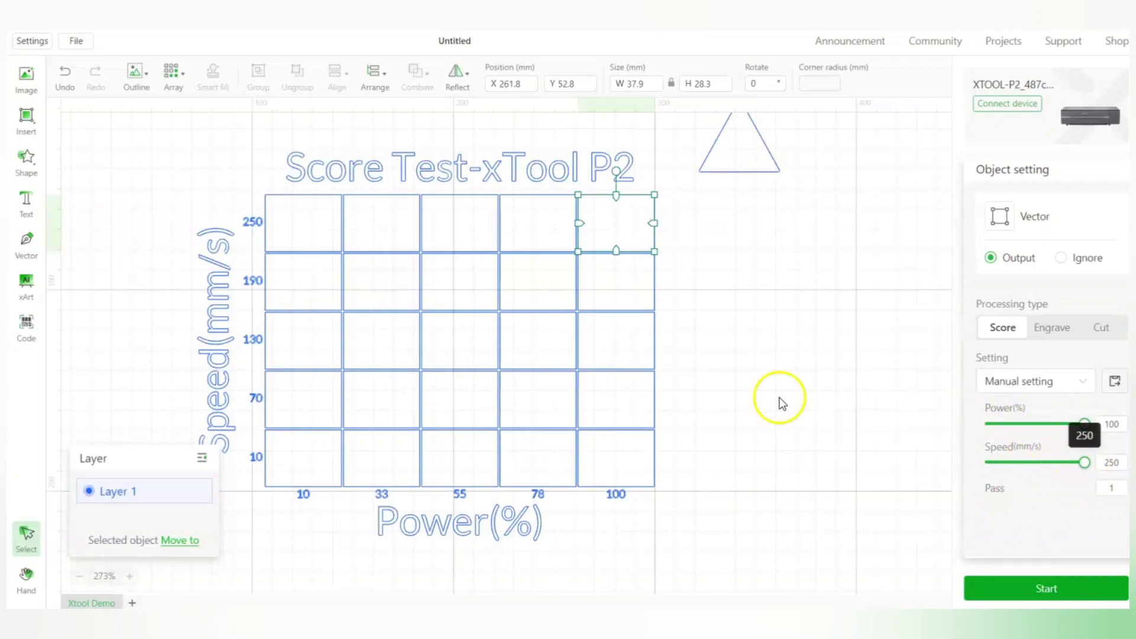
{"action": "left_click", "coordinate": [615, 283]}
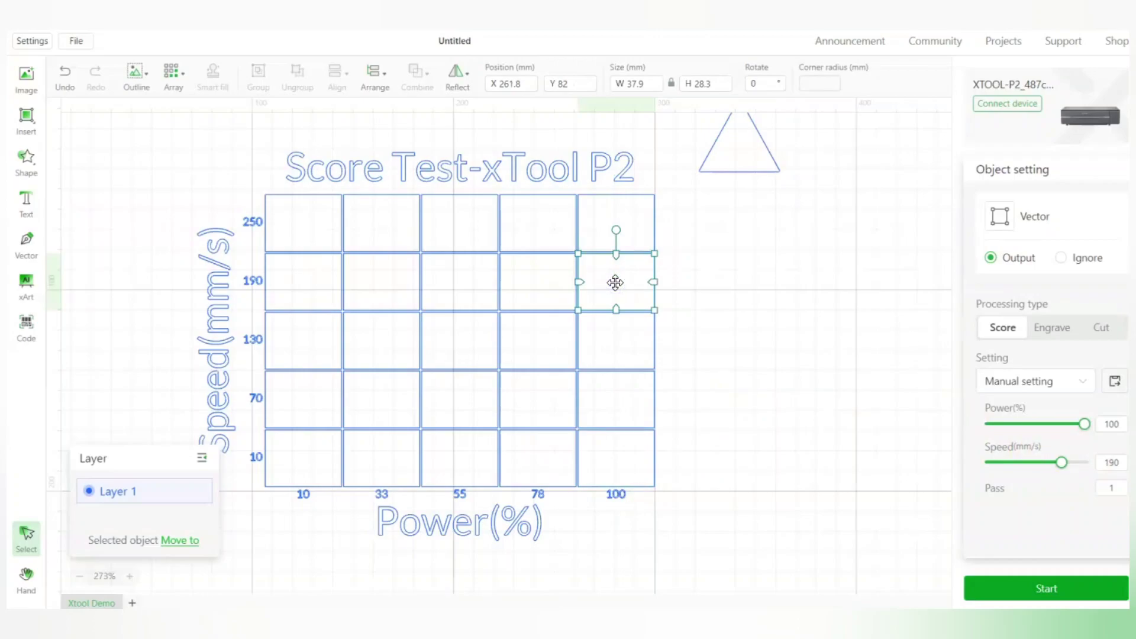
{"action": "left_click", "coordinate": [738, 328]}
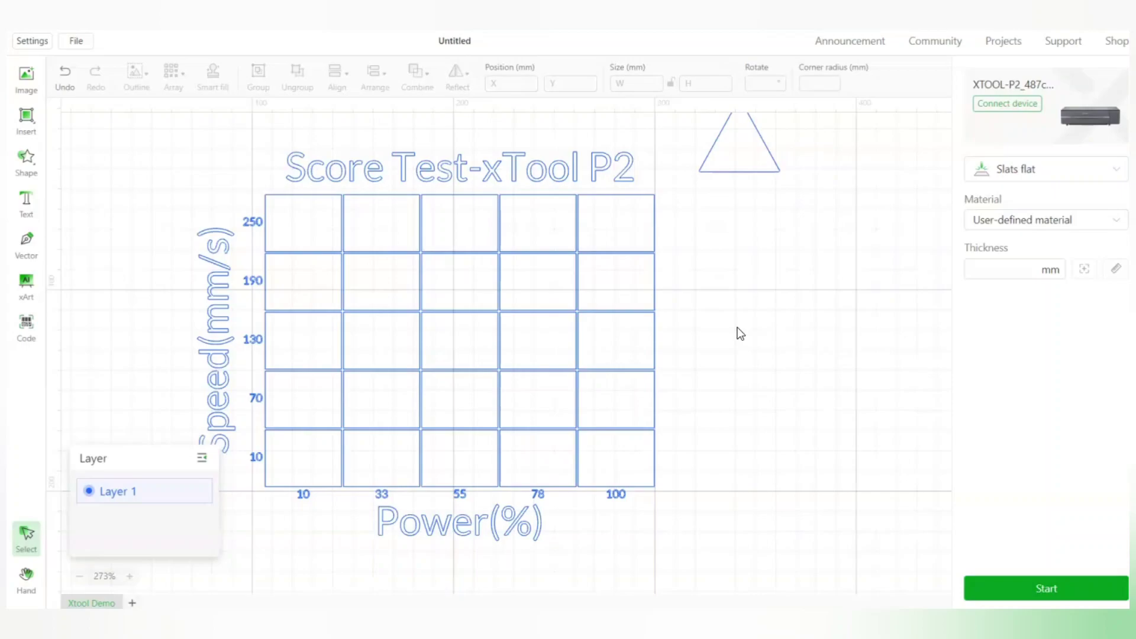
{"action": "scroll", "coordinate": [740, 335], "scroll_direction": "down", "scroll_amount": 2}
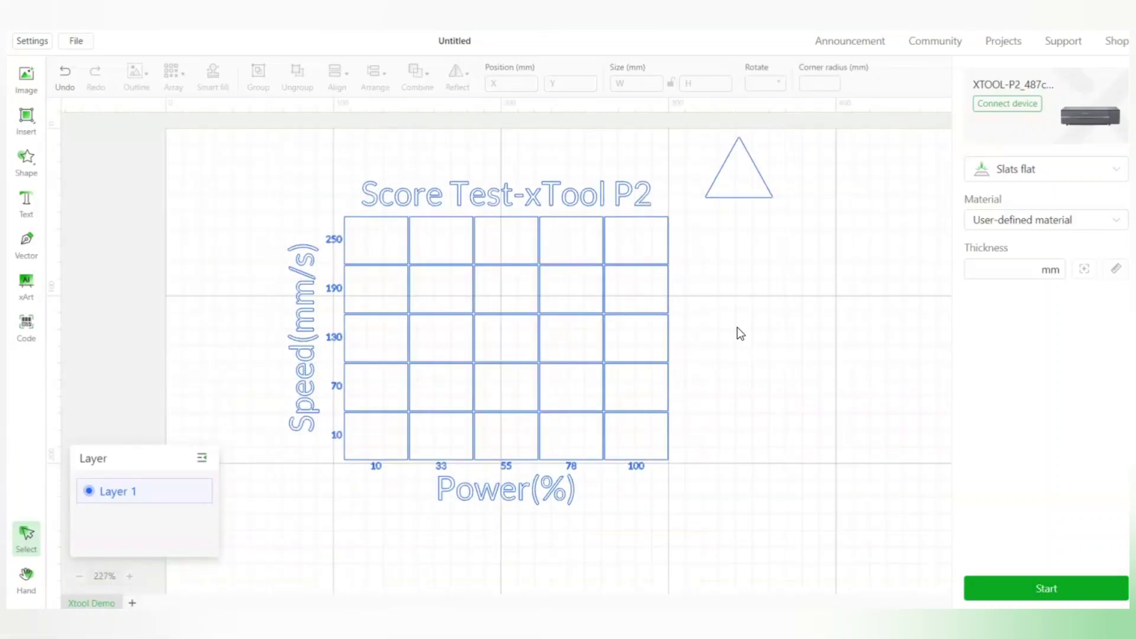
- Delete all parts of the ungrouped material test array, including its labels, keeping only the triangle
{"action": "left_click_drag", "start_coordinate": [729, 506], "coordinate": [324, 205]}
{"action": "scroll", "coordinate": [746, 461], "scroll_direction": "down", "scroll_amount": 1}
{"action": "scroll", "coordinate": [747, 461], "scroll_direction": "down", "scroll_amount": 1}
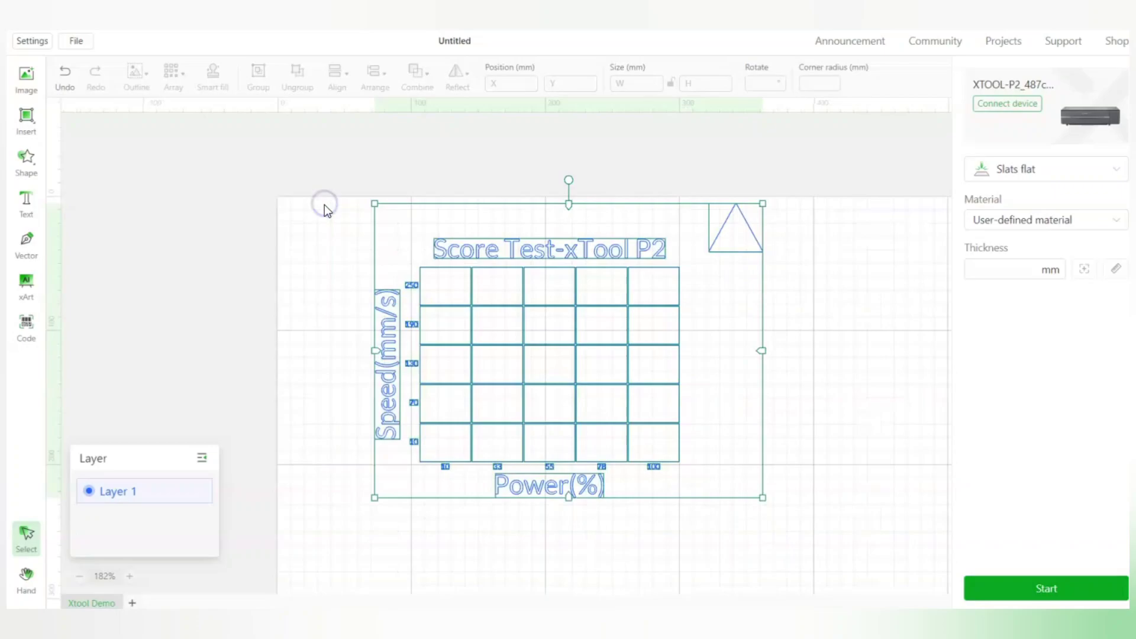
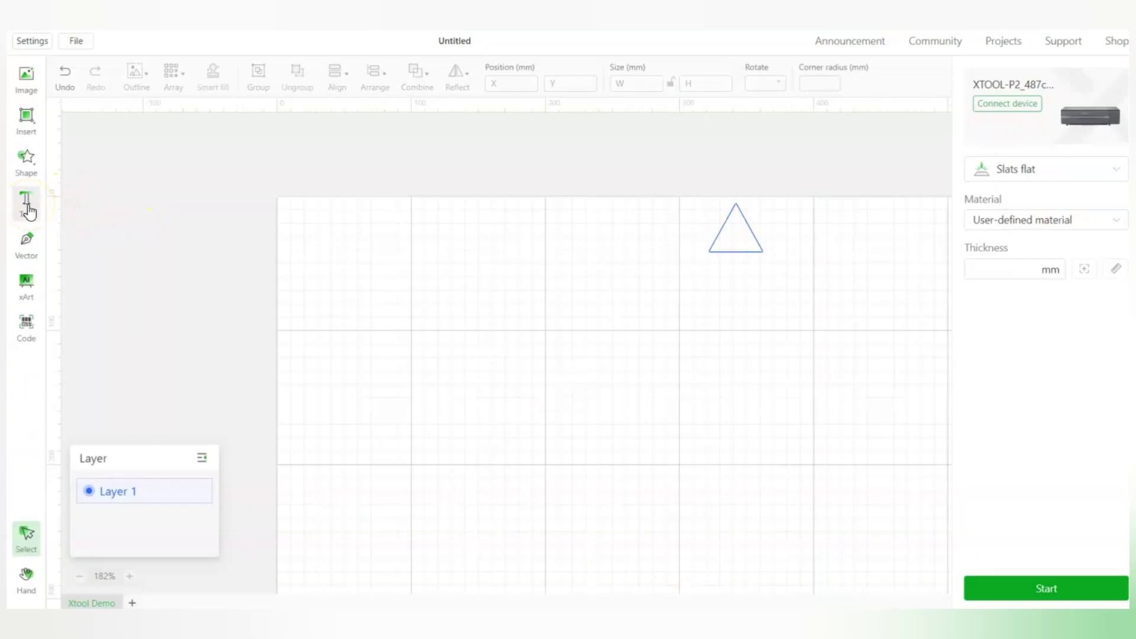
- Add a HELLO text object and place it at about X 173, Y 69.2 mm on the bed
{"action": "left_click", "coordinate": [26, 201]}
{"action": "left_click", "coordinate": [408, 346]}
{"action": "left_click", "coordinate": [672, 246]}
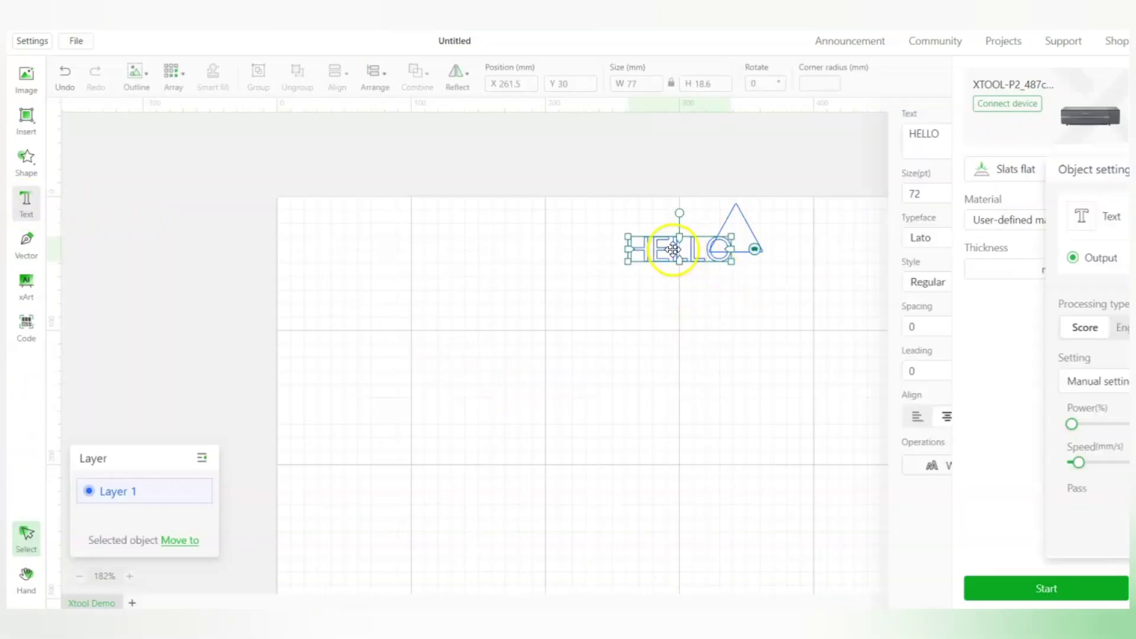
{"action": "left_click", "coordinate": [625, 251]}
{"action": "left_click_drag", "start_coordinate": [625, 250], "coordinate": [506, 301]}
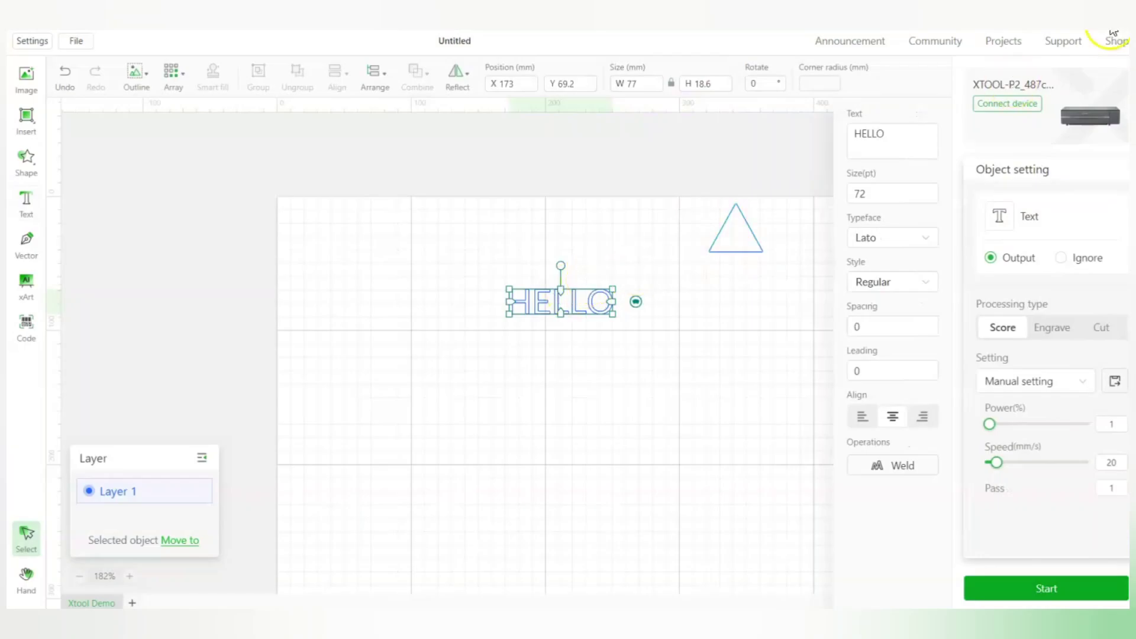
- Replace the content of the HELLO text object with the person's first name
{"action": "left_click", "coordinate": [834, 142]}
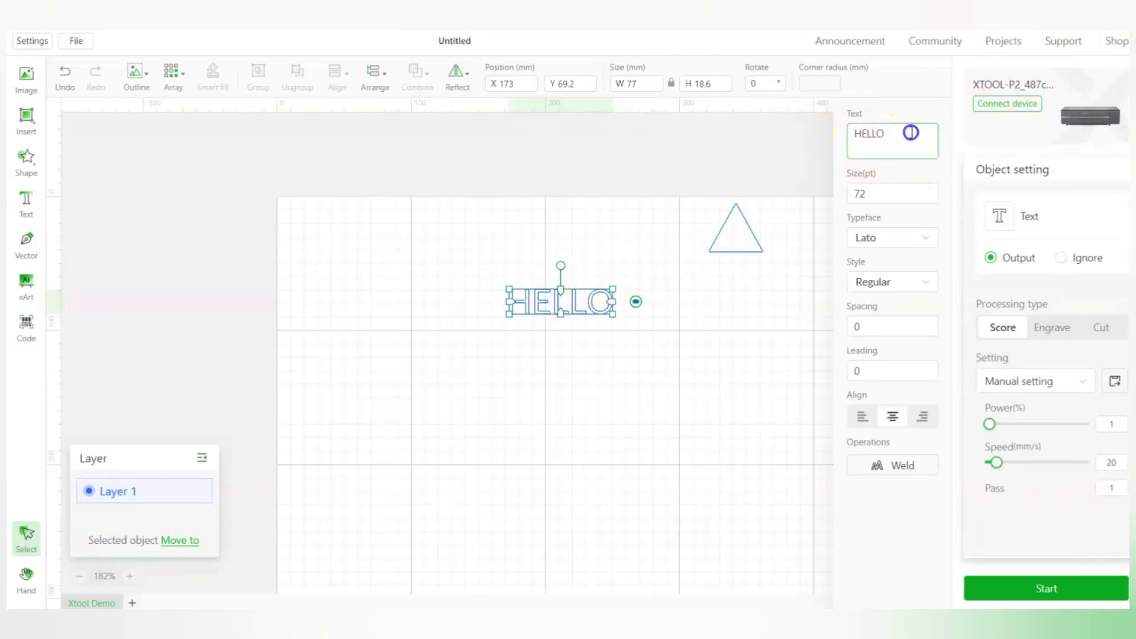
{"action": "key", "text": "ctrl+a"}
{"action": "key", "text": "BackSpace"}
{"action": "type", "text": "Suhira"}
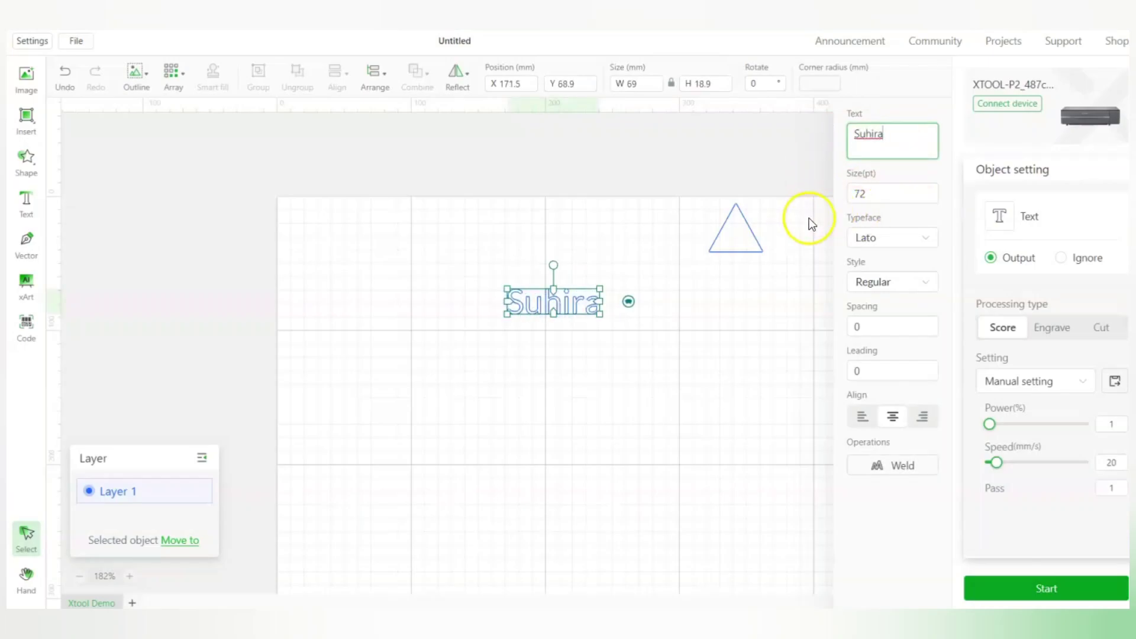
- Set the name text's size to 108 pt, then scale it down to about 99.2 × 27.2 mm
{"action": "left_click_drag", "start_coordinate": [878, 202], "coordinate": [822, 190]}
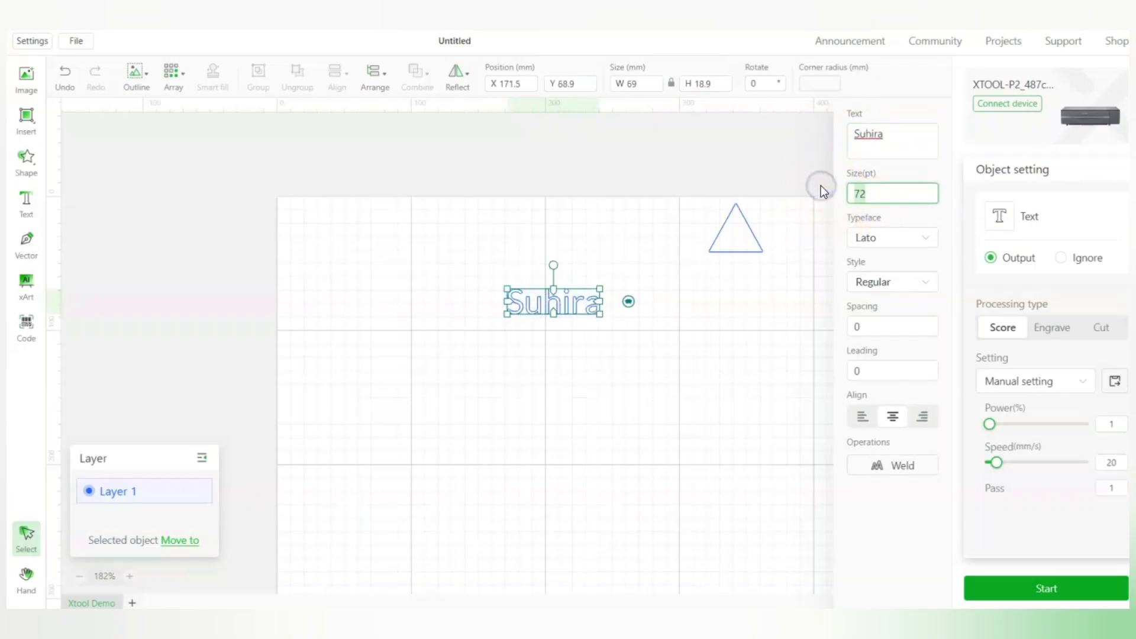
{"action": "type", "text": "108"}
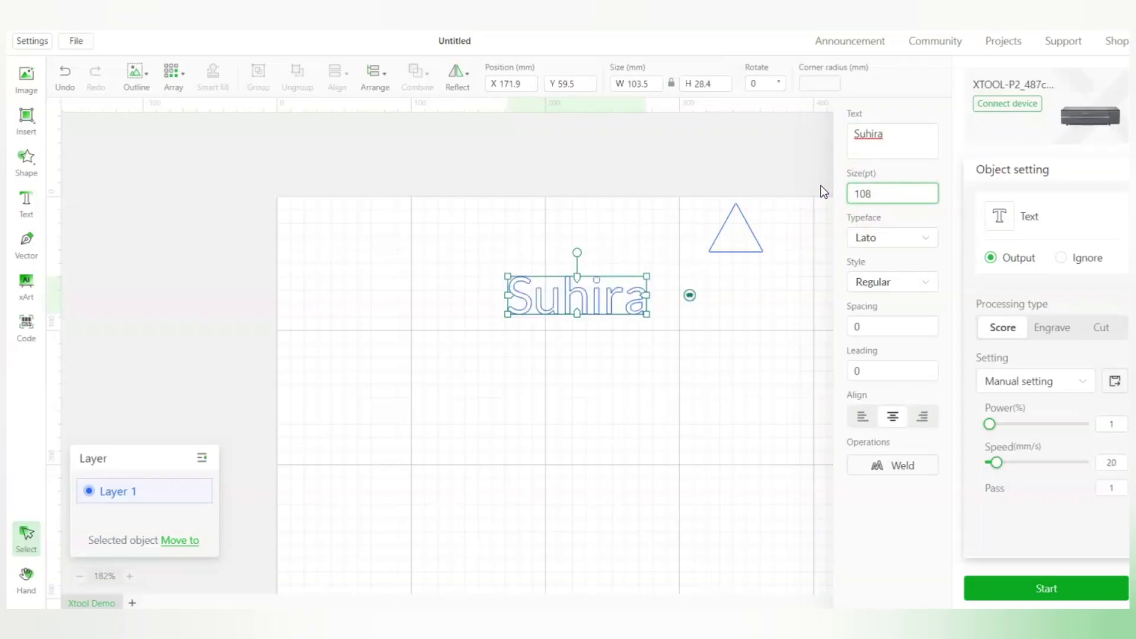
{"action": "mouse_move", "coordinate": [646, 312]}
{"action": "left_mouse_down"}
{"action": "mouse_move", "coordinate": [684, 345]}
{"action": "mouse_move", "coordinate": [786, 355]}
{"action": "mouse_move", "coordinate": [640, 313]}
{"action": "left_mouse_up"}
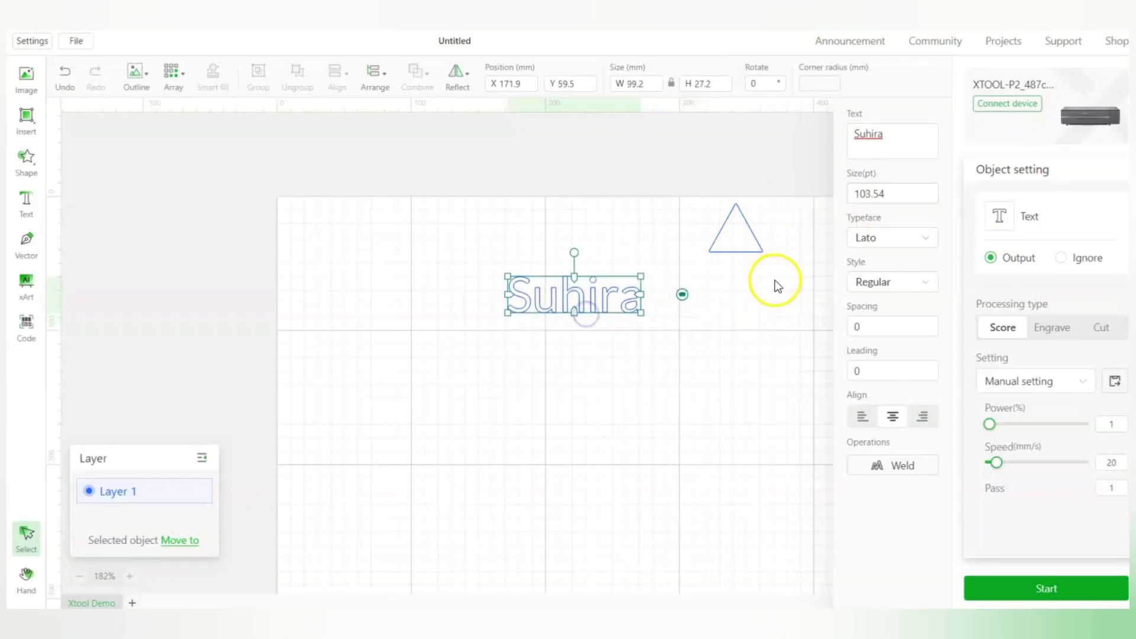
- Set the name text's typeface to Amita and its style to Bold
{"action": "left_click", "coordinate": [869, 238]}
{"action": "left_click", "coordinate": [798, 335]}
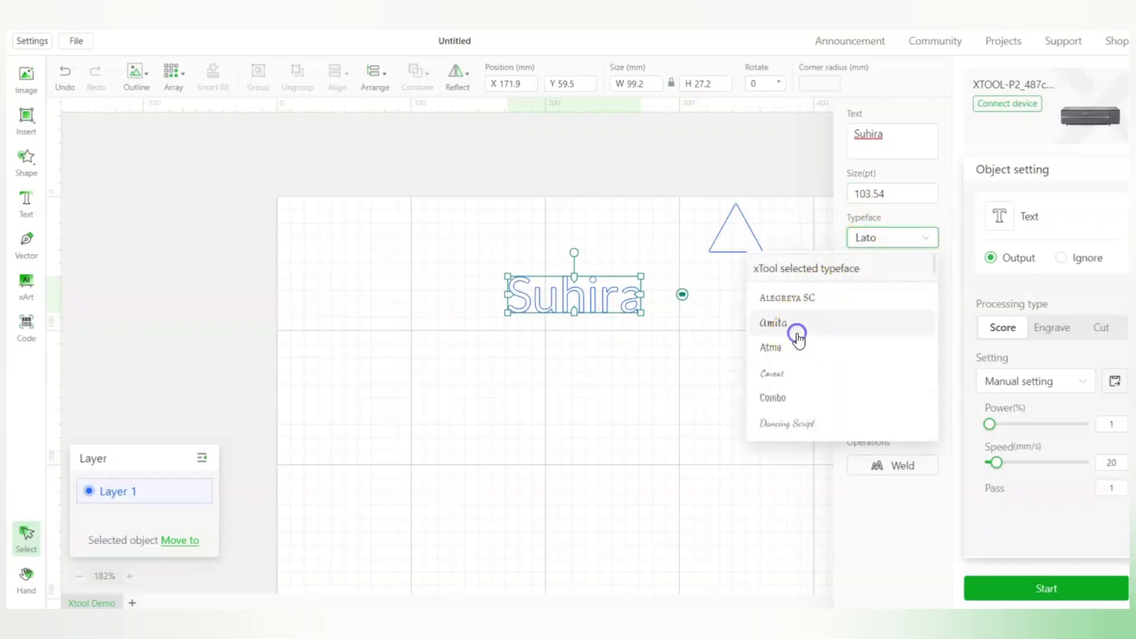
{"action": "left_click", "coordinate": [886, 288]}
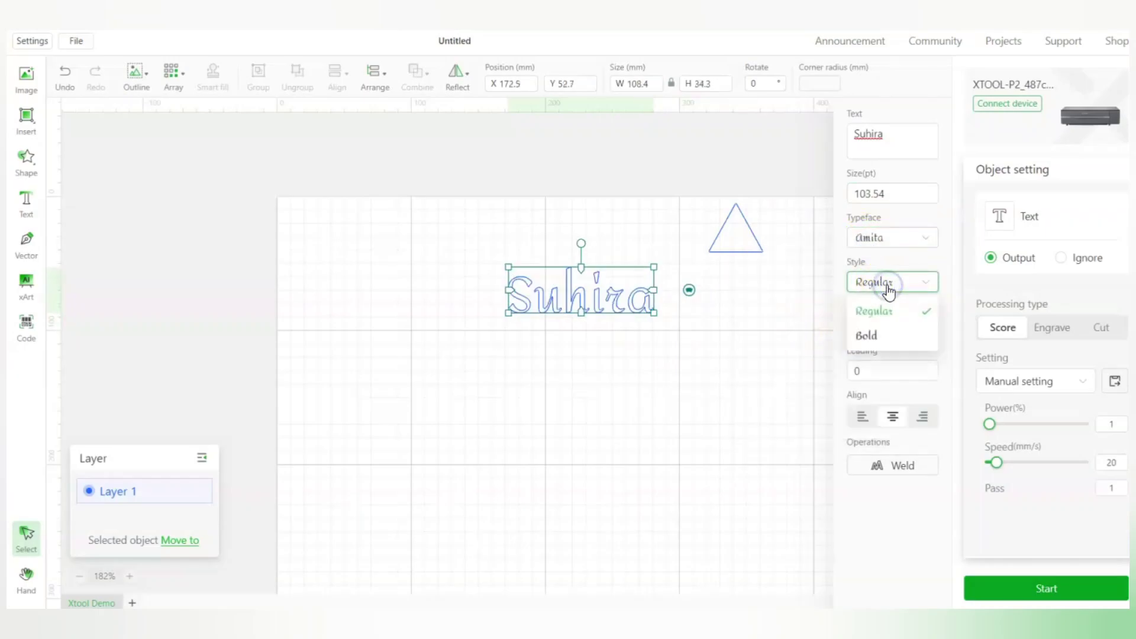
{"action": "left_click", "coordinate": [884, 336]}
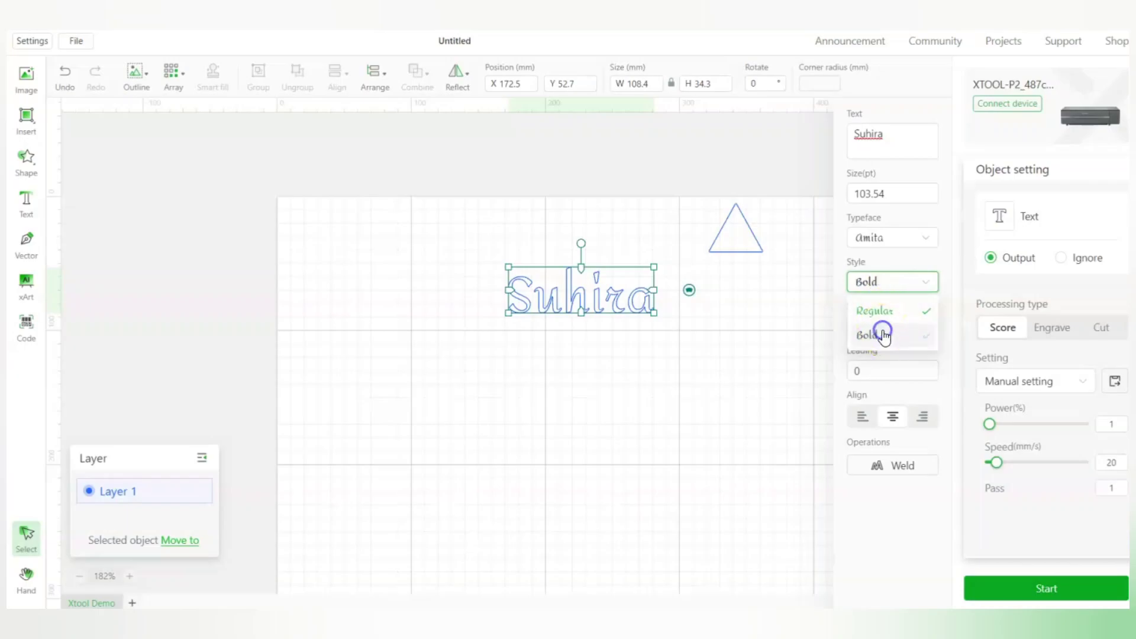
- Change the name text's typeface to Caveat and set its letter spacing to 2
{"action": "left_click", "coordinate": [911, 241]}
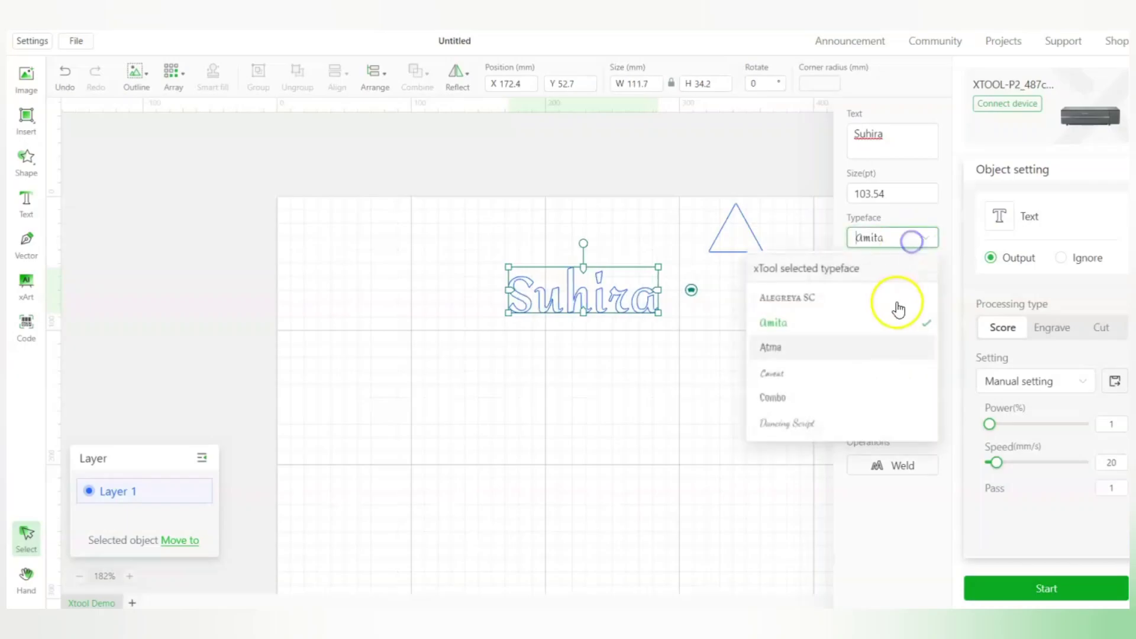
{"action": "left_click", "coordinate": [852, 381]}
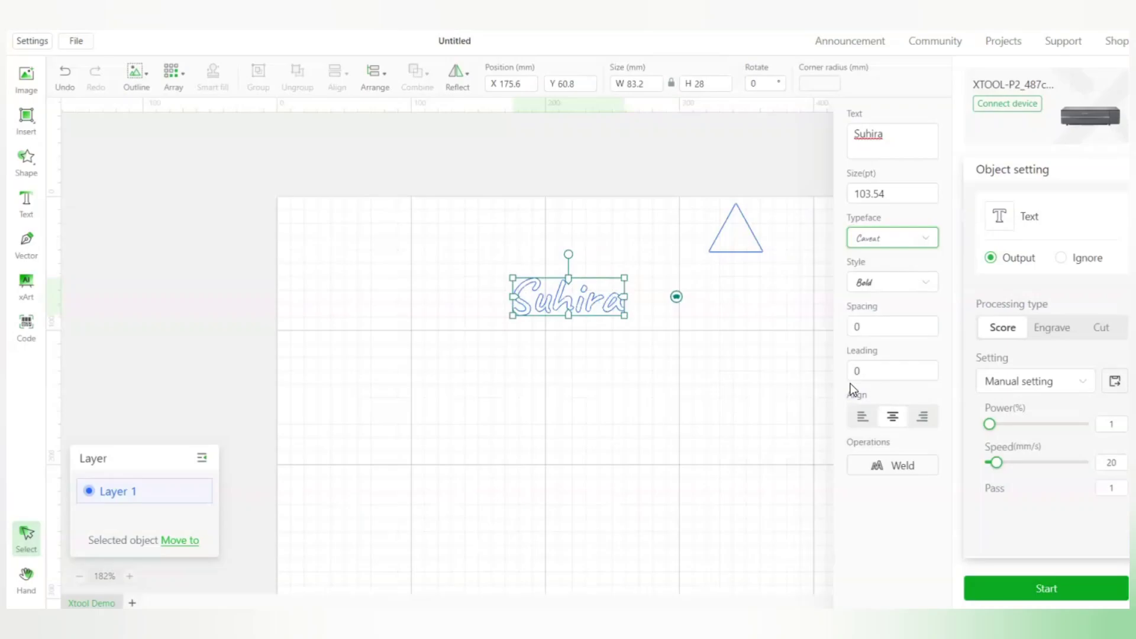
{"action": "left_click", "coordinate": [883, 322]}
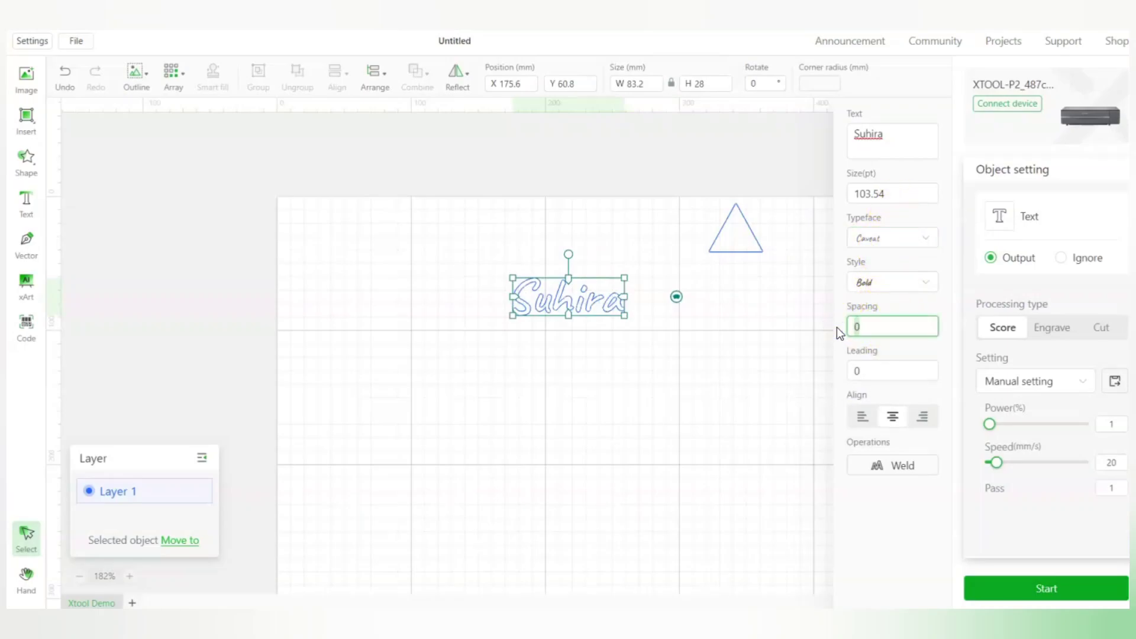
{"action": "type", "text": "2"}
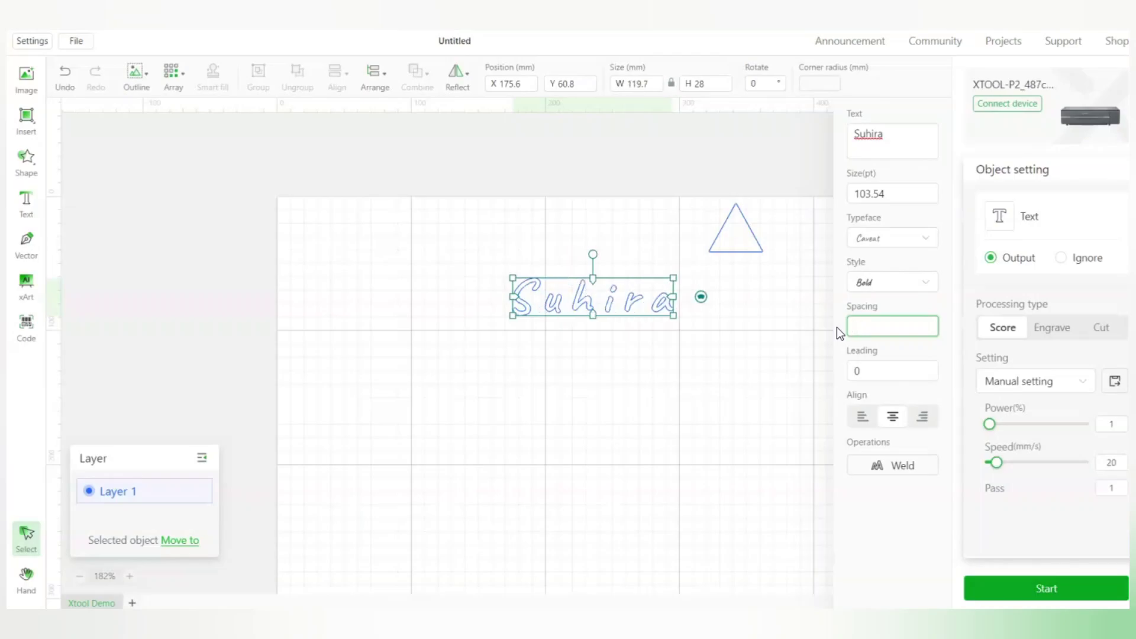
- Try a letter spacing of -1.5 on the name text, then set it to -1 so the letters overlap
{"action": "type", "text": "-1.5"}
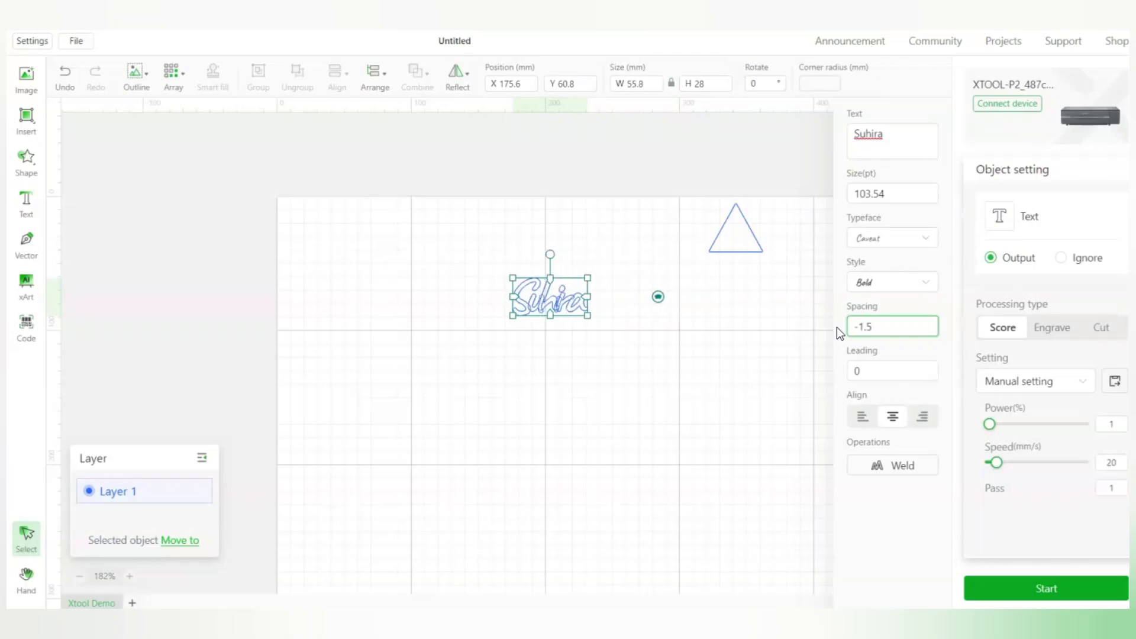
{"action": "key", "text": "BackSpace"}
{"action": "key", "text": "BackSpace"}
{"action": "left_click", "coordinate": [717, 306]}
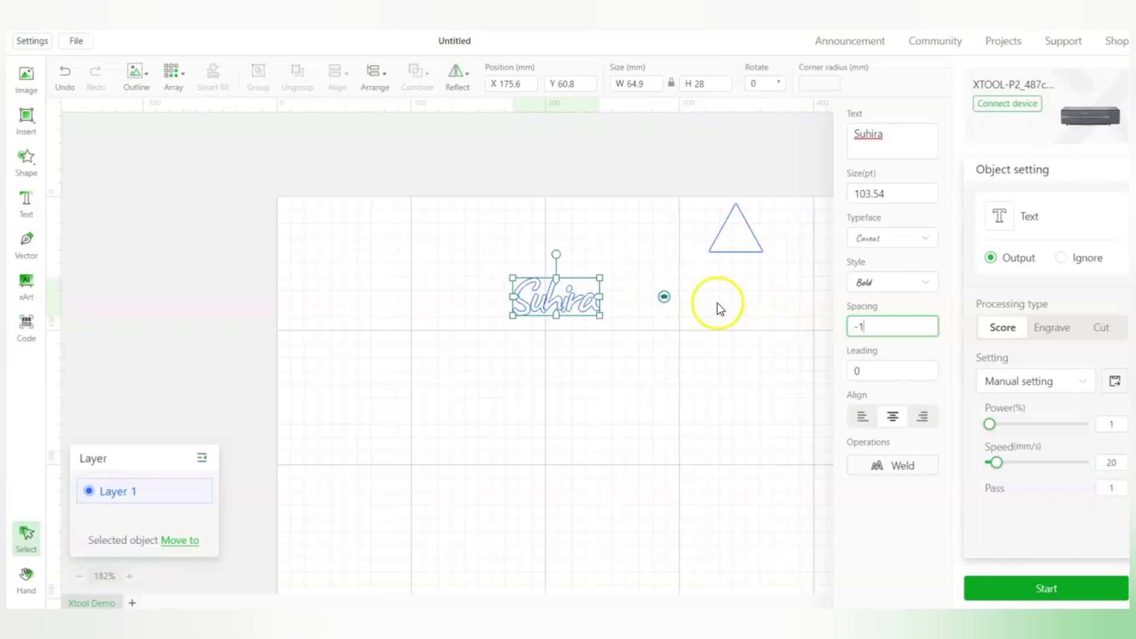
- Weld the overlapping letters of the name text into a single vector outline
{"action": "left_click", "coordinate": [619, 313]}
{"action": "scroll", "coordinate": [619, 313], "scroll_direction": "up", "scroll_amount": 5}
{"action": "left_click", "coordinate": [499, 300]}
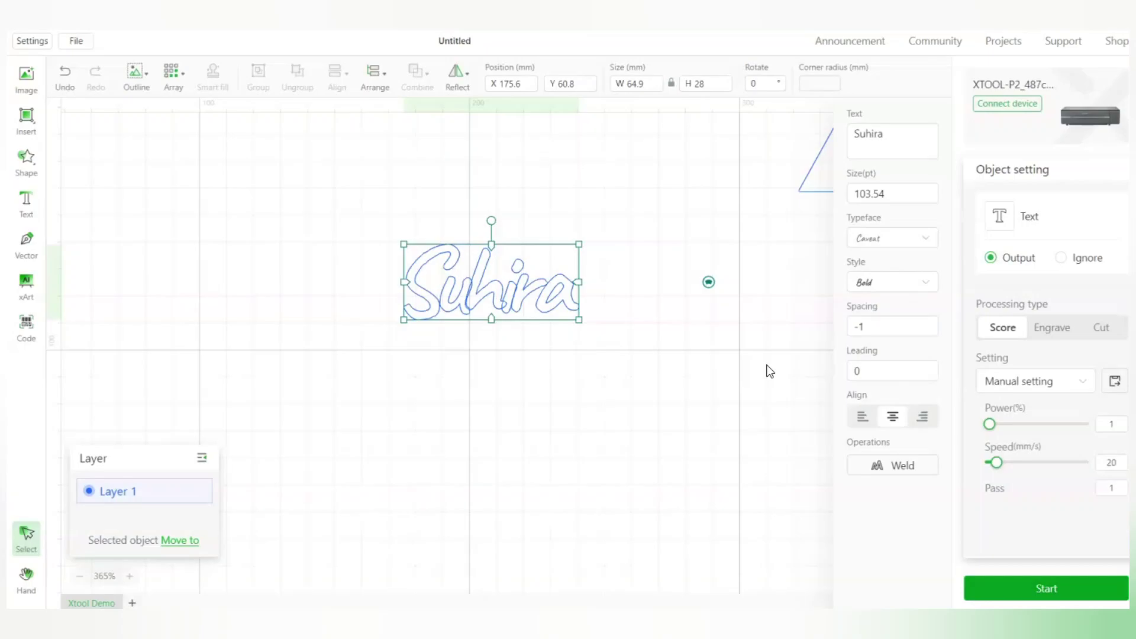
{"action": "left_click", "coordinate": [892, 465]}
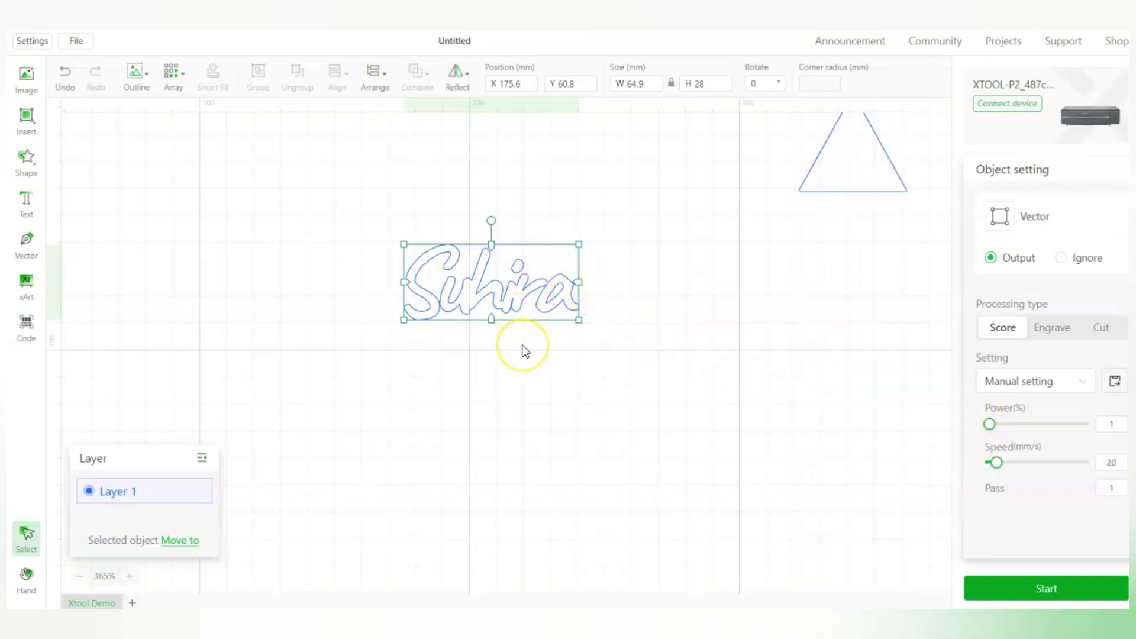
- Examine the welded name outline closely at the places where the letters join
{"action": "scroll", "coordinate": [509, 278], "scroll_direction": "up", "scroll_amount": 5}
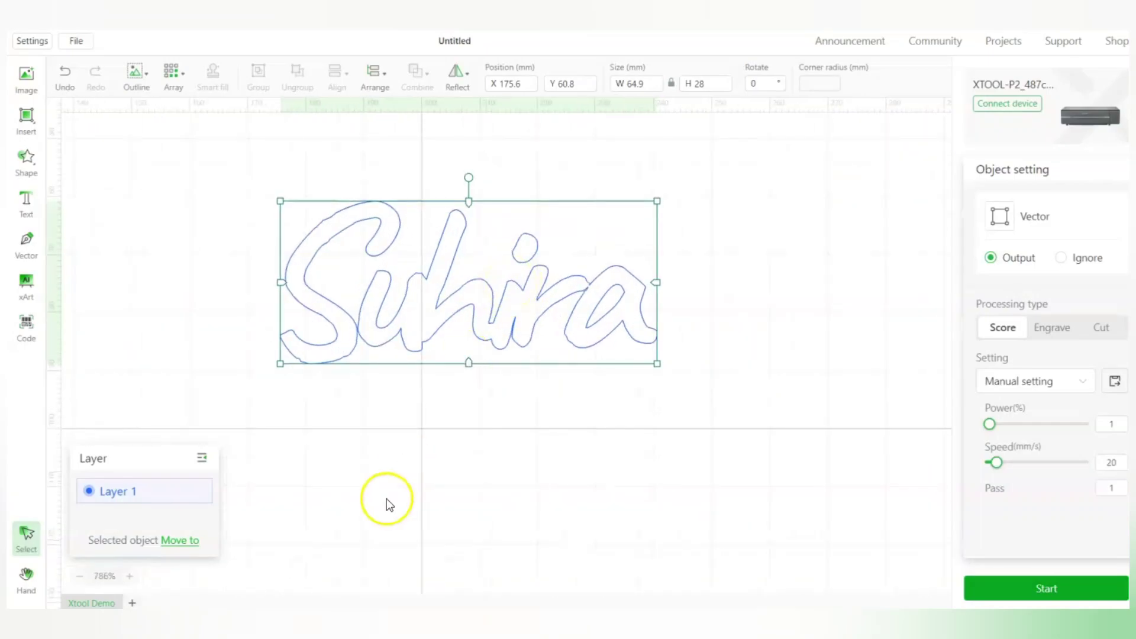
{"action": "scroll", "coordinate": [420, 402], "scroll_direction": "up", "scroll_amount": 1}
{"action": "scroll", "coordinate": [435, 343], "scroll_direction": "up", "scroll_amount": 2}
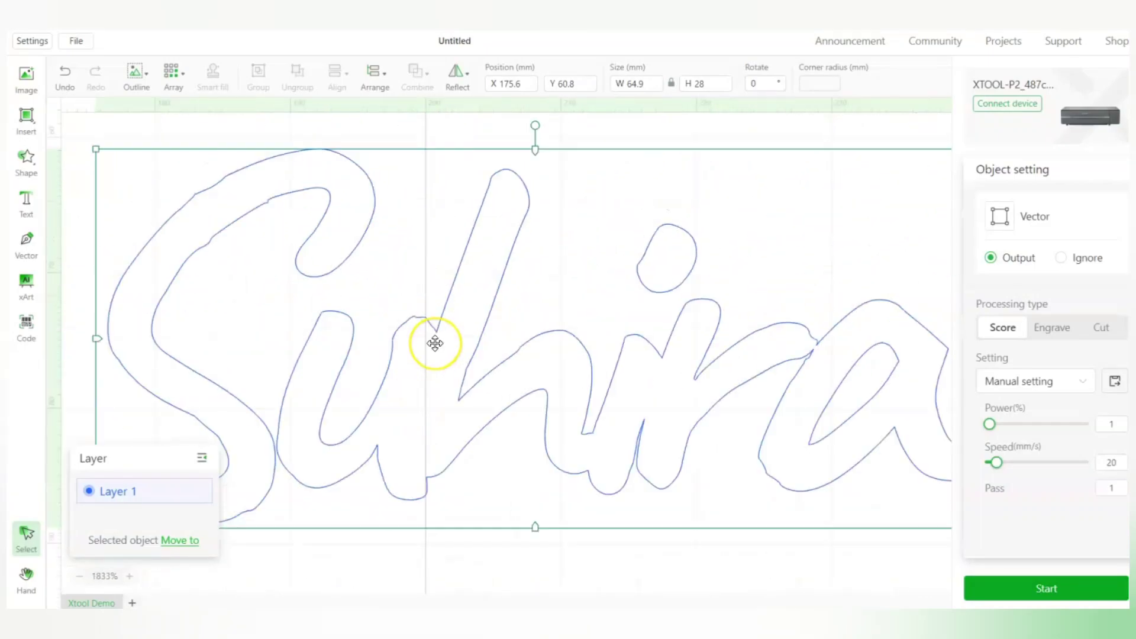
{"action": "scroll", "coordinate": [435, 343], "scroll_direction": "down", "scroll_amount": 1}
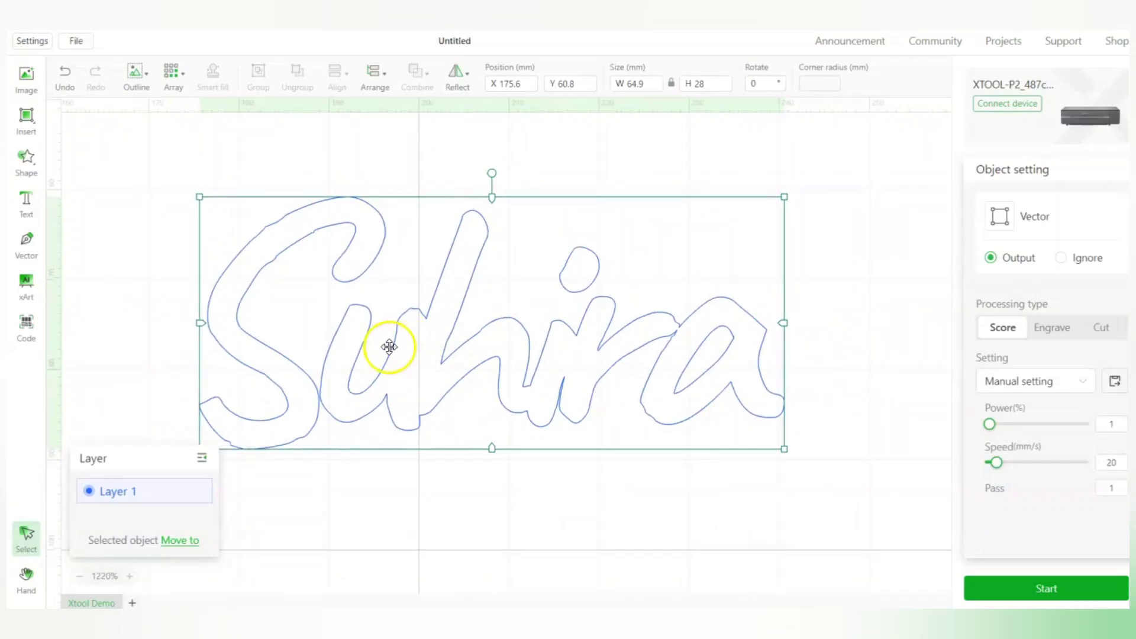
{"action": "scroll", "coordinate": [711, 342], "scroll_direction": "down", "scroll_amount": 2}
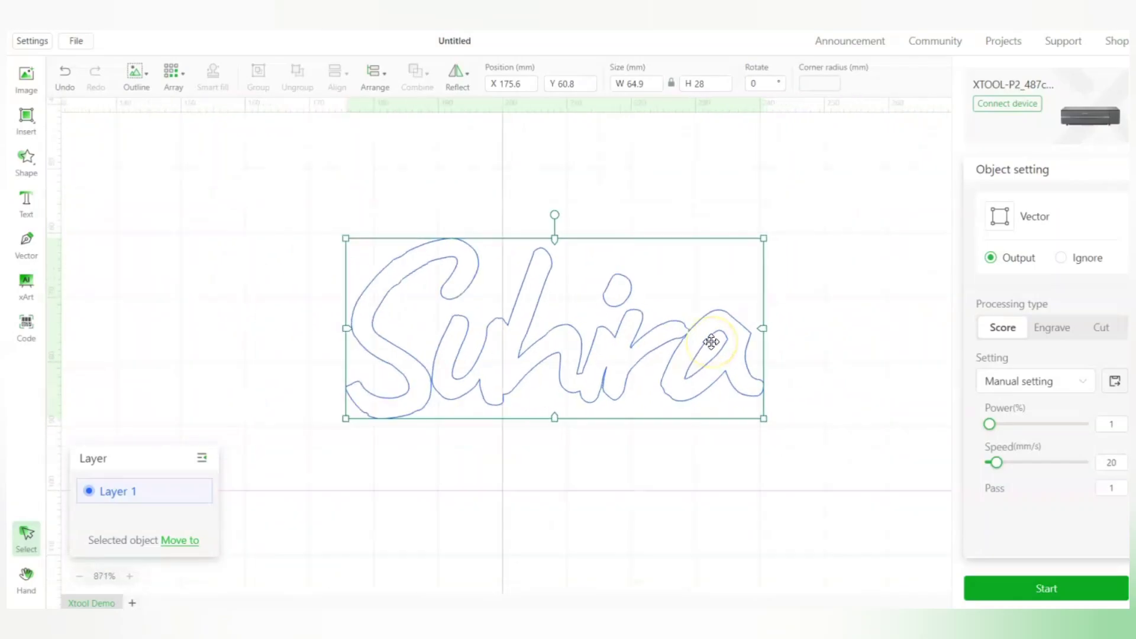
{"action": "scroll", "coordinate": [711, 342], "scroll_direction": "down", "scroll_amount": 1}
{"action": "scroll", "coordinate": [711, 342], "scroll_direction": "down", "scroll_amount": 4}
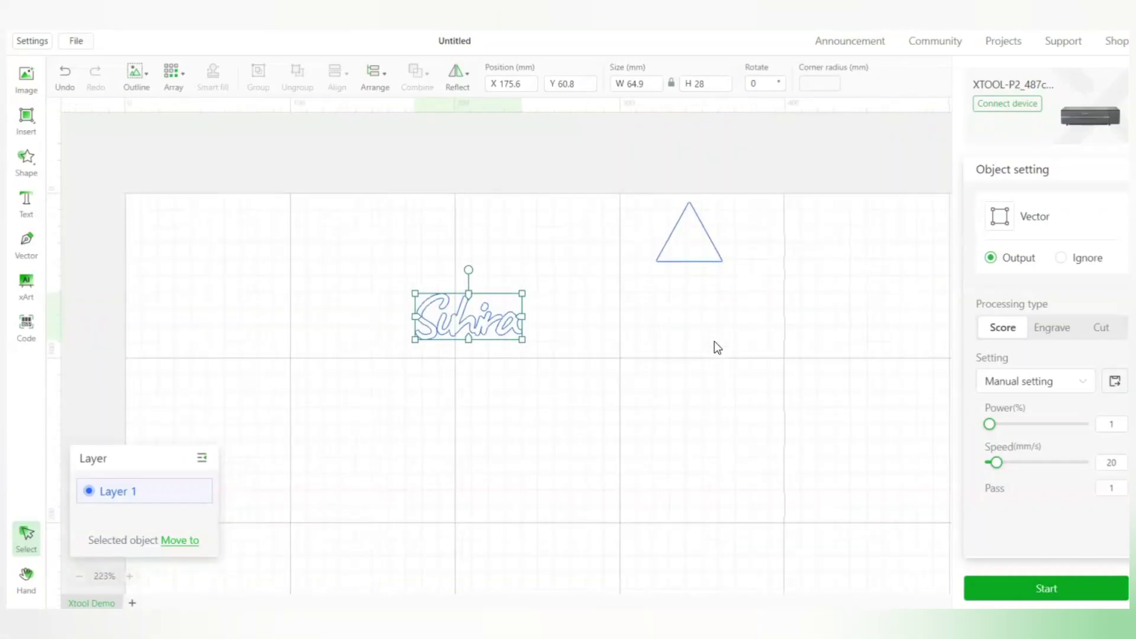
- Undo the weld and the negative letter spacing of the name text, back to a spacing of 2
{"action": "key", "text": "ctrl+z"}
{"action": "left_click", "coordinate": [581, 343]}
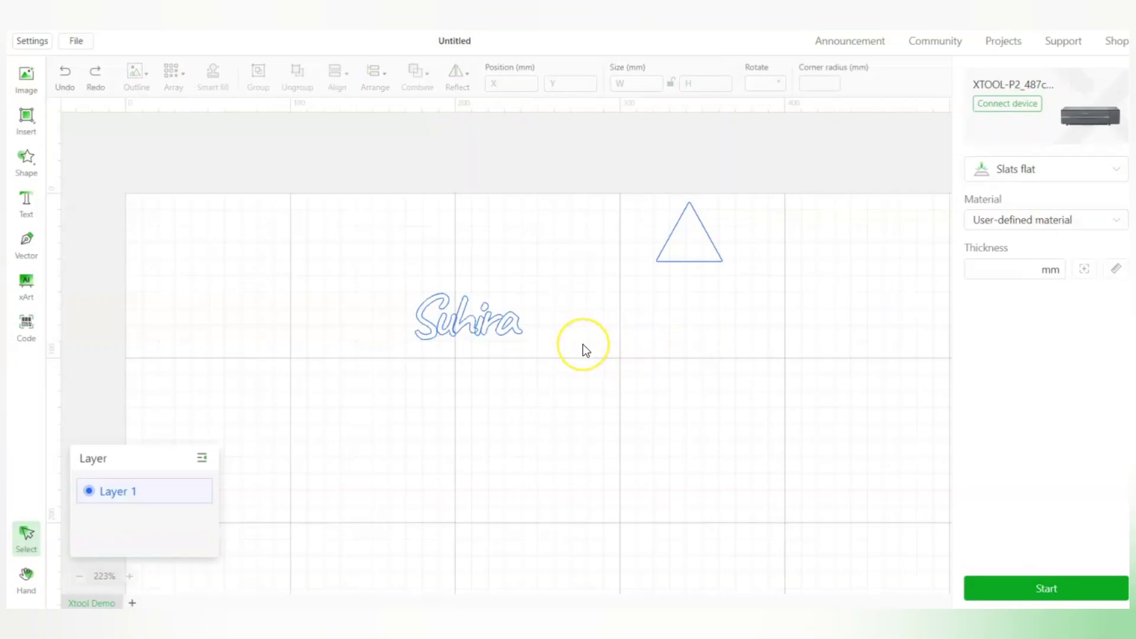
{"action": "key", "text": "ctrl+z"}
{"action": "key", "text": "ctrl+z"}
{"action": "key", "text": "ctrl+z"}
- Bend the name text upward along a circular arc until it spans about 131.4 × 40.6 mm
{"action": "left_click", "coordinate": [553, 319]}
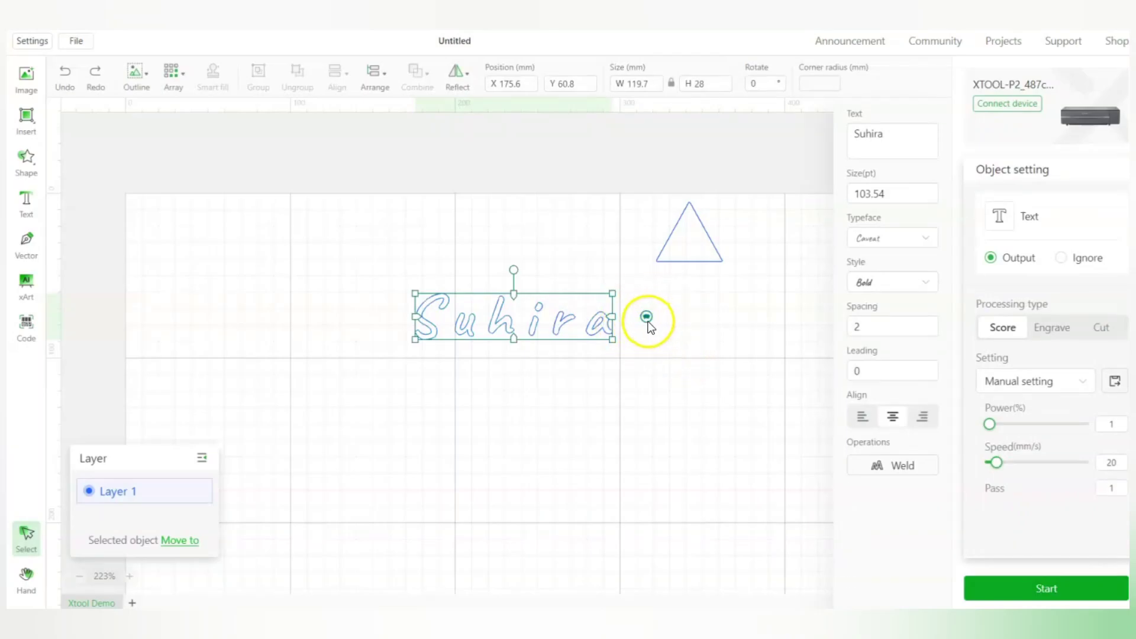
{"action": "left_click", "coordinate": [647, 318]}
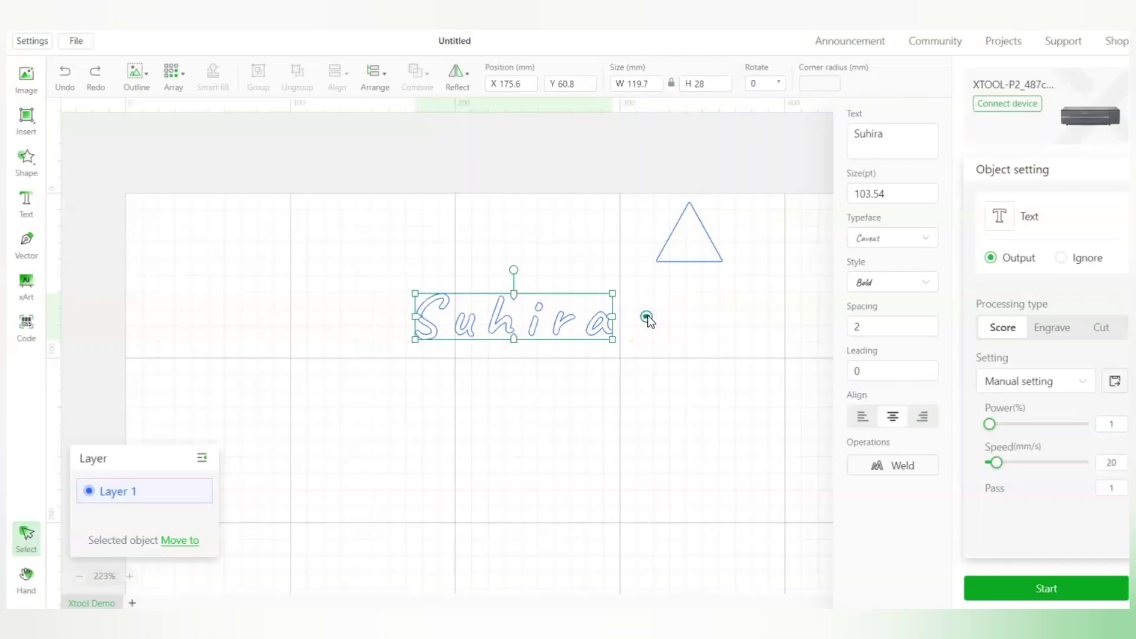
{"action": "left_click_drag", "start_coordinate": [647, 320], "coordinate": [679, 368]}
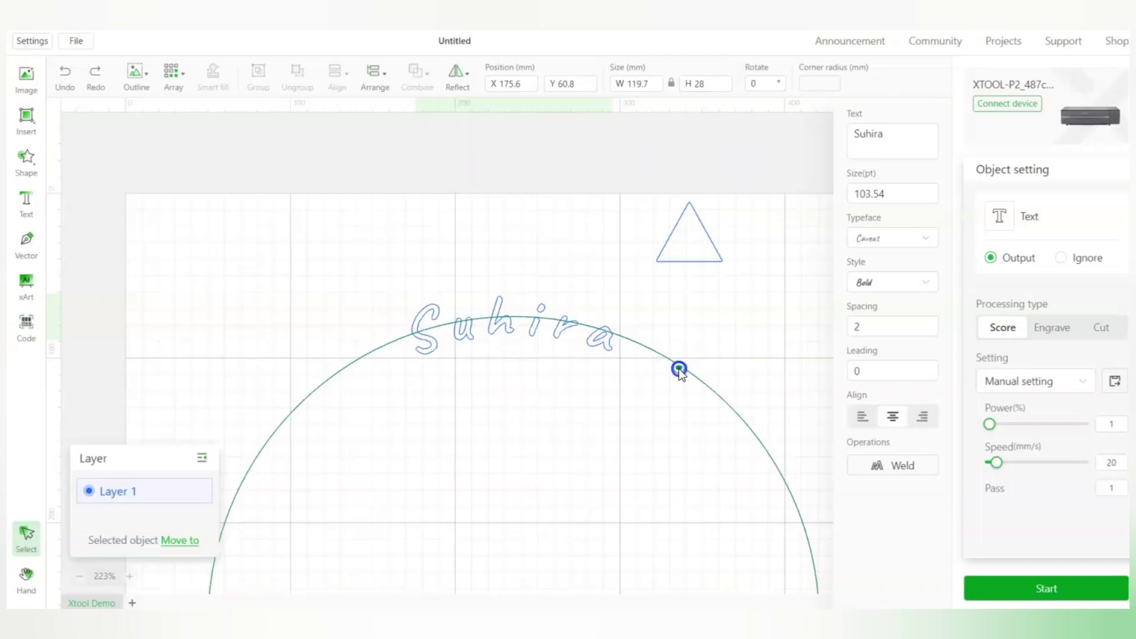
{"action": "left_click_drag", "start_coordinate": [679, 368], "coordinate": [633, 352]}
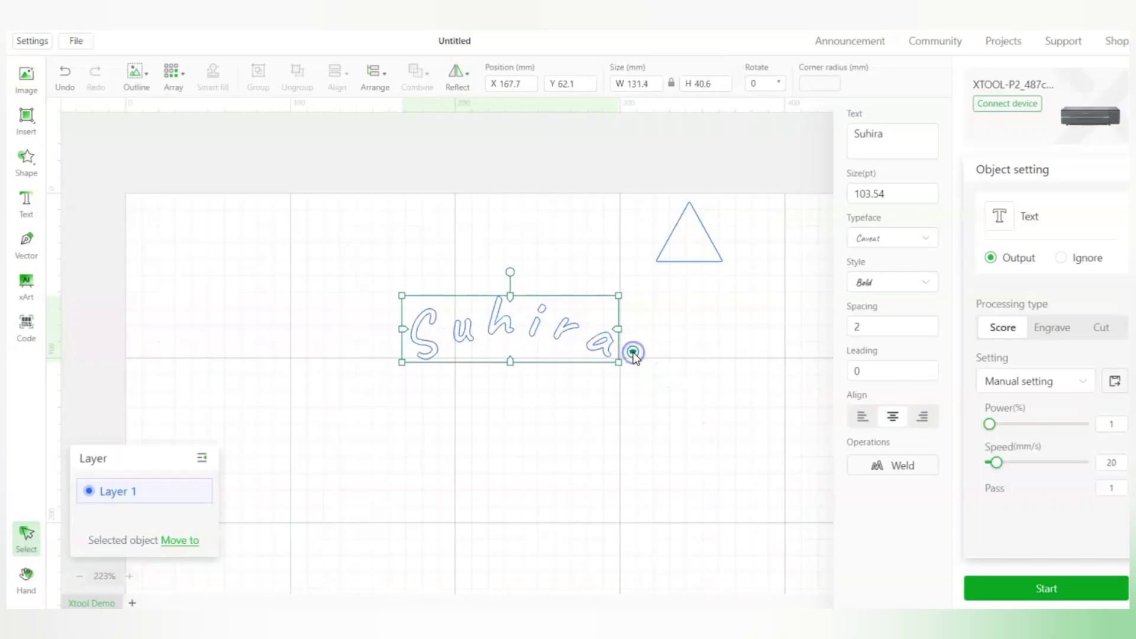
- Draw a circle of about 178.6 × 176.7 mm around the curved text and place it at about X 136.6, Y 41.9 mm
{"action": "scroll", "coordinate": [633, 353], "scroll_direction": "down", "scroll_amount": 2}
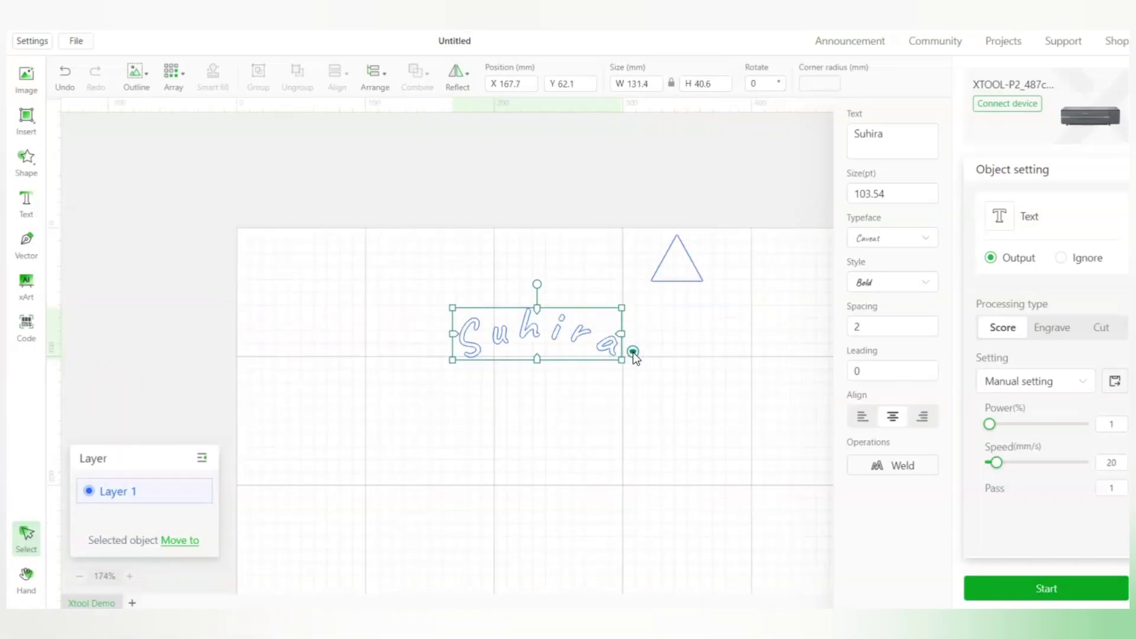
{"action": "left_click", "coordinate": [34, 121]}
{"action": "left_click", "coordinate": [35, 123]}
{"action": "left_click", "coordinate": [65, 169]}
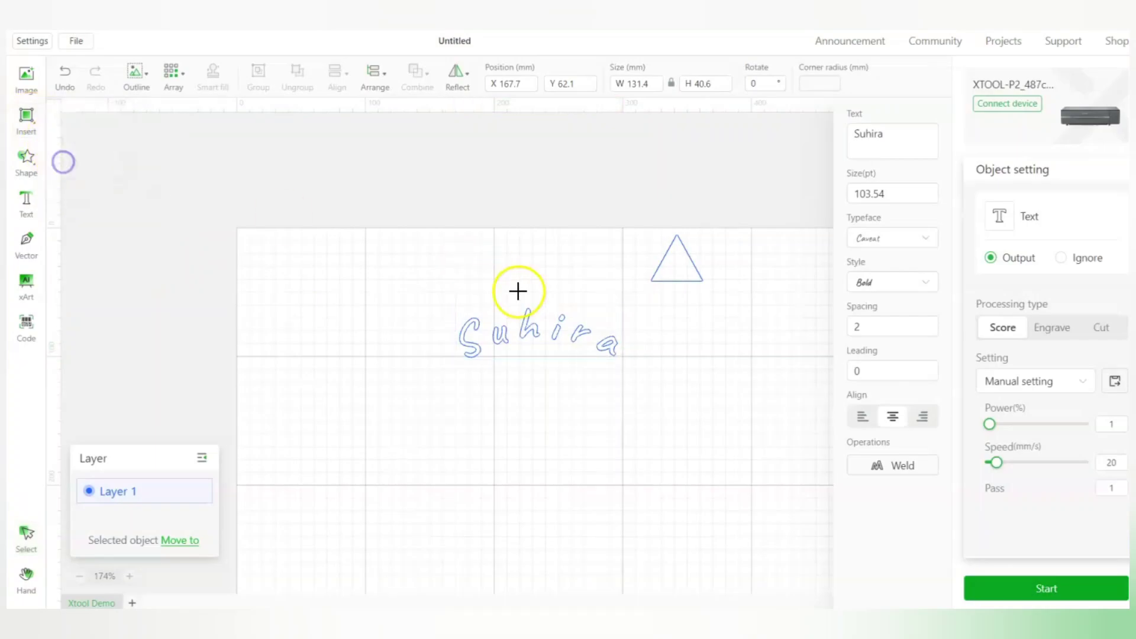
{"action": "left_click_drag", "start_coordinate": [436, 271], "coordinate": [664, 503]}
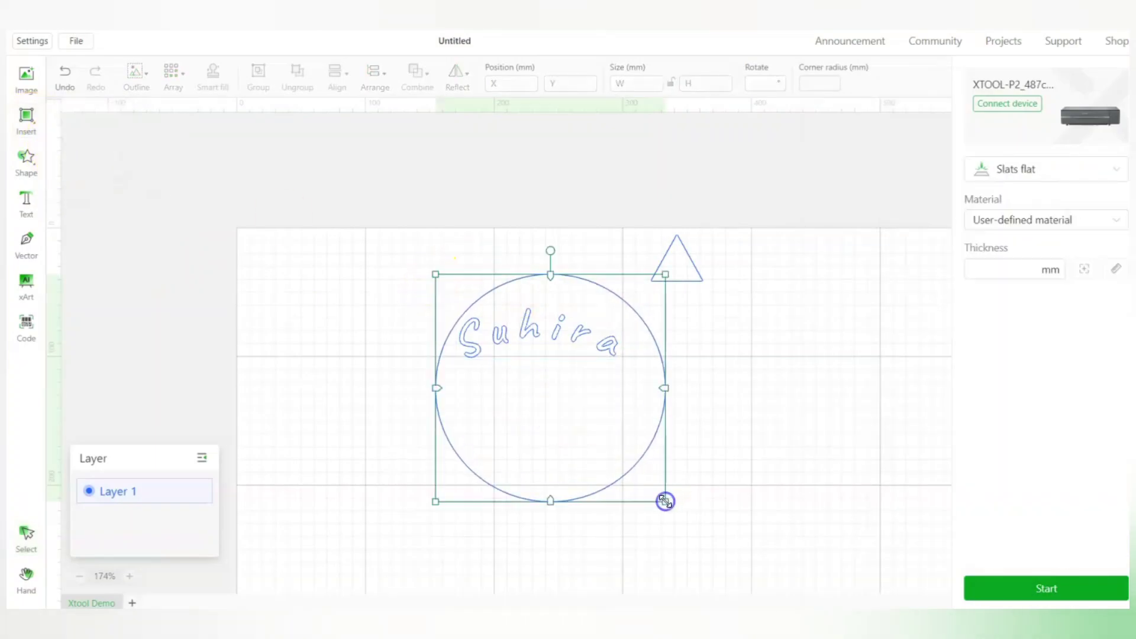
{"action": "left_click_drag", "start_coordinate": [579, 426], "coordinate": [585, 441]}
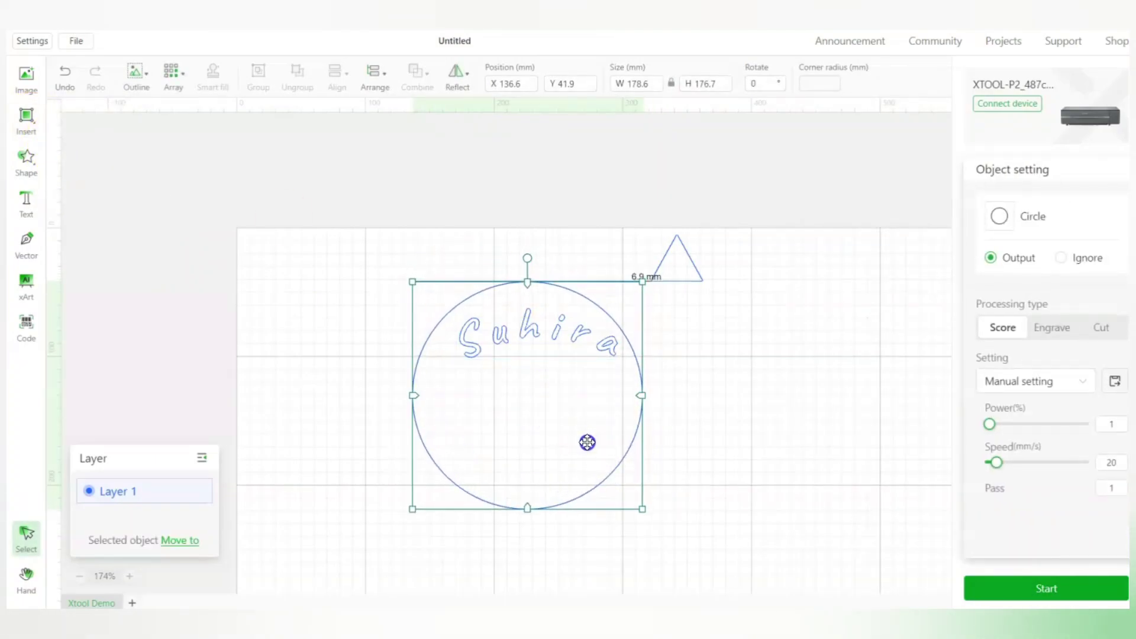
- Move the curved name text up inside the circle to about X 160.6, Y 55.7 mm
{"action": "left_click", "coordinate": [726, 392]}
{"action": "left_click_drag", "start_coordinate": [580, 335], "coordinate": [562, 314]}
{"action": "left_click_drag", "start_coordinate": [620, 342], "coordinate": [622, 351]}
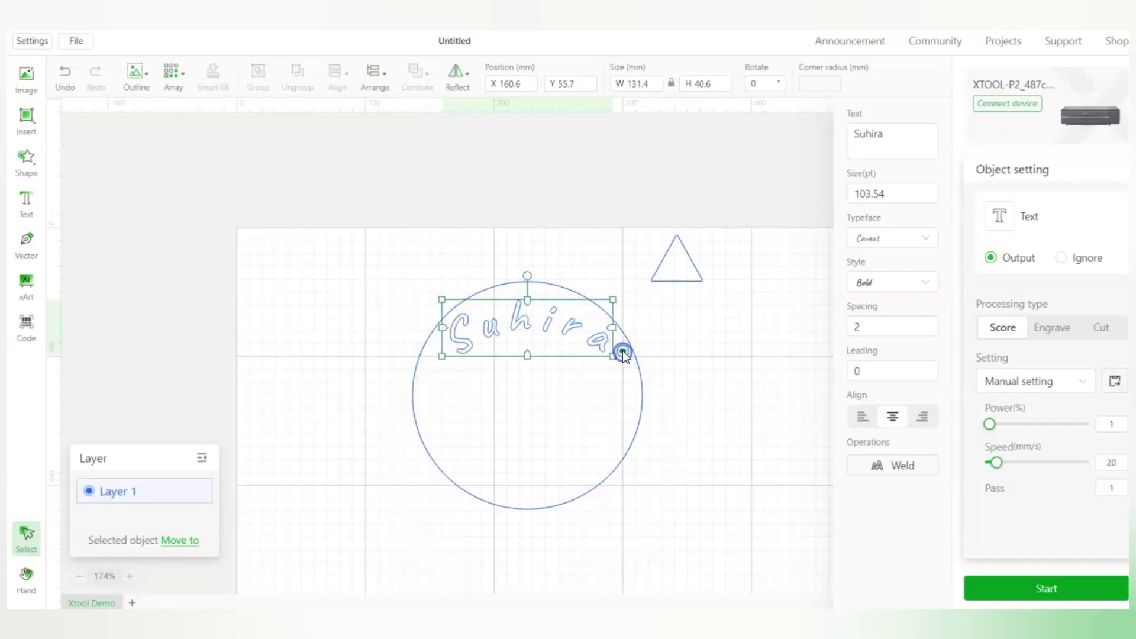
- Align the circle, the curved name text and the triangle together on their horizontal centre
{"action": "left_click", "coordinate": [301, 260]}
{"action": "key", "text": "ctrl+a"}
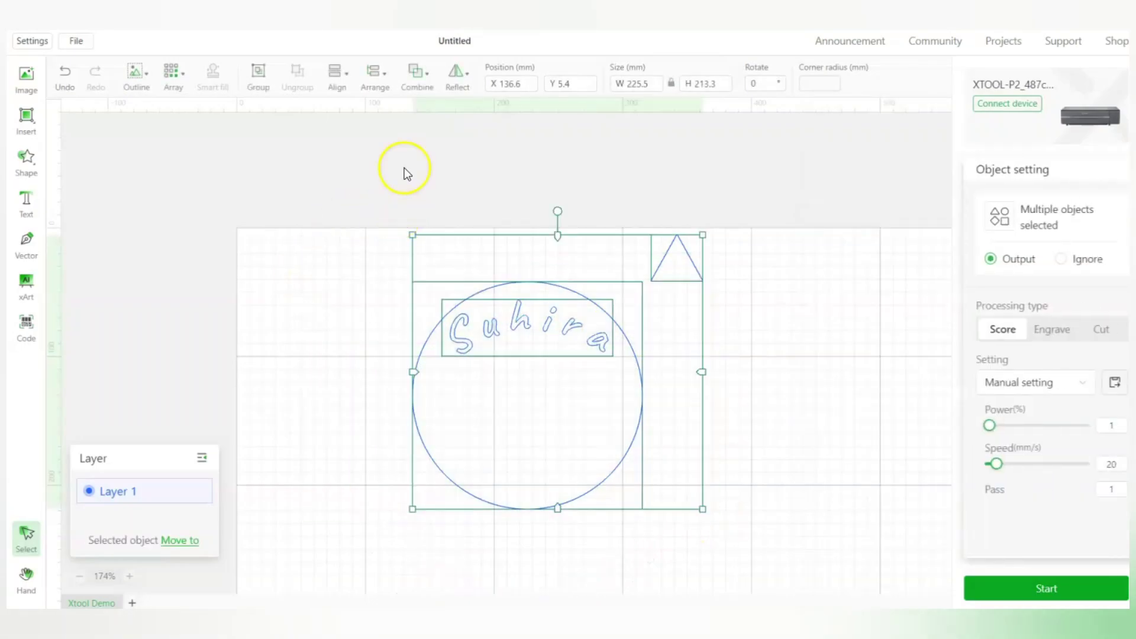
{"action": "mouse_move", "coordinate": [335, 80]}
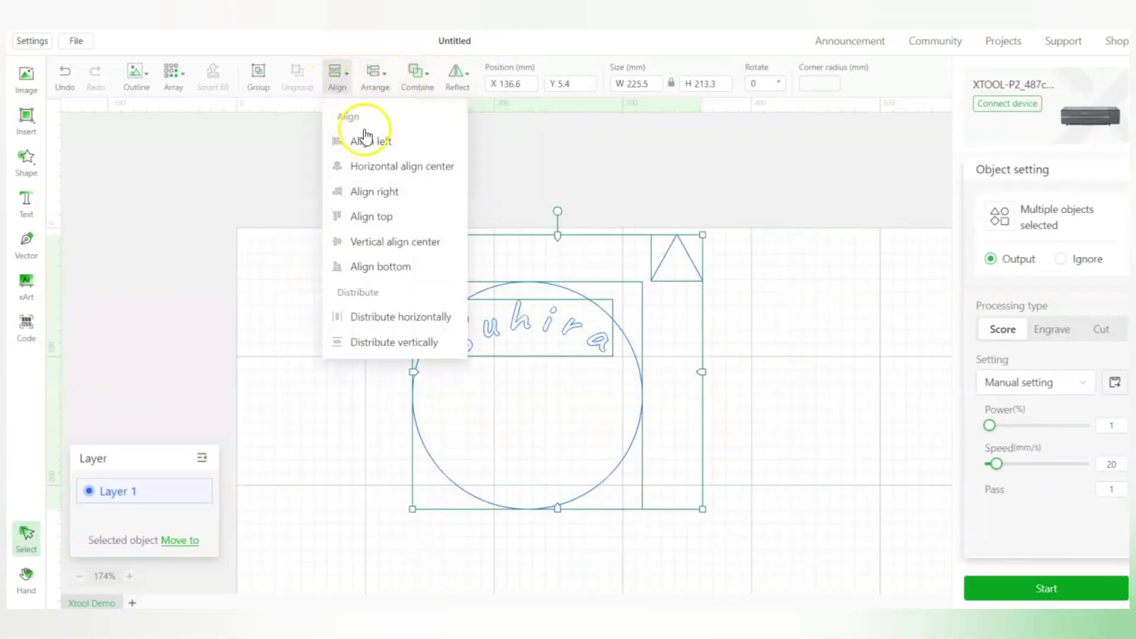
{"action": "left_click", "coordinate": [377, 173]}
{"action": "left_click", "coordinate": [740, 322]}
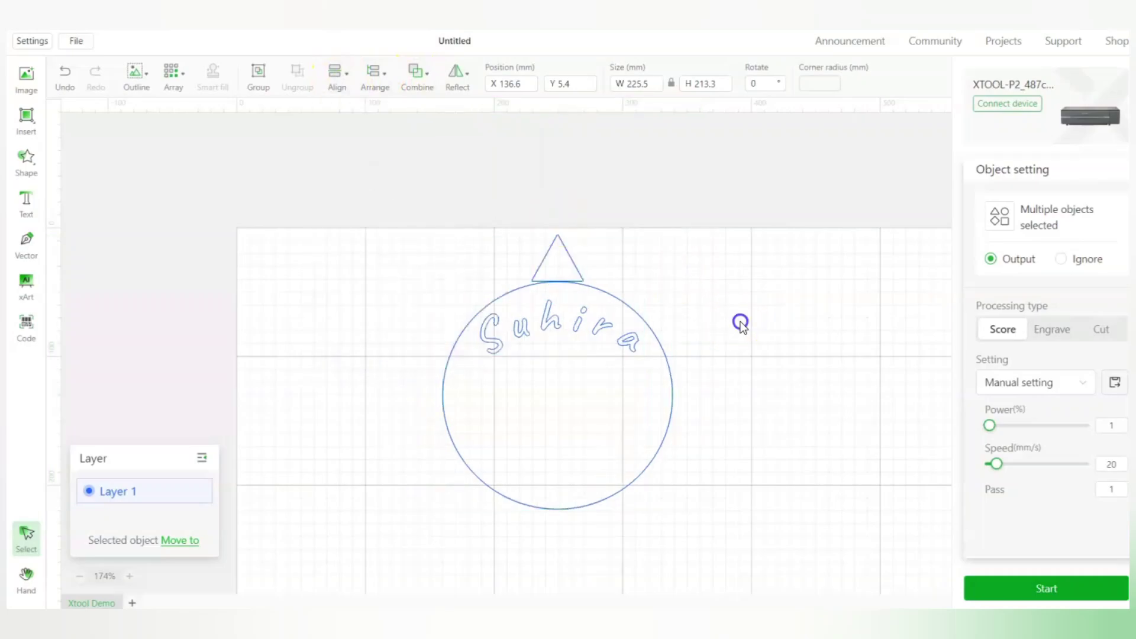
- Move the triangle away from the circle to about X 448.3, Y 37.6 mm and check the circle and text as a pair
{"action": "left_click", "coordinate": [558, 248]}
{"action": "left_click_drag", "start_coordinate": [720, 221], "coordinate": [836, 284]}
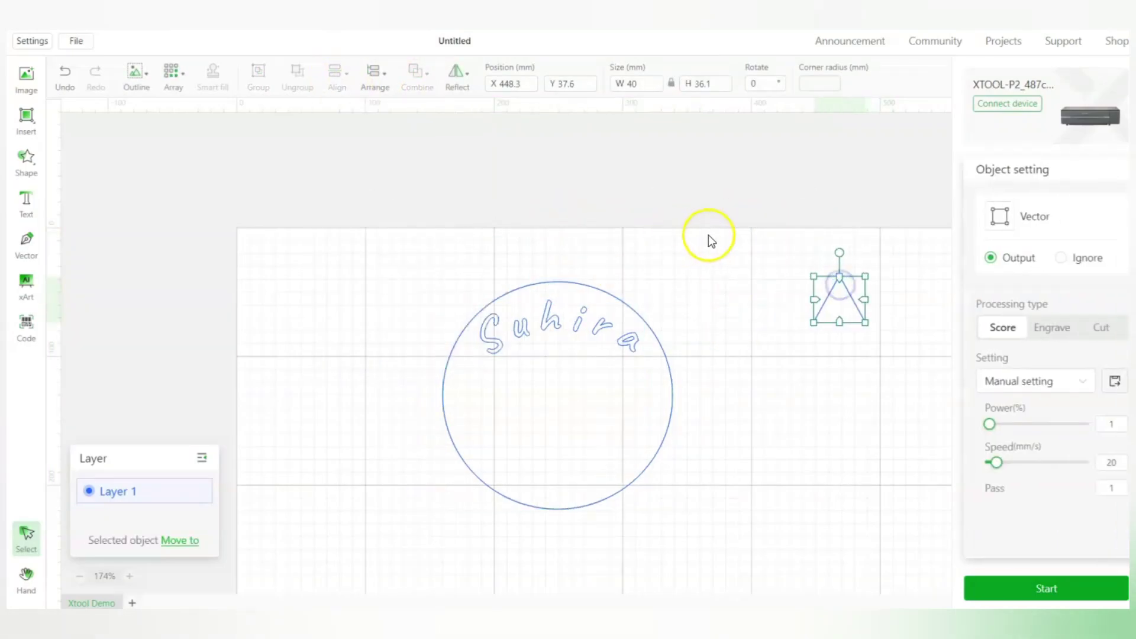
{"action": "left_click_drag", "start_coordinate": [707, 238], "coordinate": [398, 567]}
{"action": "left_click", "coordinate": [566, 448]}
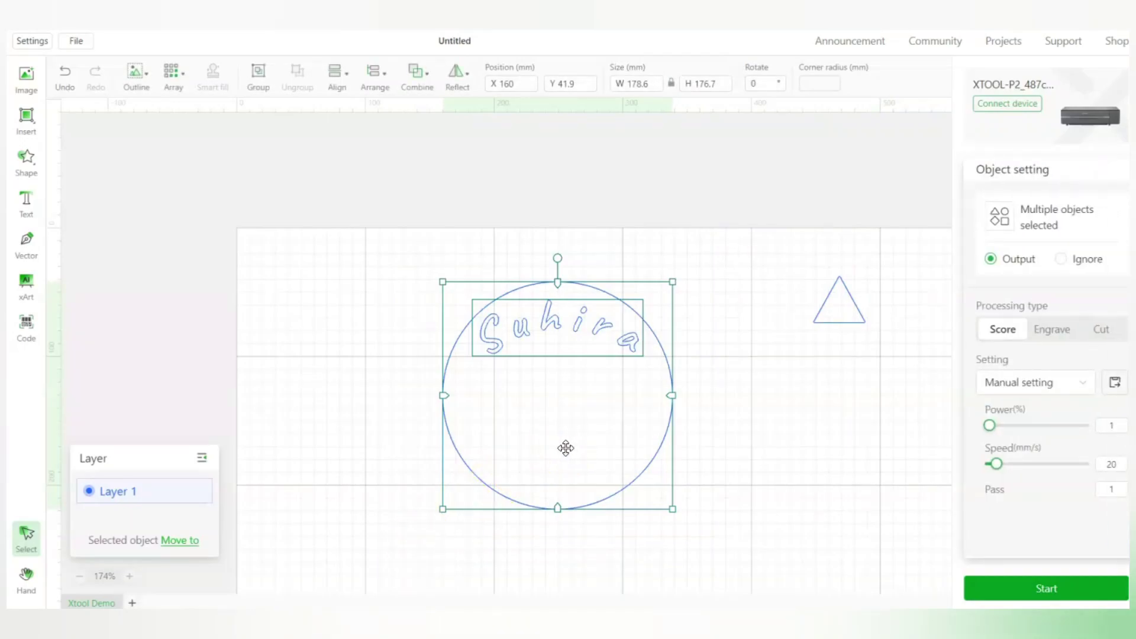
{"action": "left_click", "coordinate": [389, 360]}
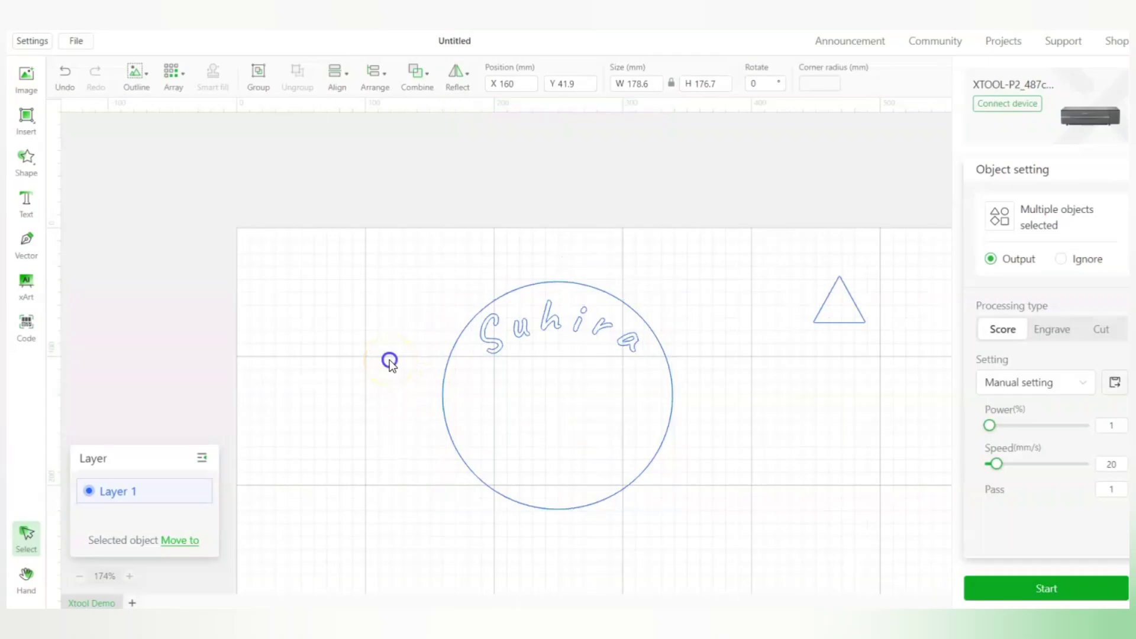
{"action": "left_click", "coordinate": [62, 241]}
- Open the xArt text-to-image generator and replace the sample prompt with "mandala"
{"action": "left_click", "coordinate": [28, 285]}
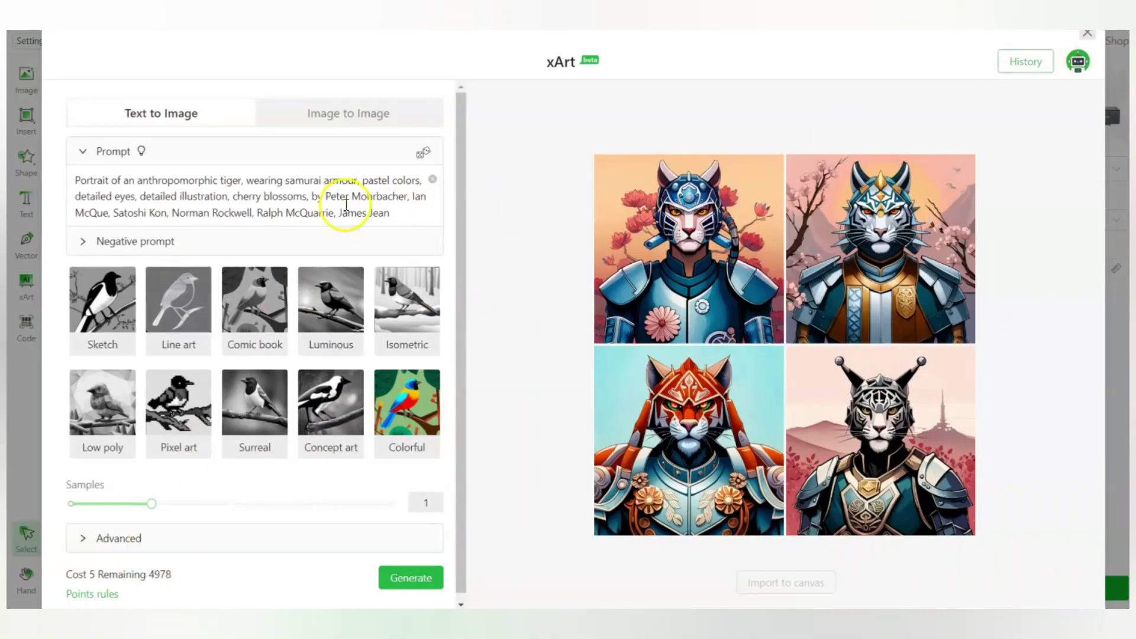
{"action": "left_click", "coordinate": [384, 221]}
{"action": "left_click_drag", "start_coordinate": [383, 220], "coordinate": [34, 171]}
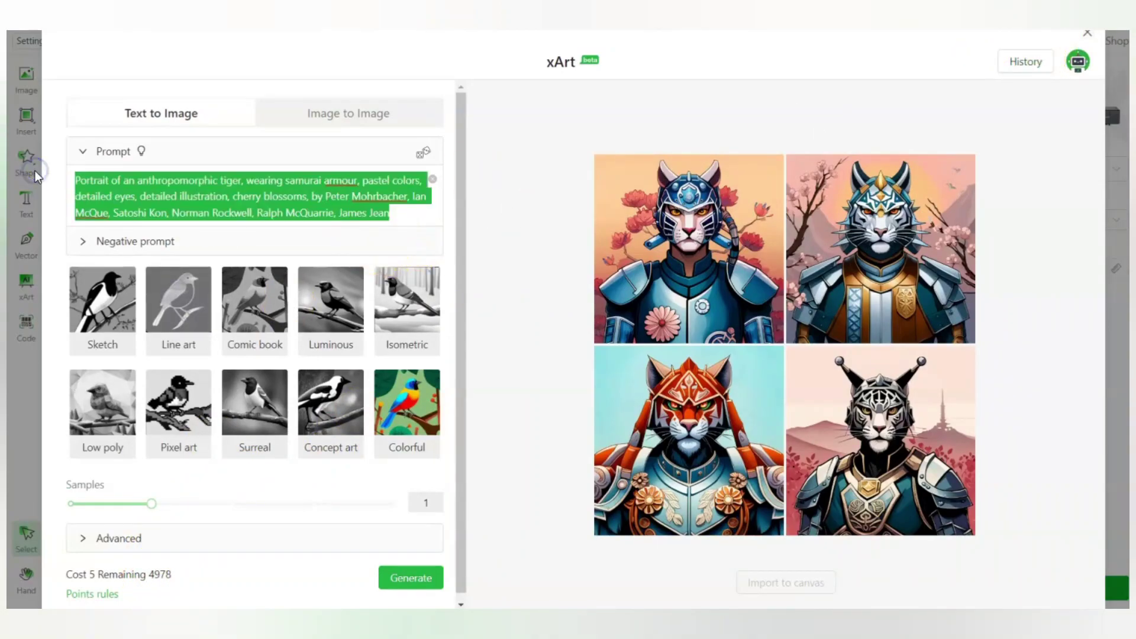
{"action": "type", "text": "m"}
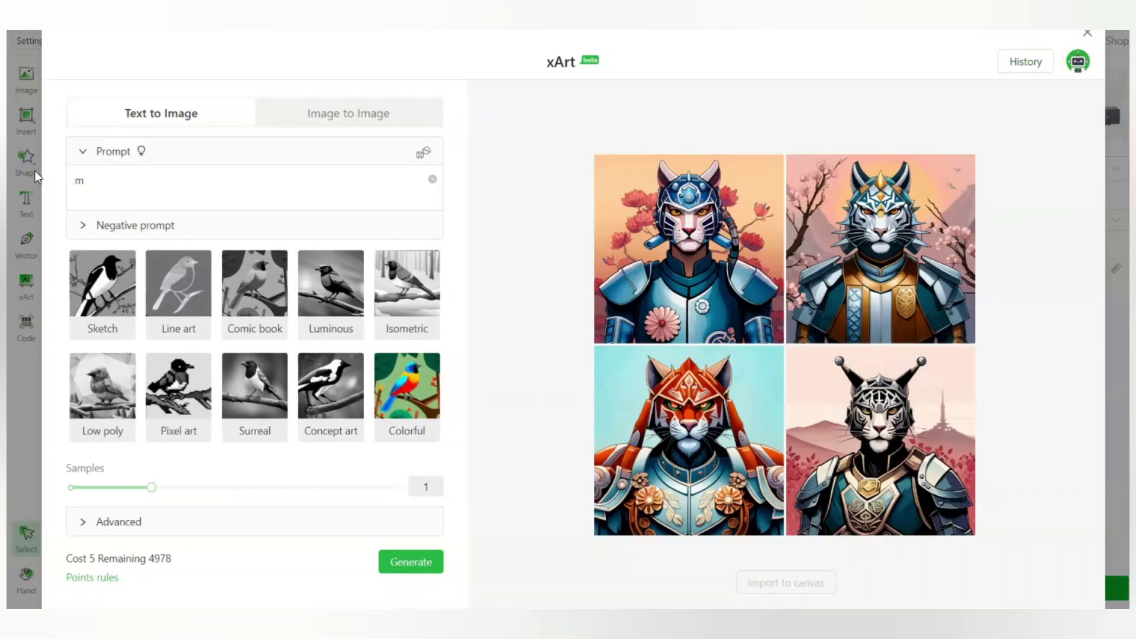
{"action": "key", "text": "BackSpace"}
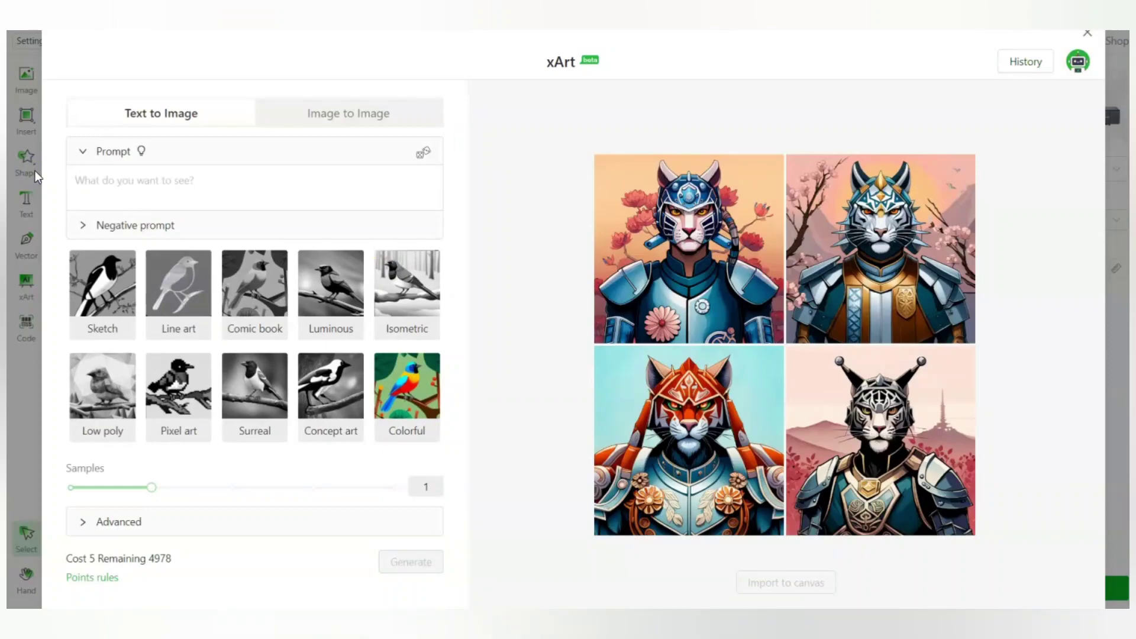
{"action": "type", "text": "mandala"}
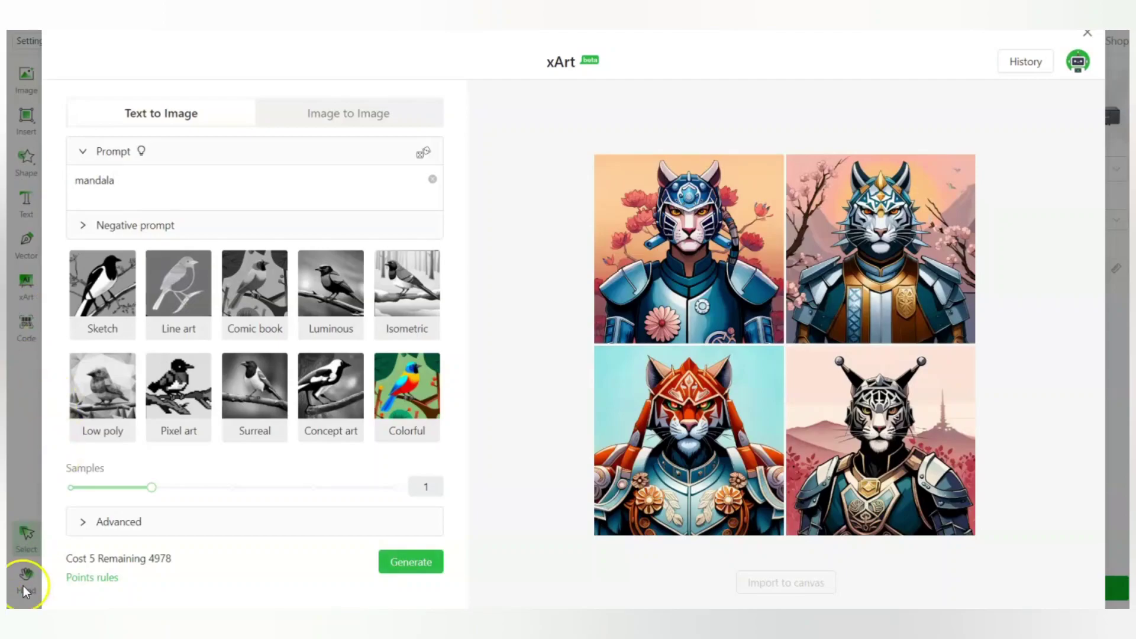
- Look through the history of generated xArt images, and return to the canvas without importing any
{"action": "left_click", "coordinate": [1029, 68]}
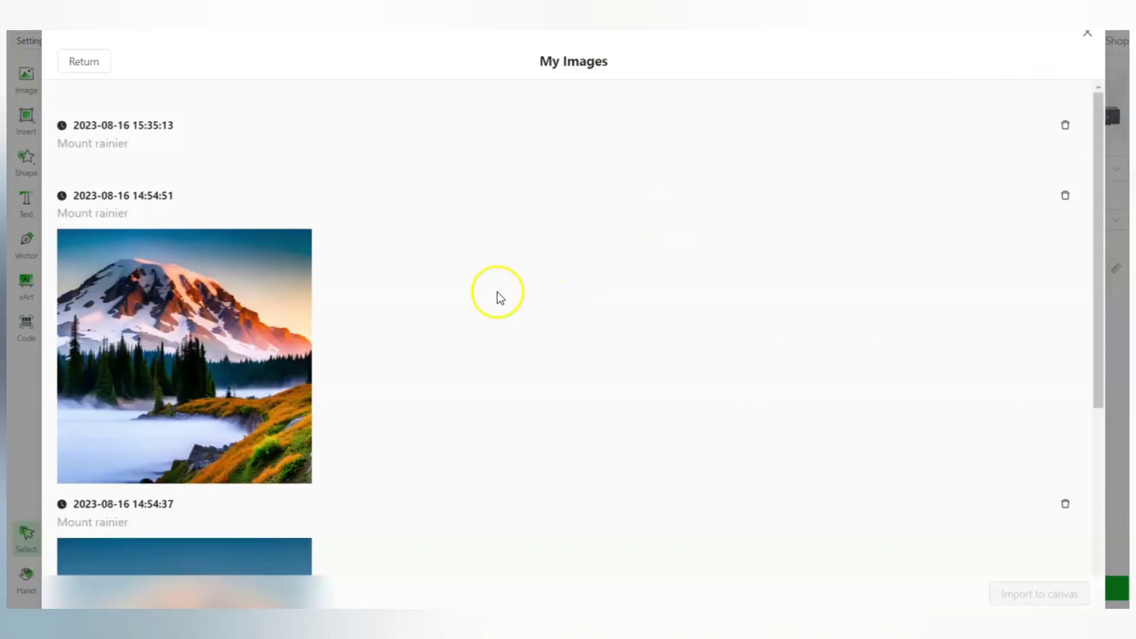
{"action": "scroll", "coordinate": [159, 212], "scroll_direction": "down", "scroll_amount": 10}
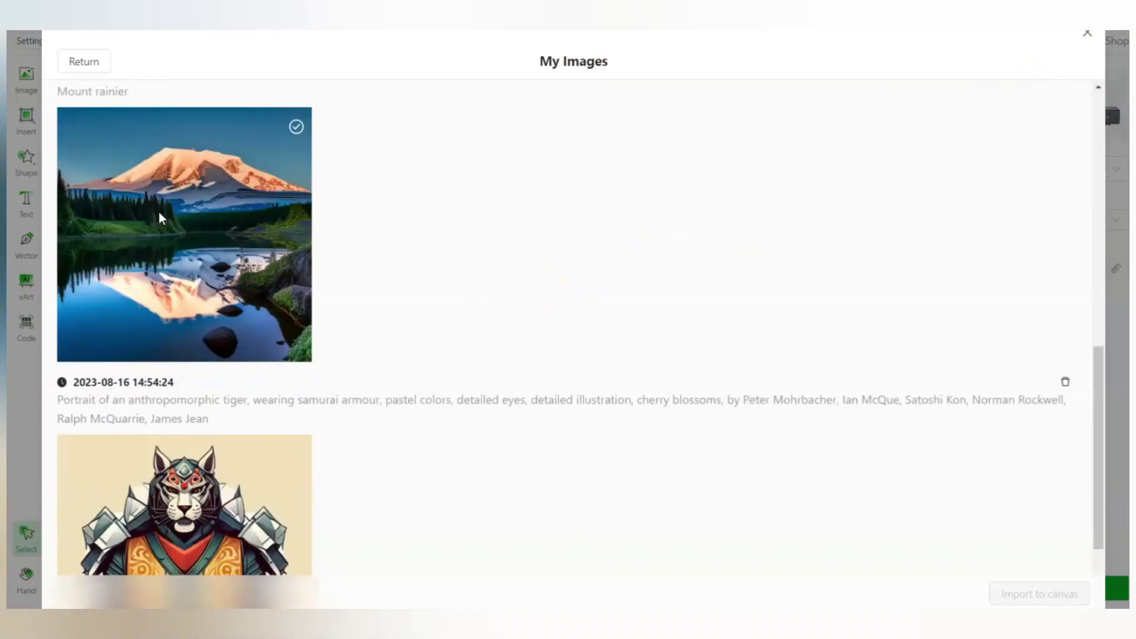
{"action": "scroll", "coordinate": [159, 211], "scroll_direction": "up", "scroll_amount": 10}
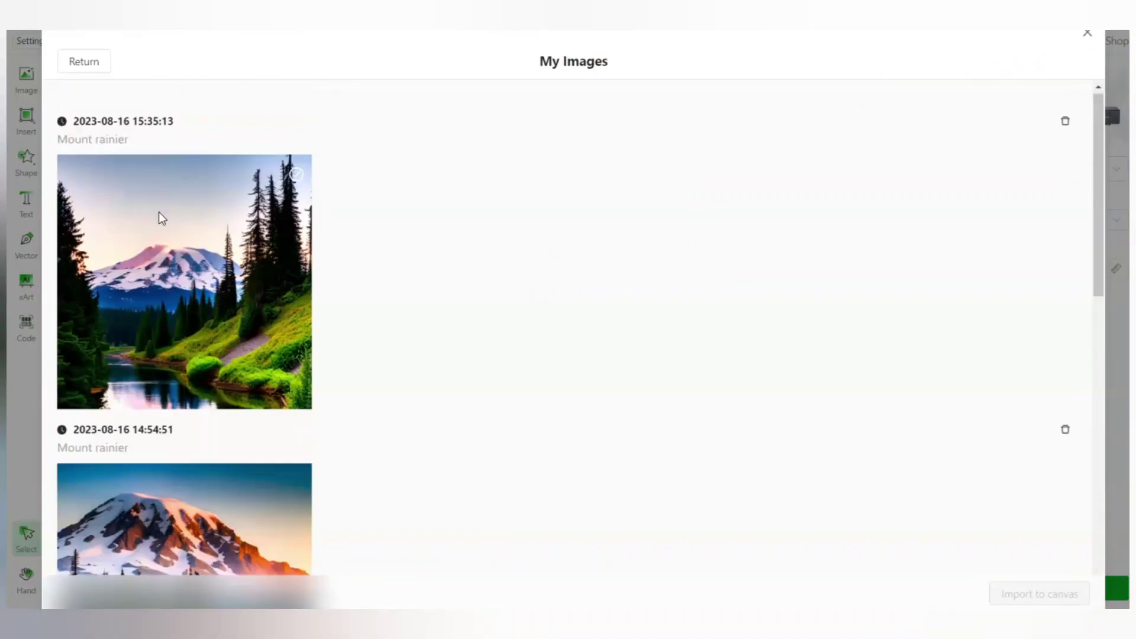
{"action": "left_click", "coordinate": [1088, 34]}
{"action": "left_click", "coordinate": [632, 283]}
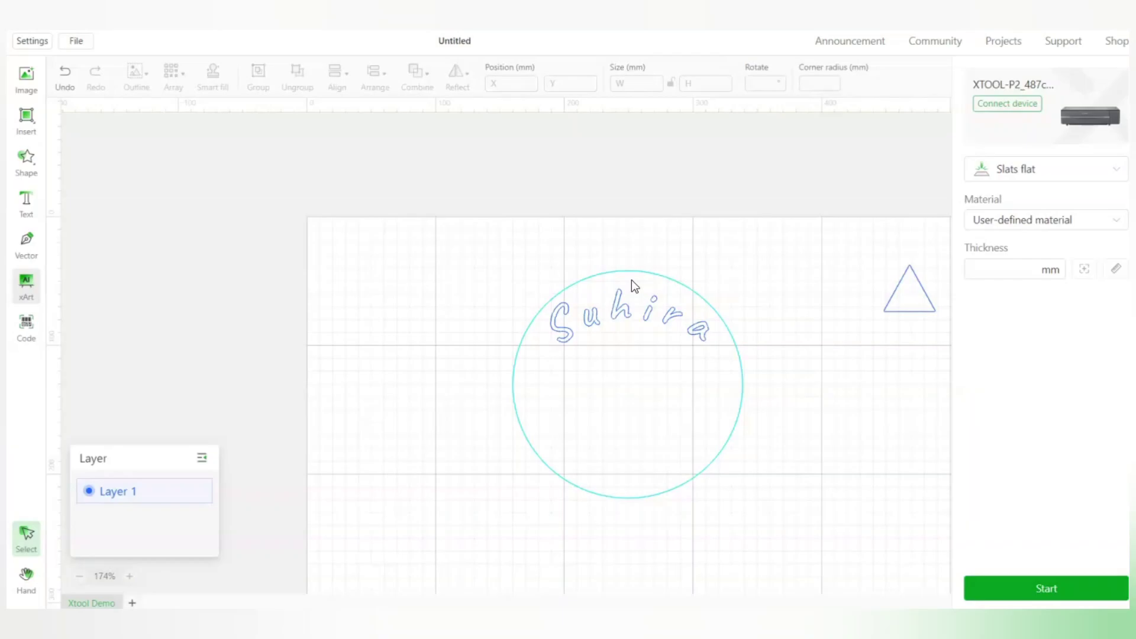
{"action": "left_click", "coordinate": [277, 243]}
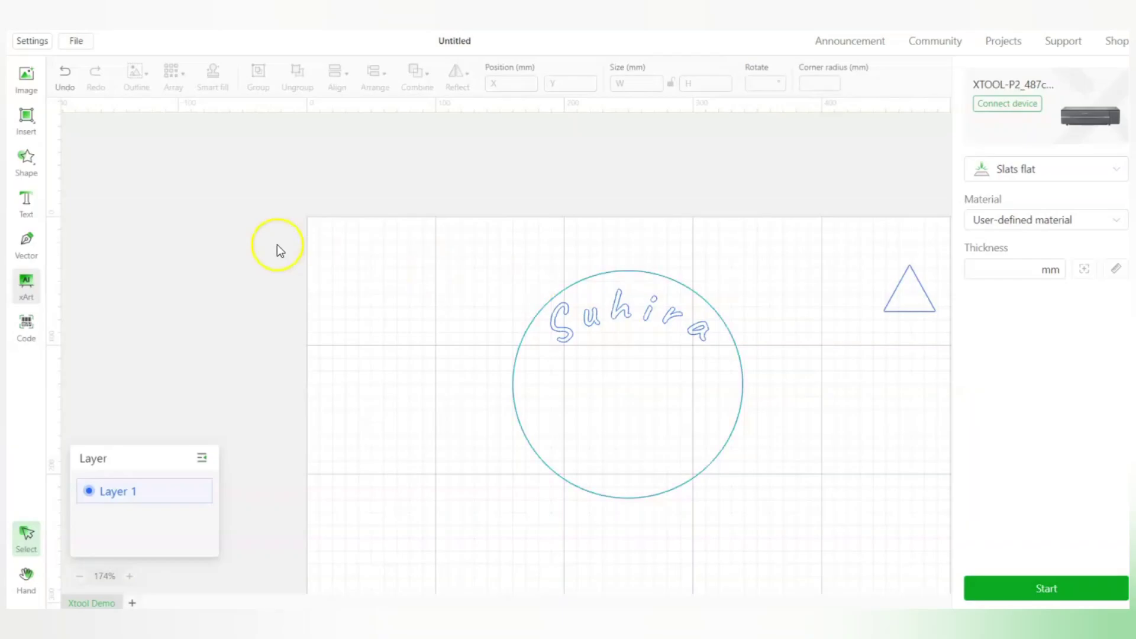
{"action": "left_click", "coordinate": [27, 329]}
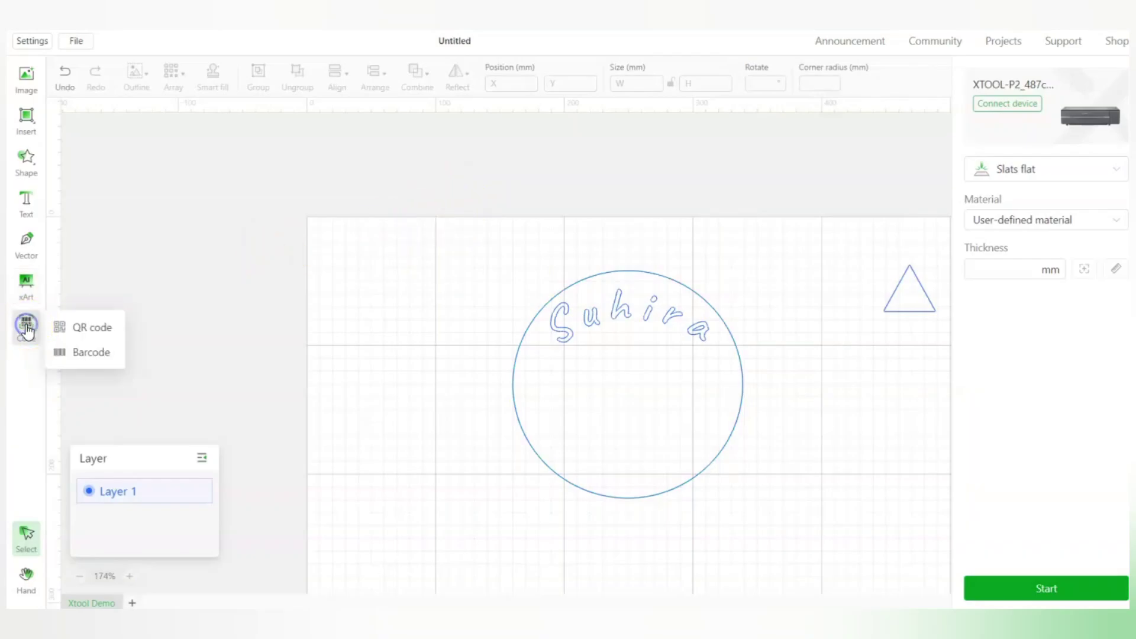
{"action": "left_click", "coordinate": [74, 335]}
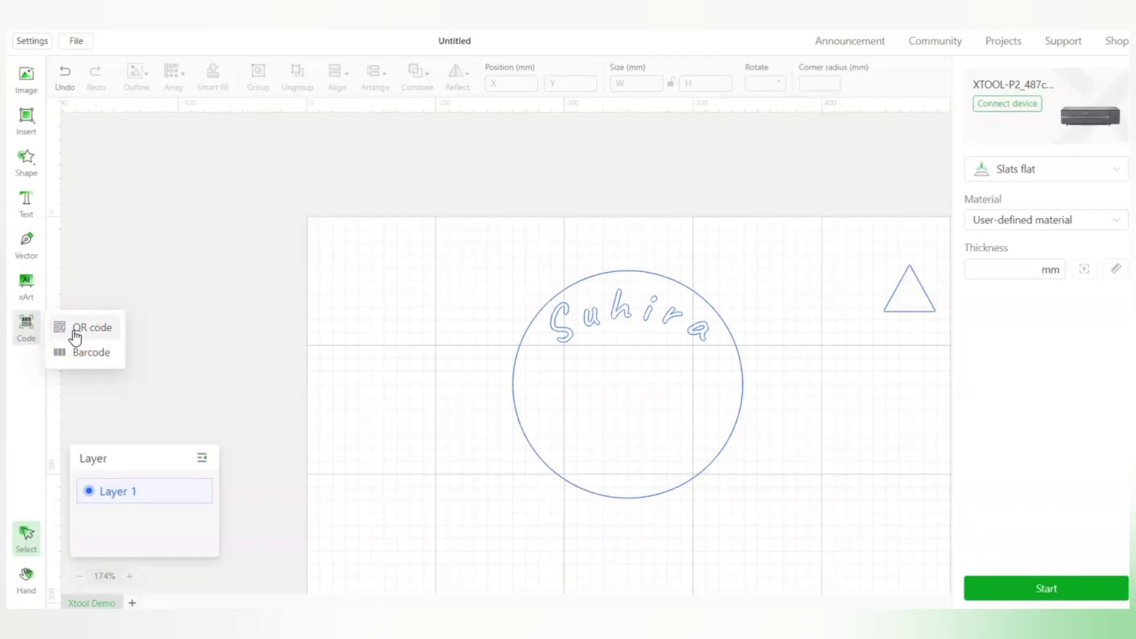
{"action": "left_click", "coordinate": [74, 335]}
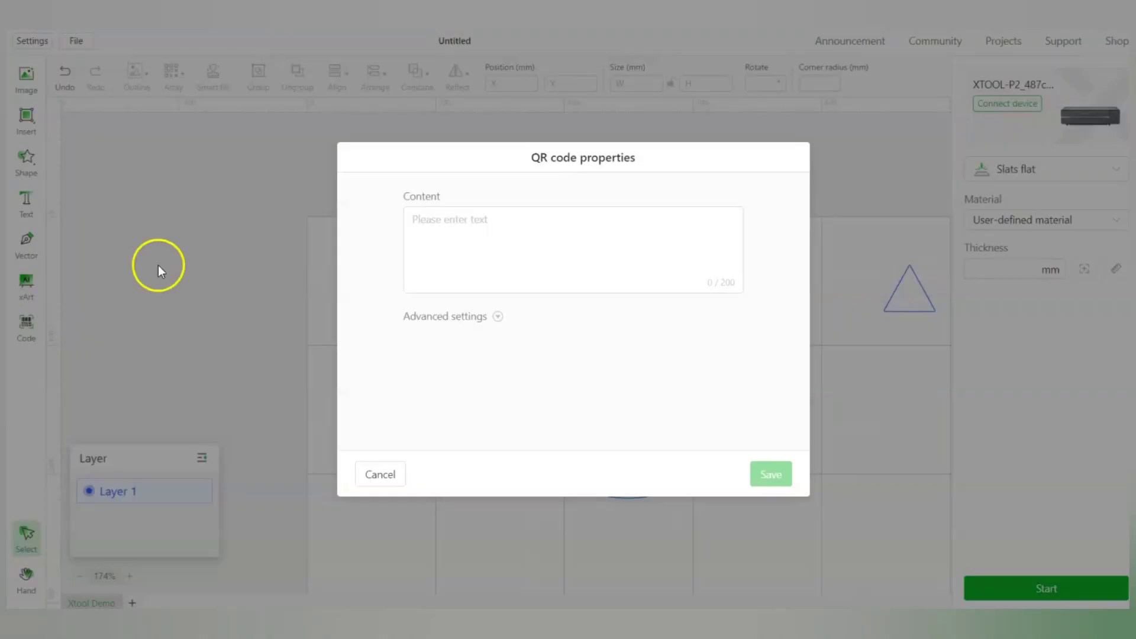
{"action": "left_click", "coordinate": [428, 248]}
{"action": "type", "text": "www"}
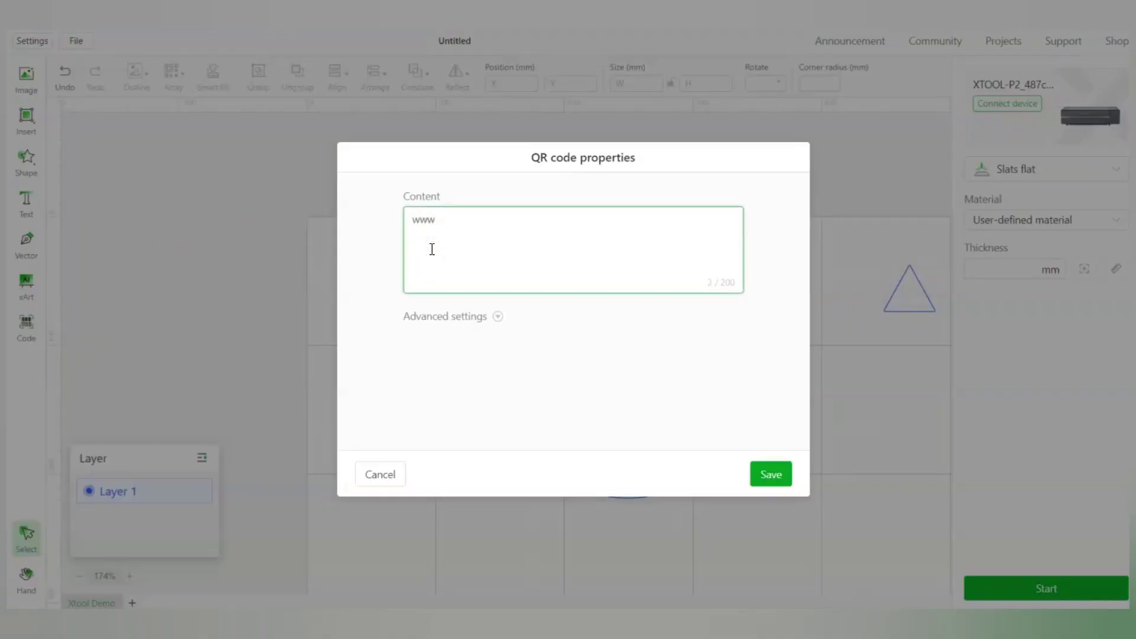
{"action": "type", "text": ".facebook.com/MangroveC"}
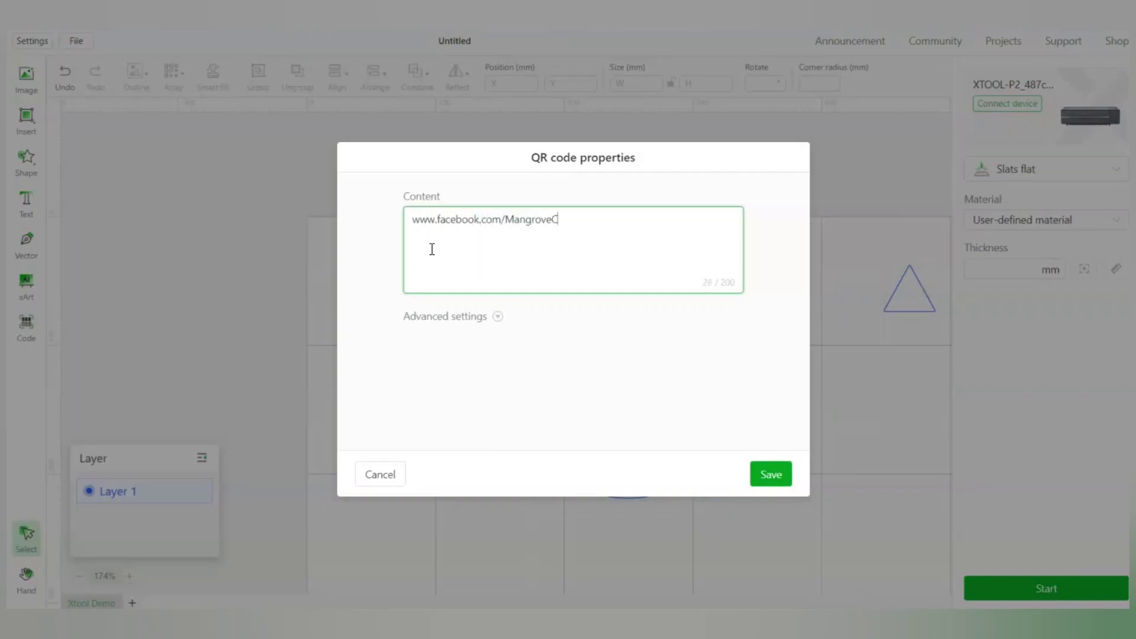
{"action": "type", "text": "ompany"}
{"action": "left_click", "coordinate": [771, 473]}
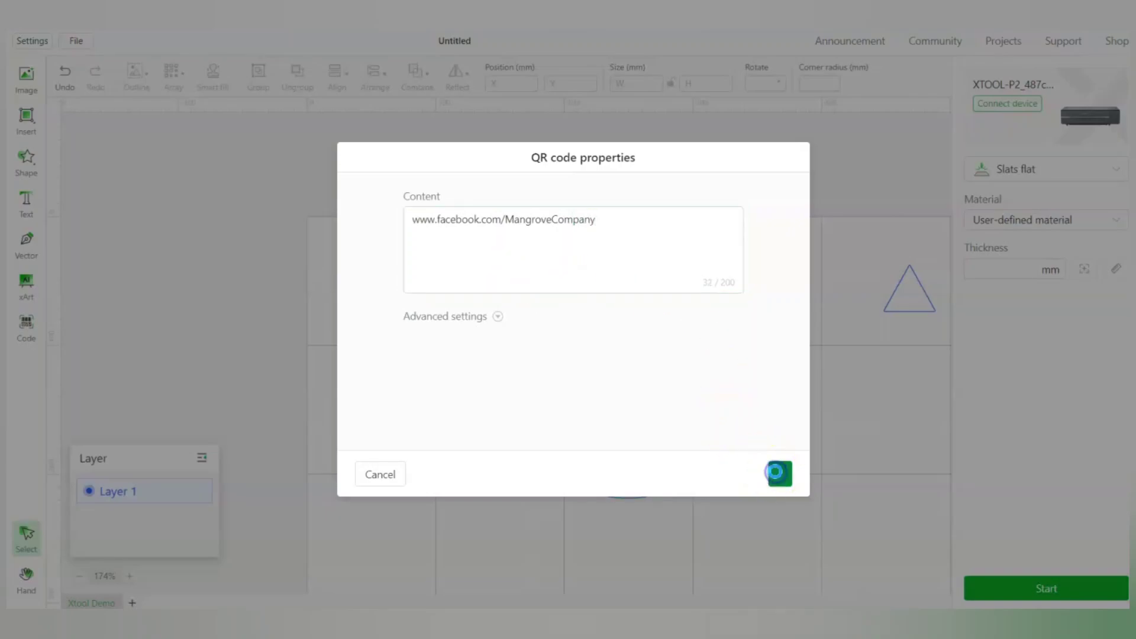
{"action": "left_click_drag", "start_coordinate": [697, 421], "coordinate": [415, 294]}
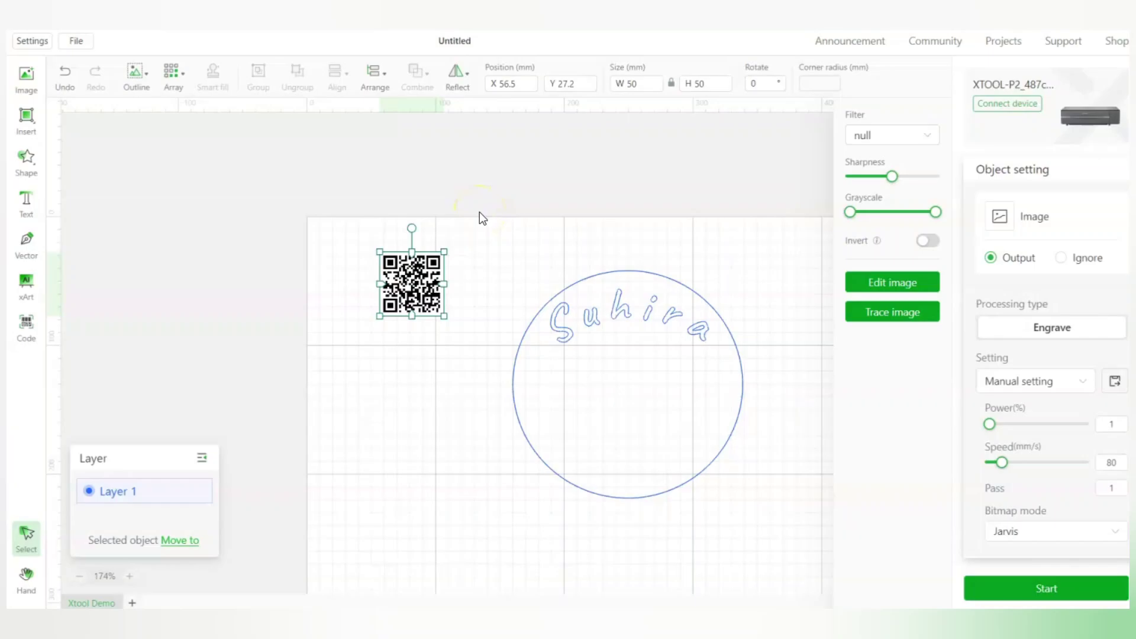
- Create a barcode with the content XtoolP2Demo and place it below the QR code
{"action": "left_click", "coordinate": [25, 322]}
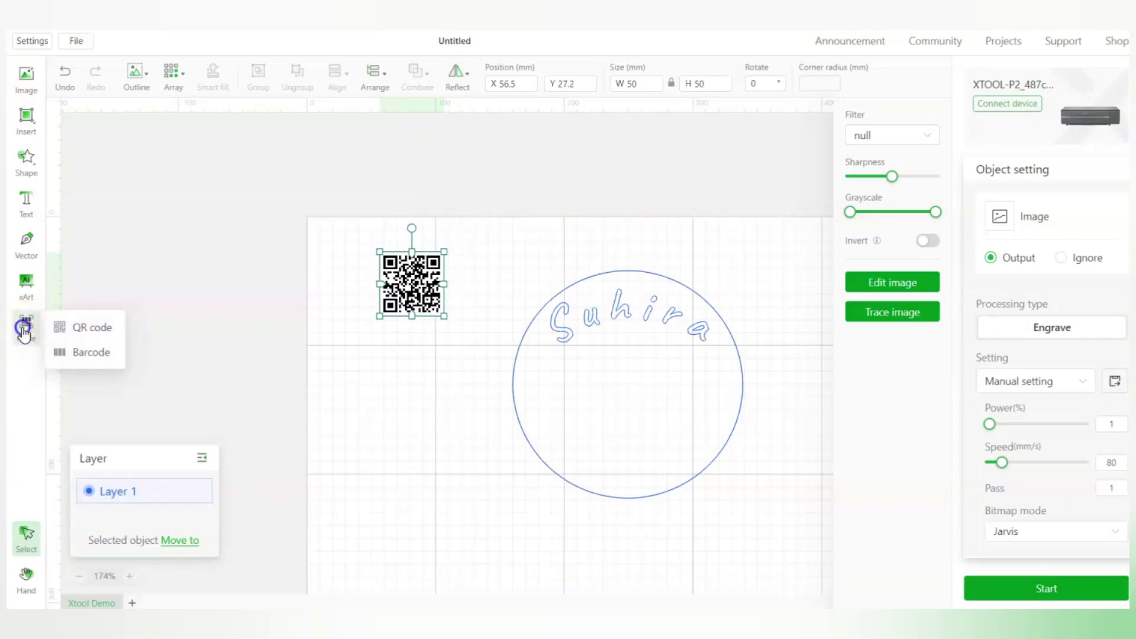
{"action": "left_click", "coordinate": [67, 356]}
{"action": "left_click", "coordinate": [482, 239]}
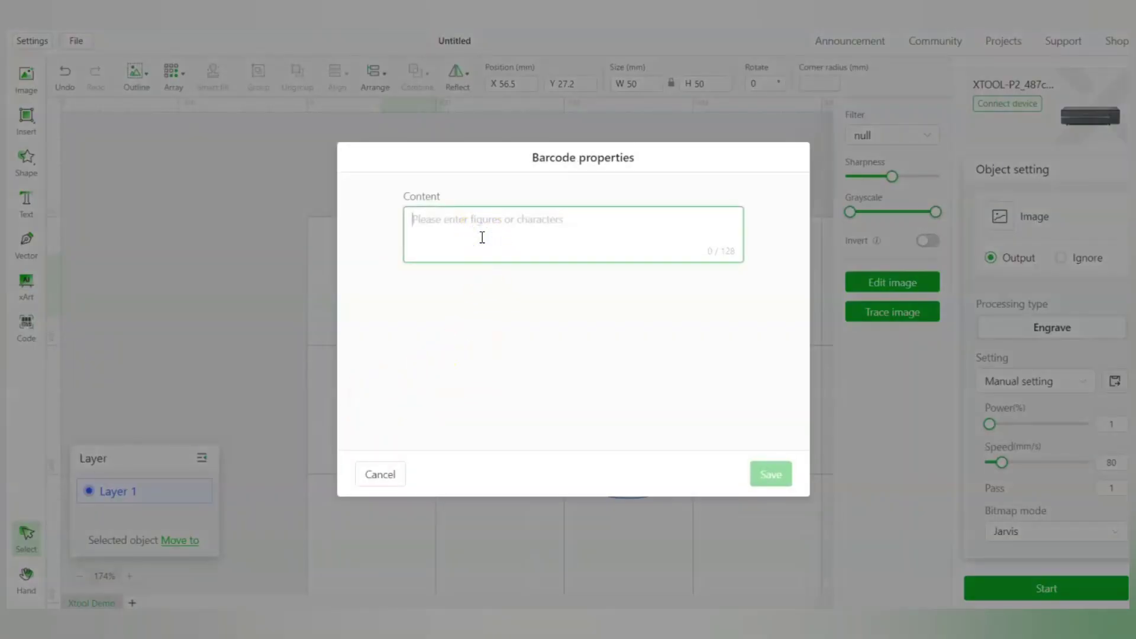
{"action": "type", "text": "XtoolP2Demo"}
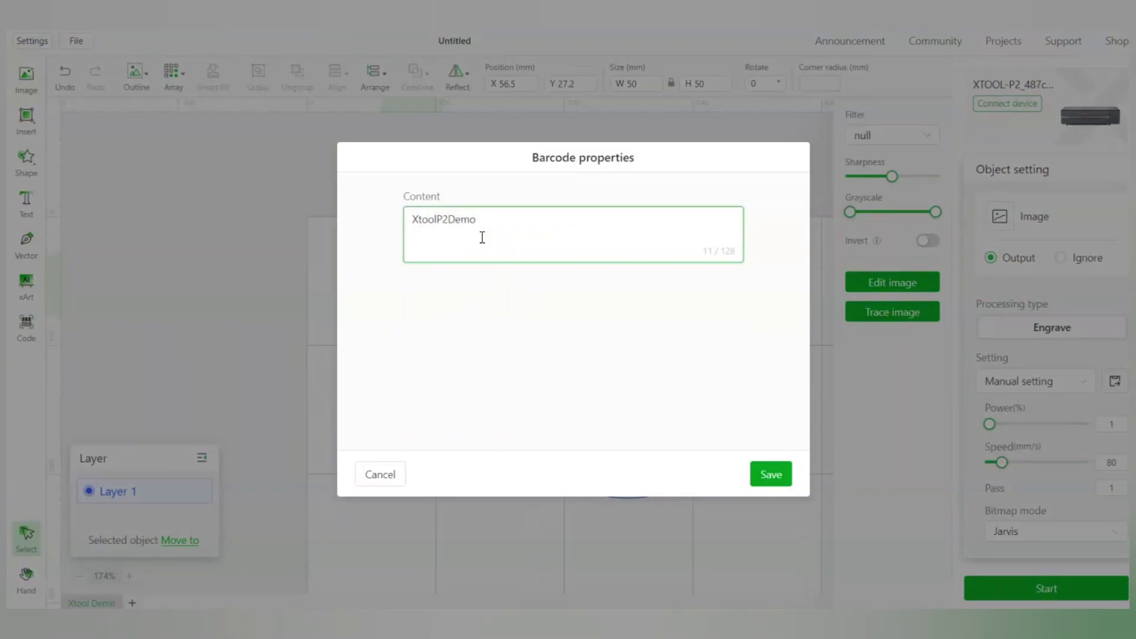
{"action": "left_click", "coordinate": [770, 476]}
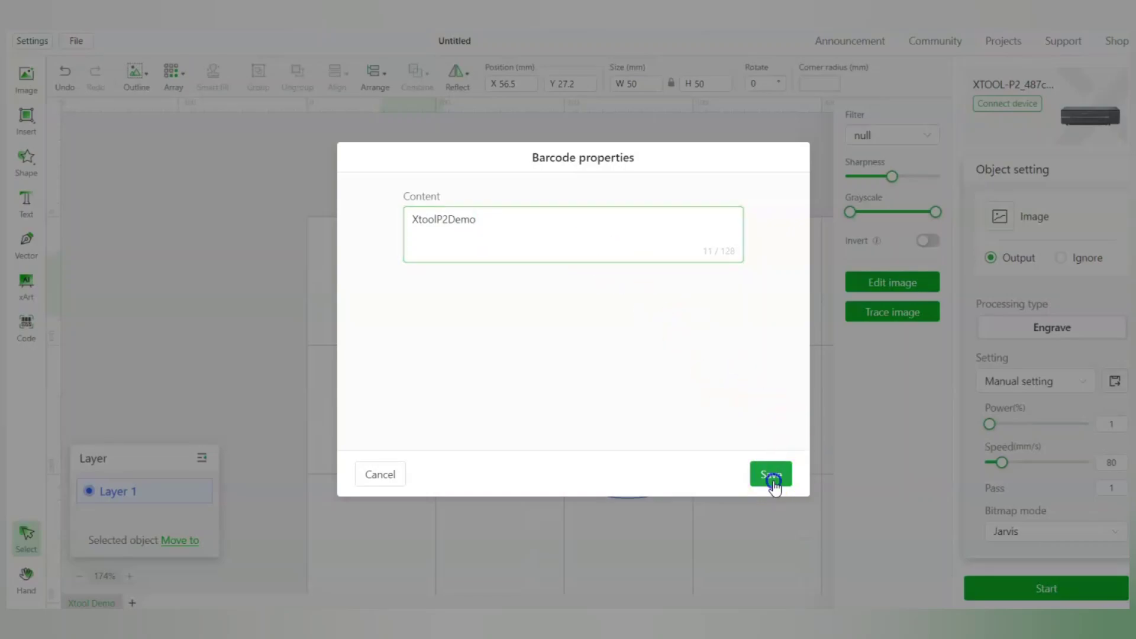
{"action": "left_click", "coordinate": [604, 373]}
{"action": "left_click_drag", "start_coordinate": [638, 397], "coordinate": [430, 371]}
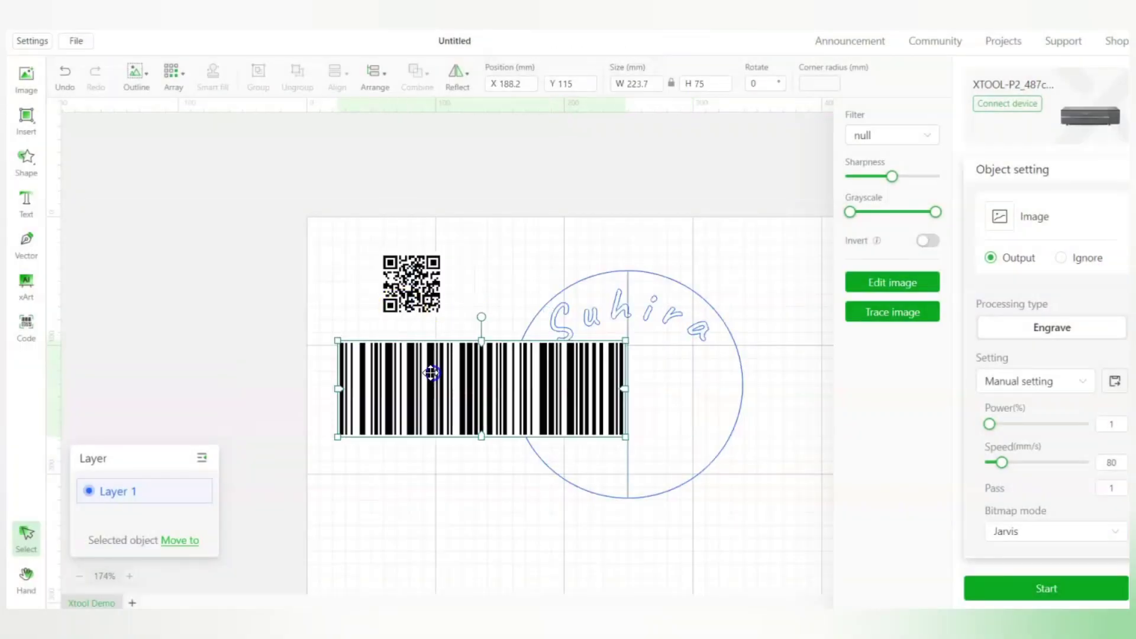
- Move the circle with its text to about X 285.3, Y 68.5 mm and centre the QR code above the barcode
{"action": "left_click_drag", "start_coordinate": [763, 254], "coordinate": [846, 344]}
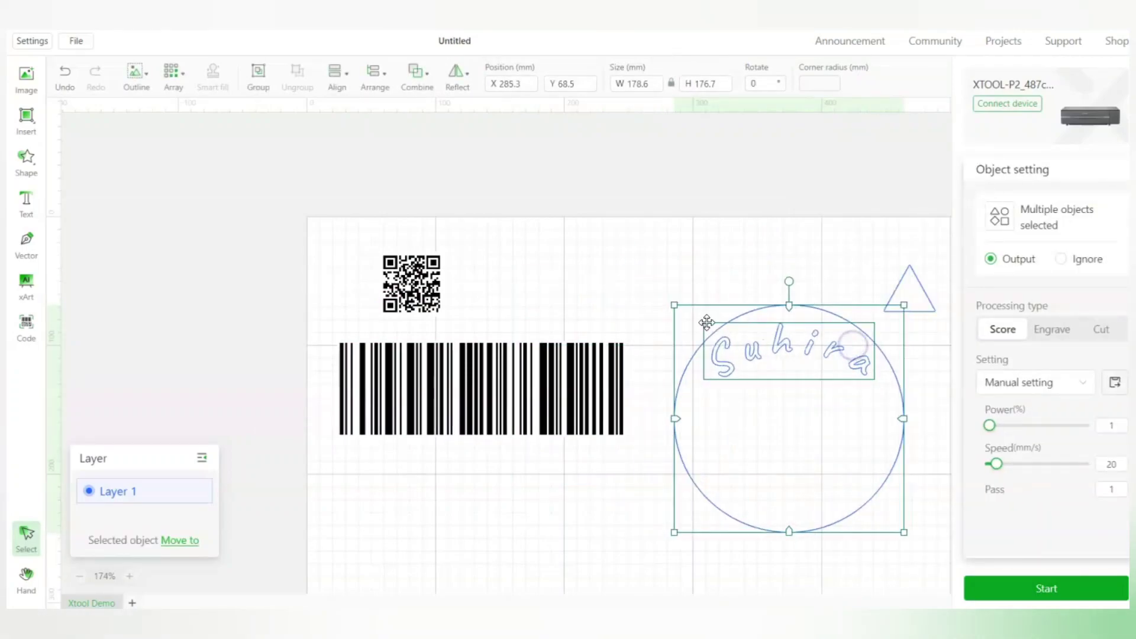
{"action": "left_click_drag", "start_coordinate": [414, 283], "coordinate": [483, 290]}
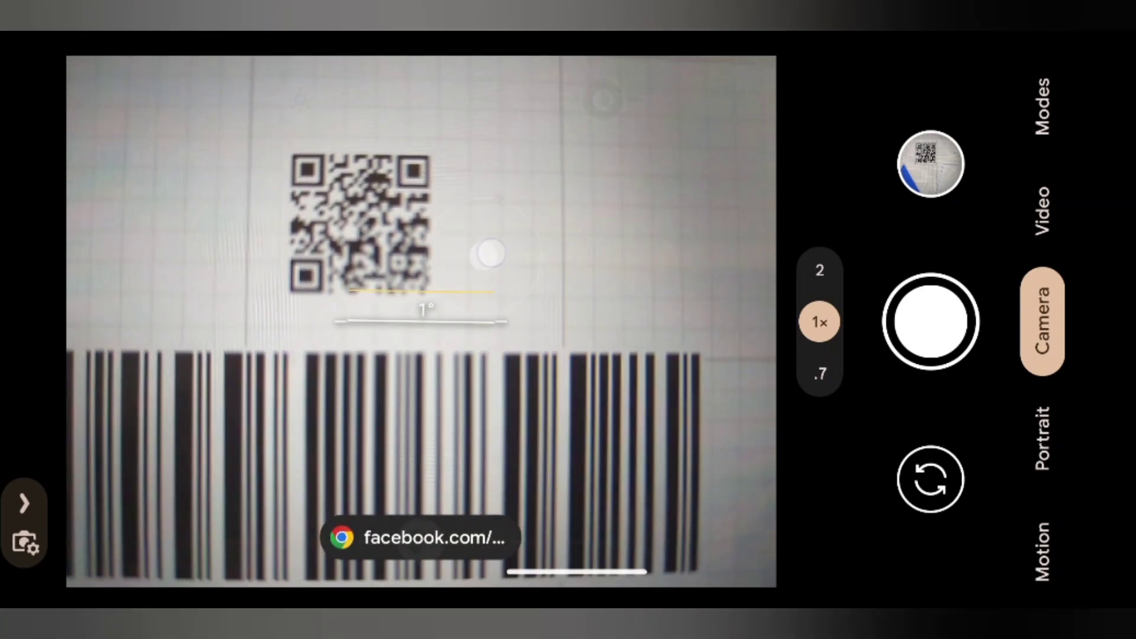
- Switch to the phone's camera, scan the QR code and open its Facebook link to check the page
{"action": "left_click", "coordinate": [489, 253]}
{"action": "left_click", "coordinate": [440, 471]}
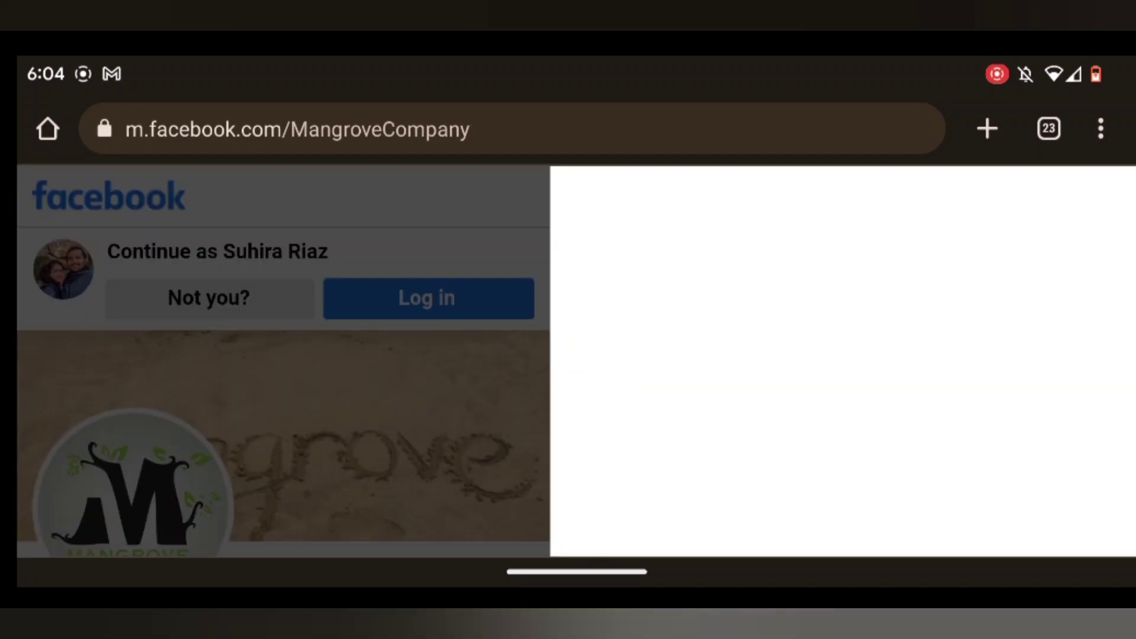
{"action": "left_click_drag", "start_coordinate": [122, 365], "coordinate": [110, 326]}
- Switch to the browser tab with Cognex's Free Barcode Scanner and find its image upload area
{"action": "left_click", "coordinate": [1048, 128]}
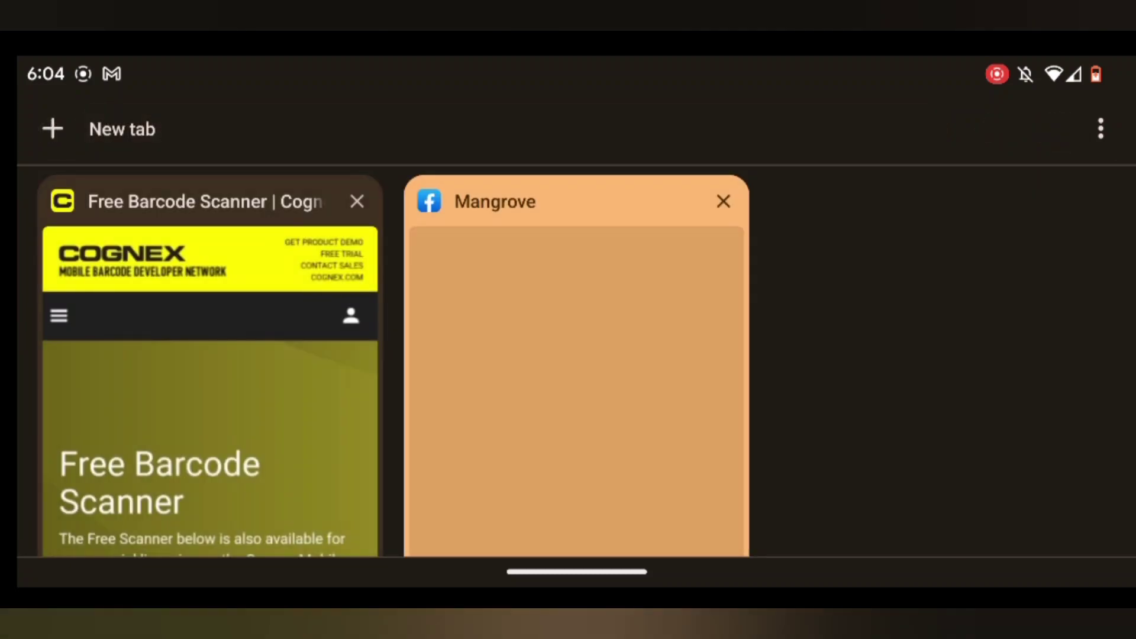
{"action": "left_click", "coordinate": [223, 409]}
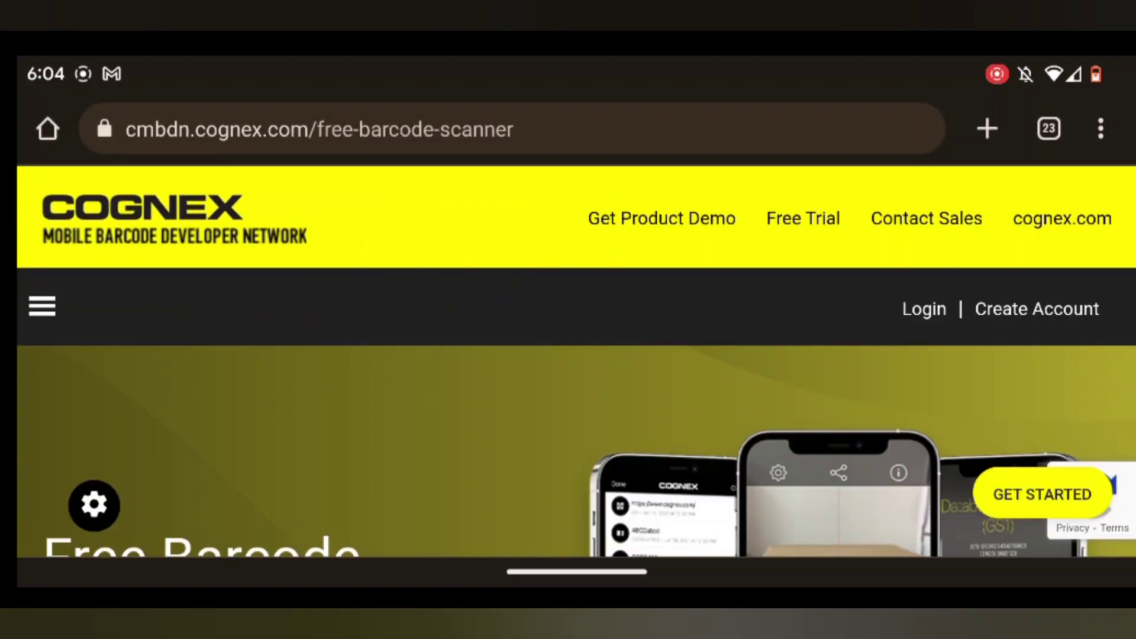
{"action": "scroll", "coordinate": [814, 299], "scroll_direction": "down", "scroll_amount": 10}
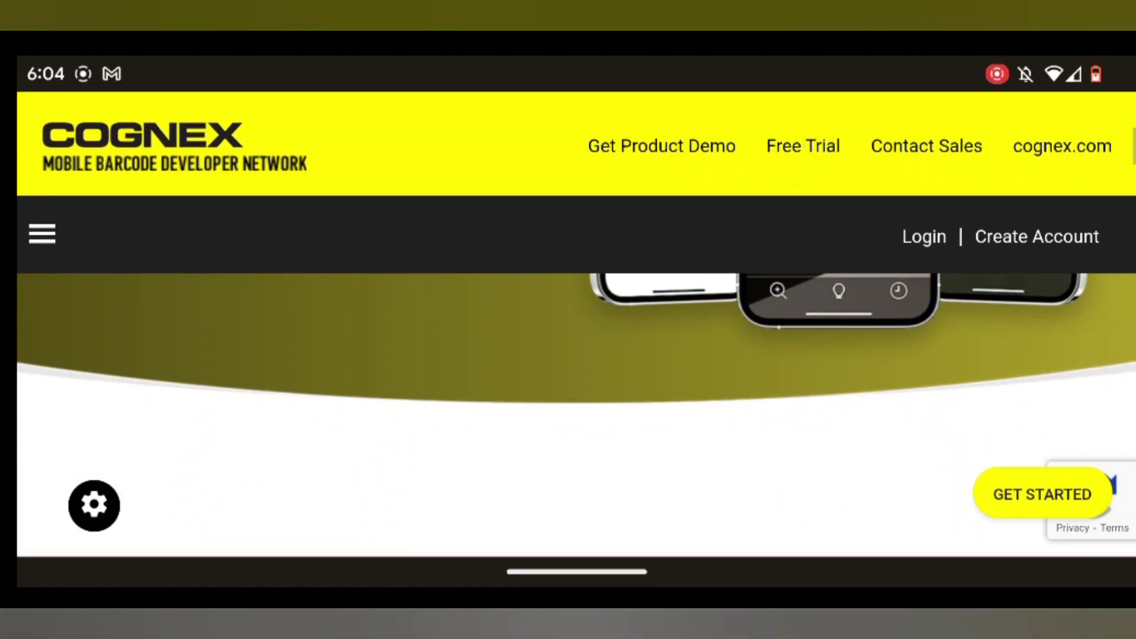
{"action": "scroll", "coordinate": [800, 296], "scroll_direction": "down", "scroll_amount": 10}
{"action": "scroll", "coordinate": [829, 390], "scroll_direction": "up", "scroll_amount": 5}
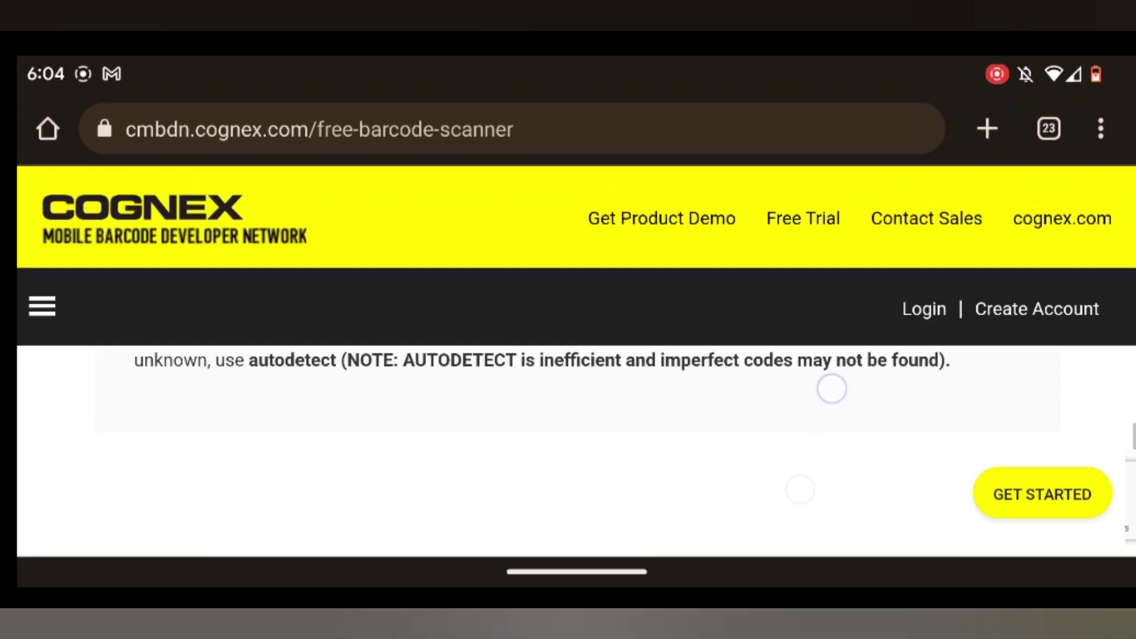
{"action": "scroll", "coordinate": [828, 461], "scroll_direction": "up", "scroll_amount": 5}
- Photograph the barcode with the phone's camera and submit the photo to the barcode scanner
{"action": "left_click", "coordinate": [840, 438]}
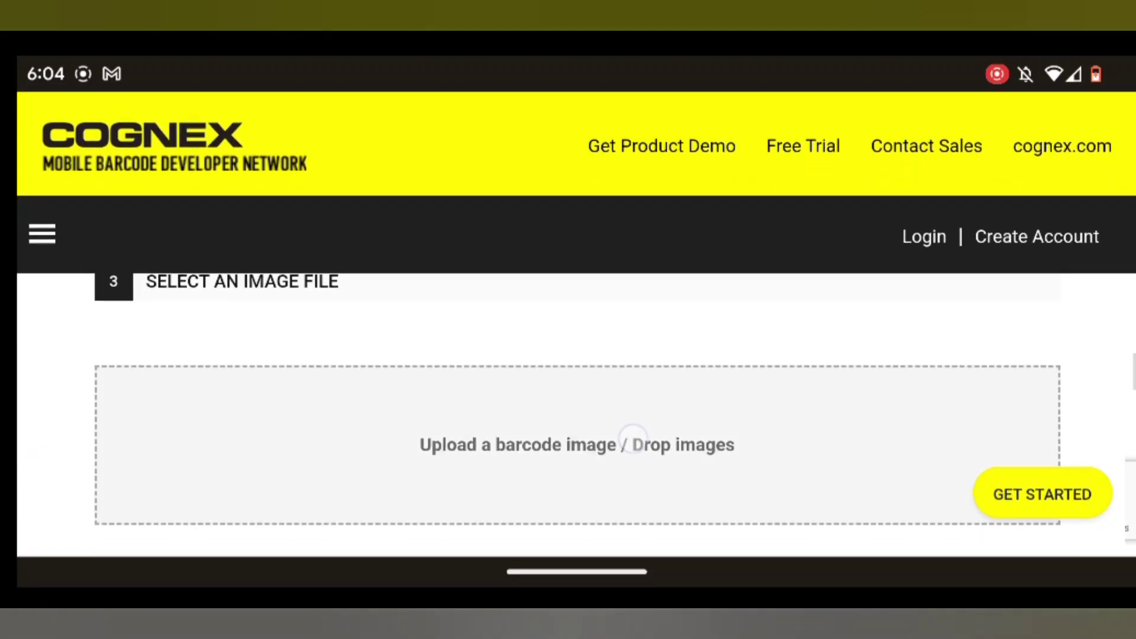
{"action": "left_click", "coordinate": [89, 236]}
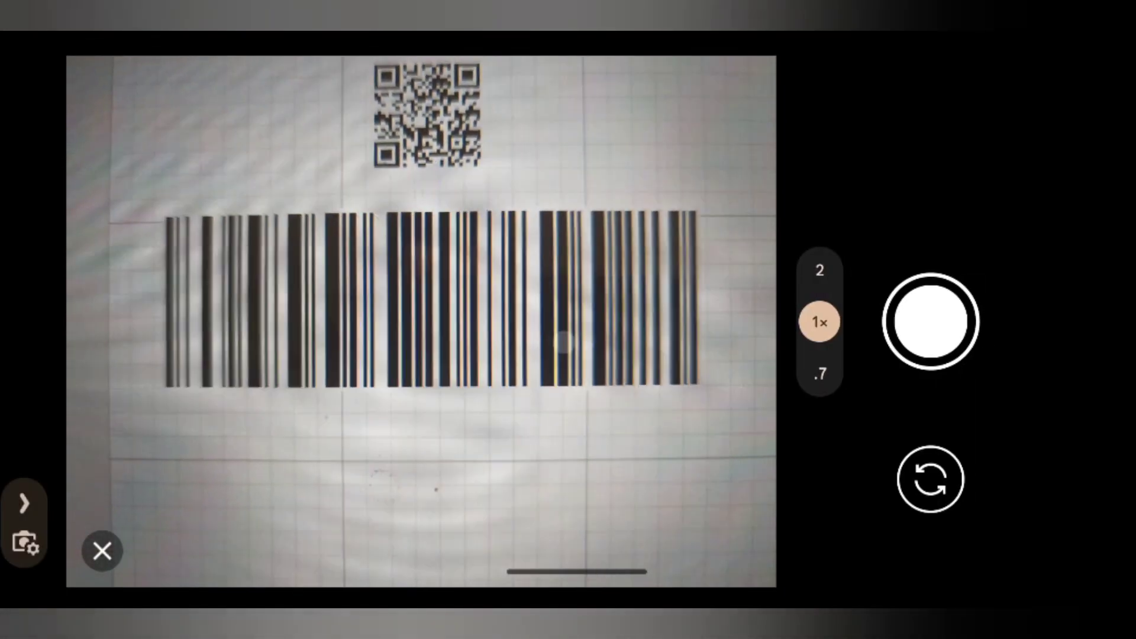
{"action": "left_click", "coordinate": [563, 342]}
{"action": "left_click", "coordinate": [920, 334]}
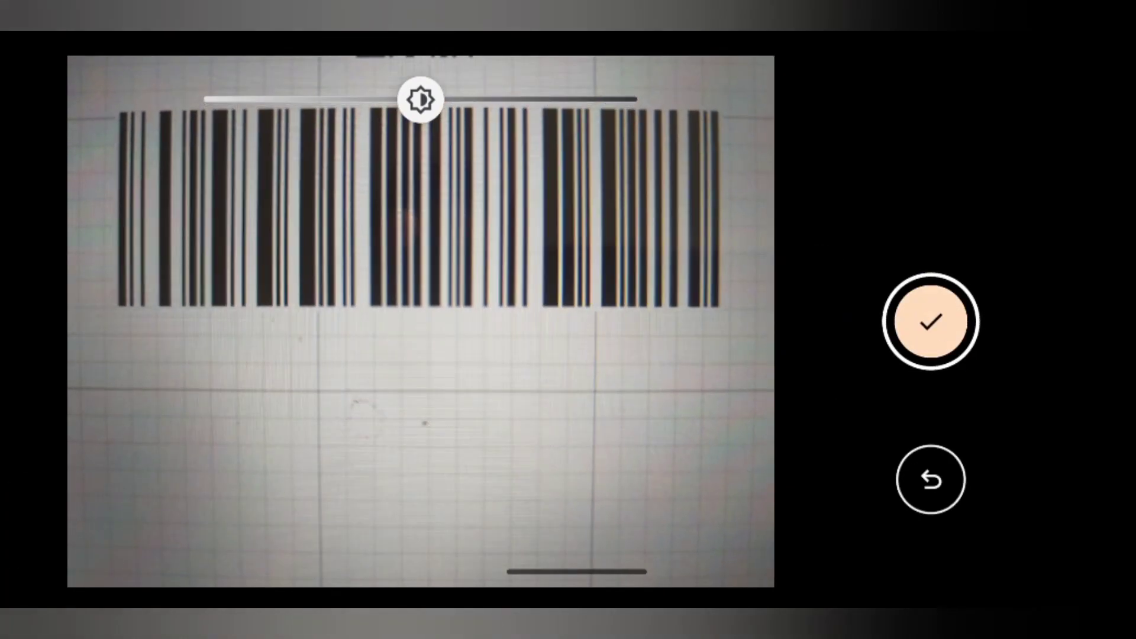
{"action": "left_click", "coordinate": [930, 321]}
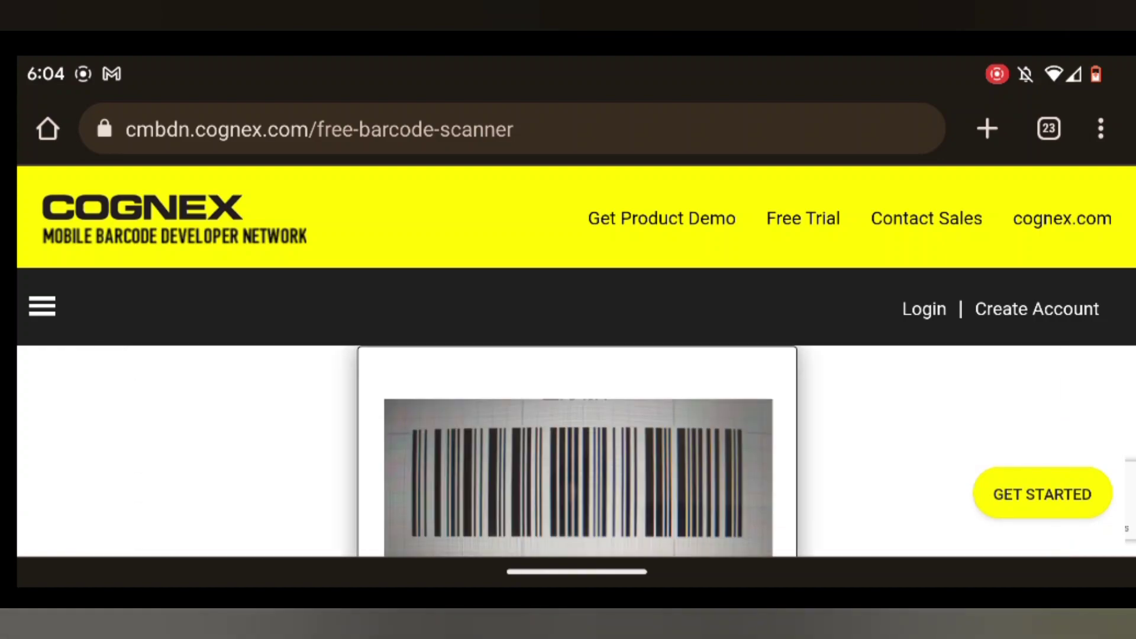
- Check the scan result below the uploaded barcode photo, including its symbology and decoded content
{"action": "left_click_drag", "start_coordinate": [856, 426], "coordinate": [945, 300]}
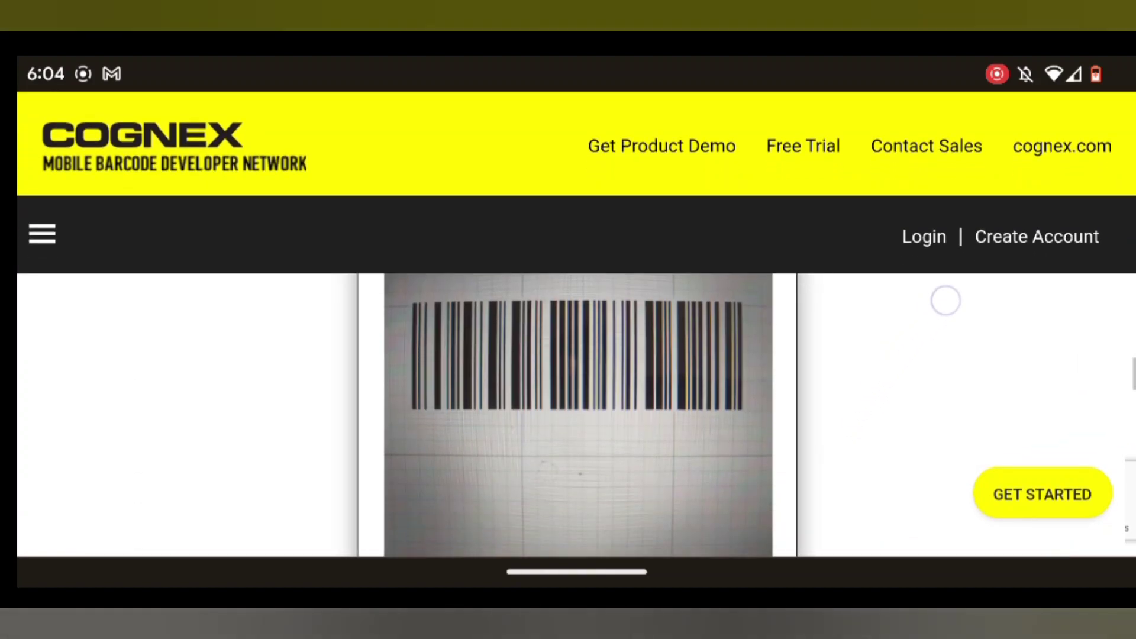
{"action": "left_click_drag", "start_coordinate": [941, 461], "coordinate": [941, 340]}
{"action": "left_click_drag", "start_coordinate": [966, 391], "coordinate": [936, 337]}
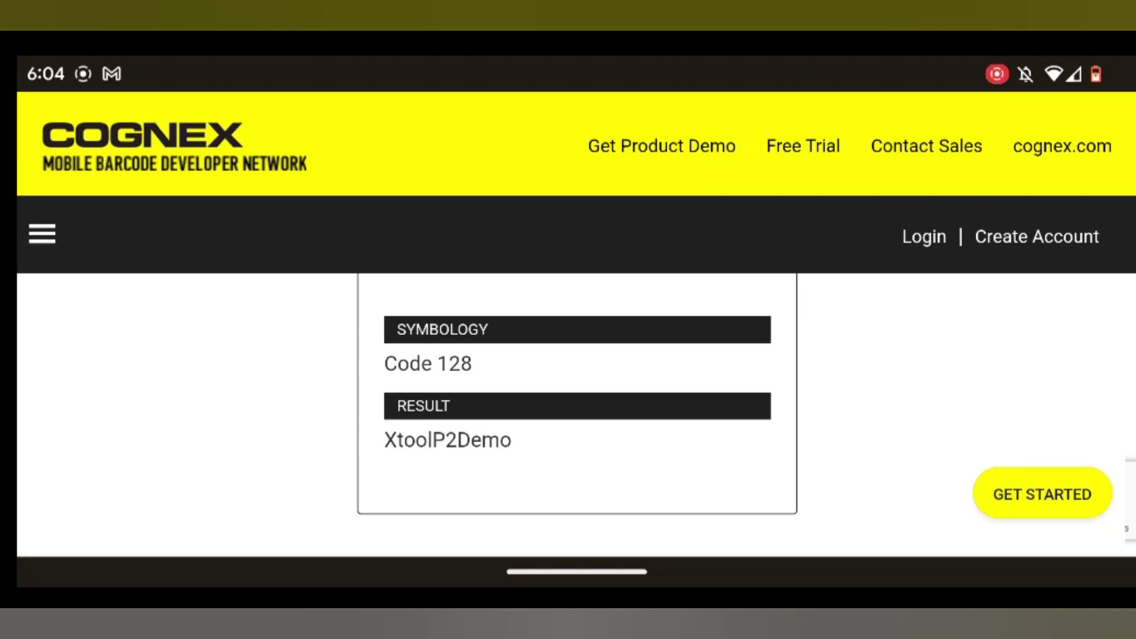
{"action": "left_click_drag", "start_coordinate": [873, 417], "coordinate": [852, 489]}
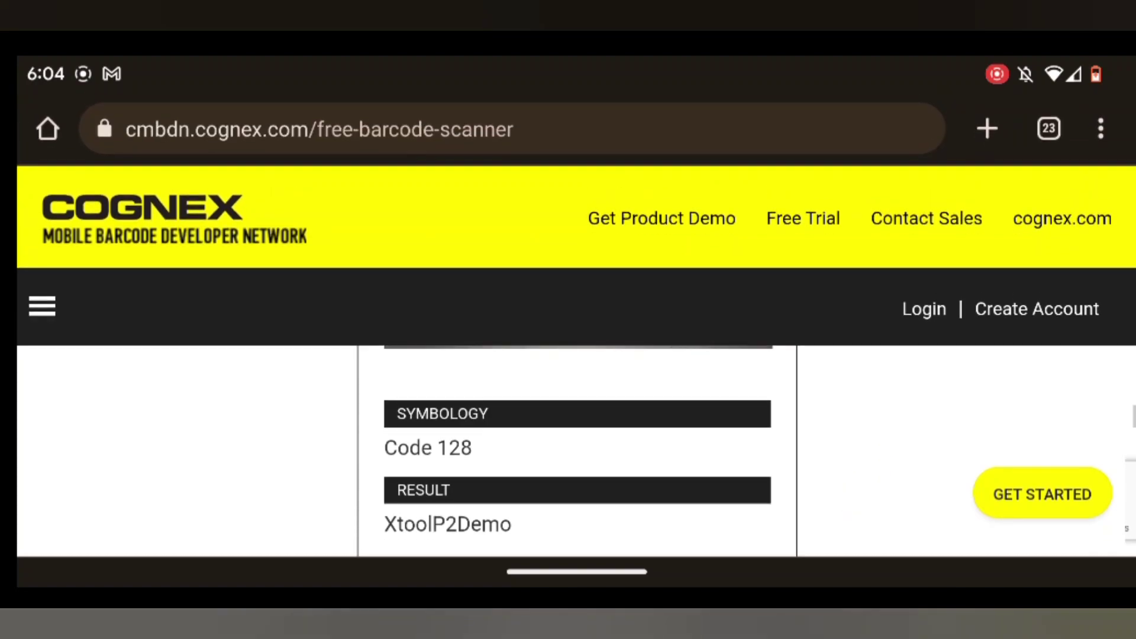
{"action": "left_click_drag", "start_coordinate": [840, 426], "coordinate": [861, 506]}
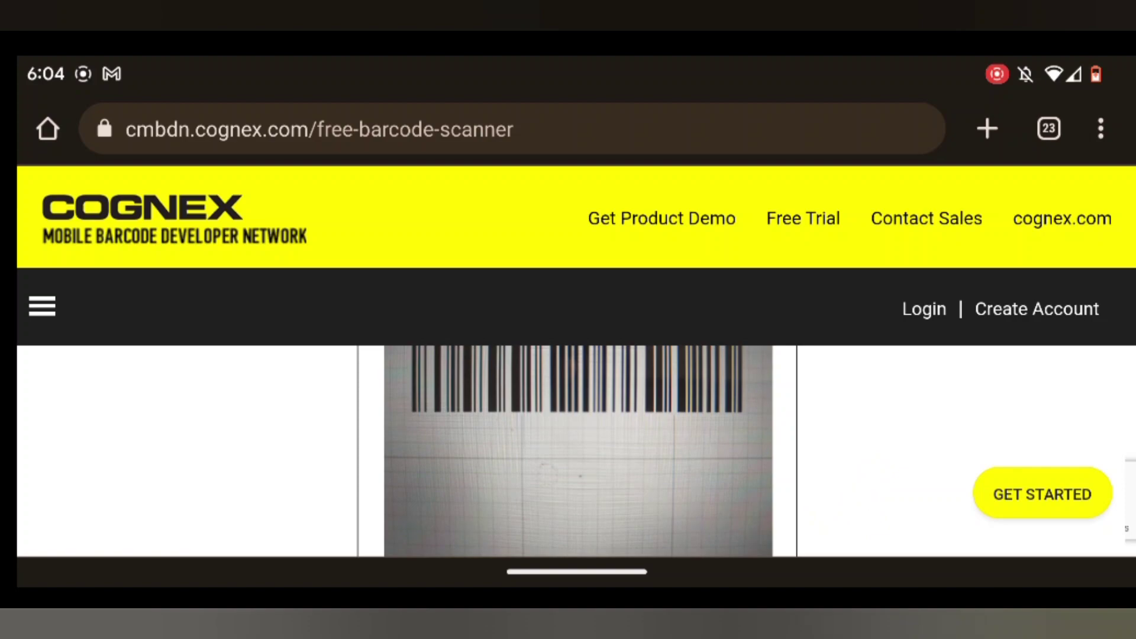
{"action": "left_click_drag", "start_coordinate": [882, 429], "coordinate": [871, 532]}
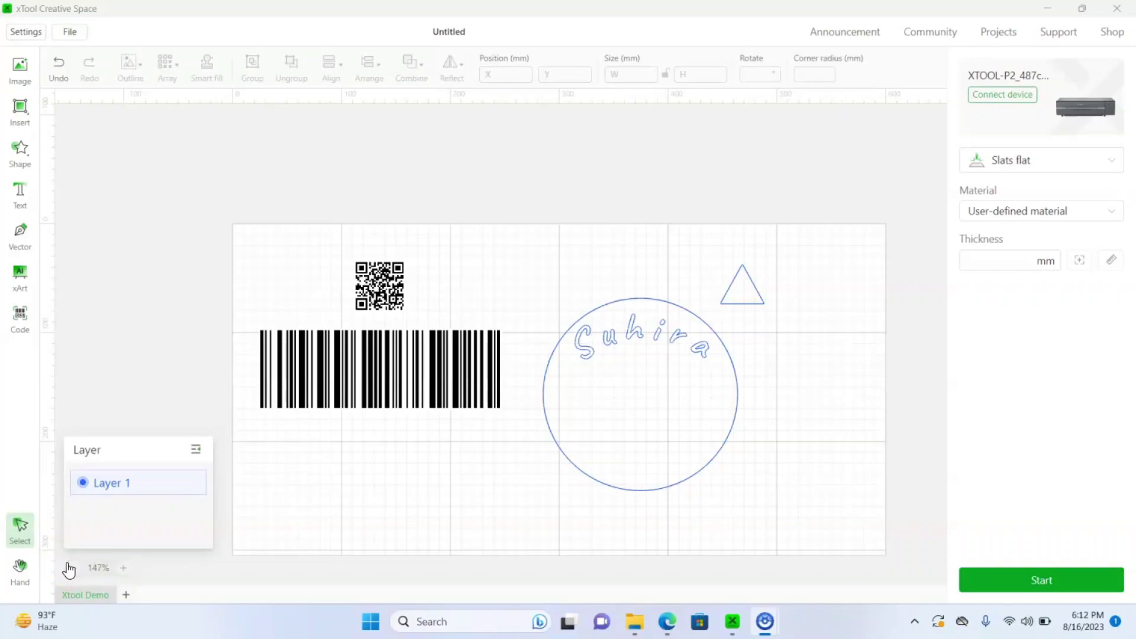
- Import the arrow PNG from Downloads scaled to fit the canvas, and move it to about X -29.9, Y -67.2 mm
{"action": "left_click", "coordinate": [22, 73]}
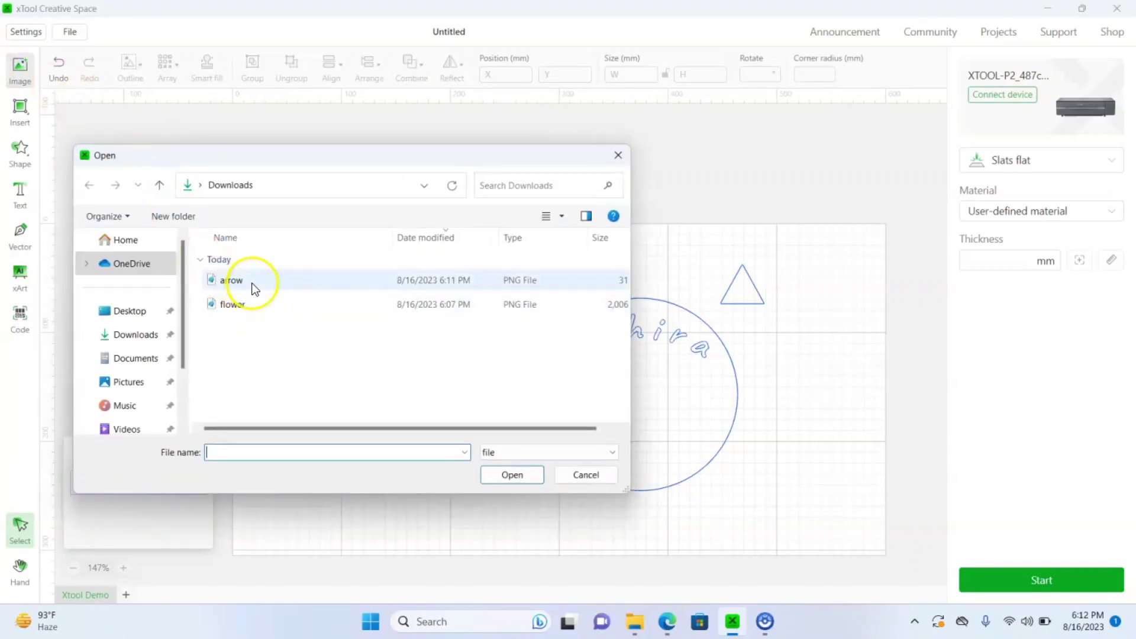
{"action": "left_click", "coordinate": [251, 283]}
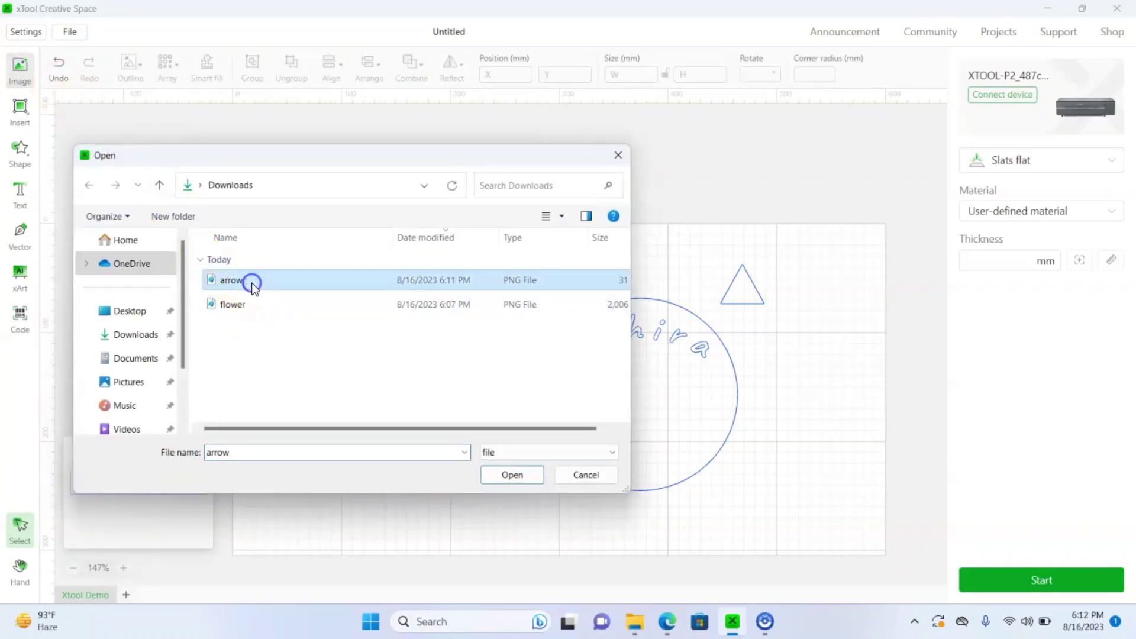
{"action": "left_click", "coordinate": [510, 474]}
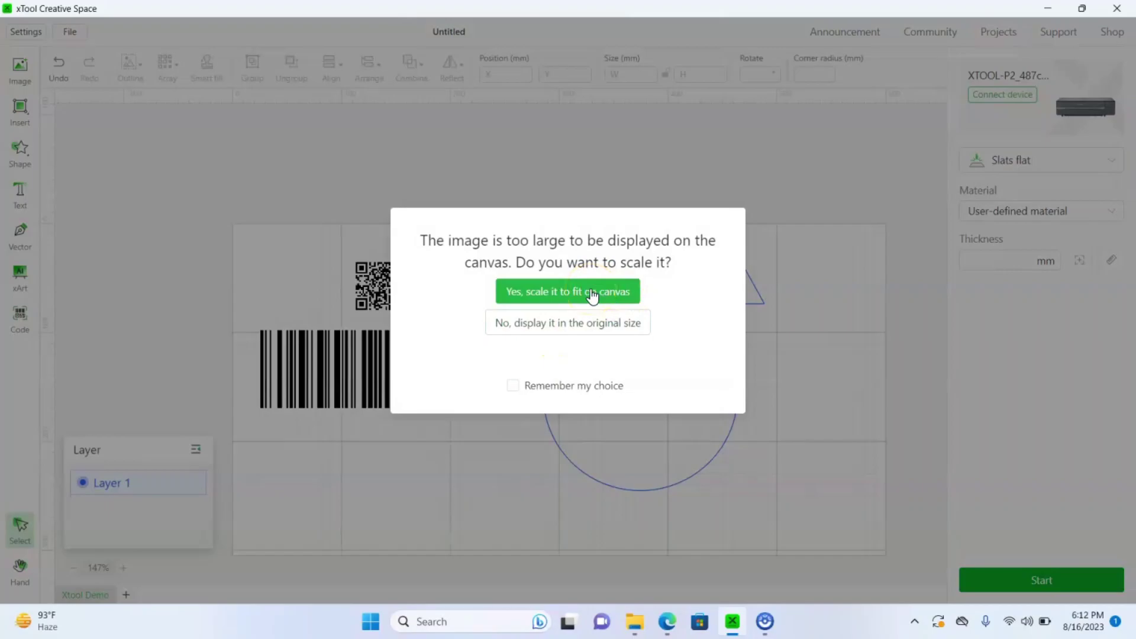
{"action": "left_click", "coordinate": [591, 295]}
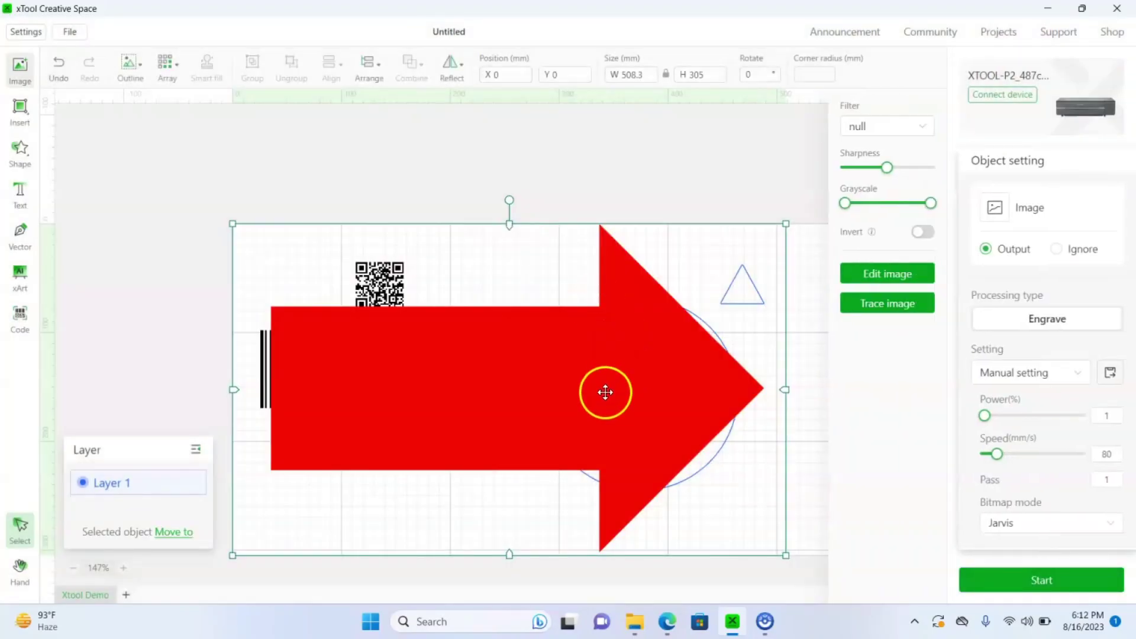
{"action": "left_click_drag", "start_coordinate": [604, 390], "coordinate": [590, 341]}
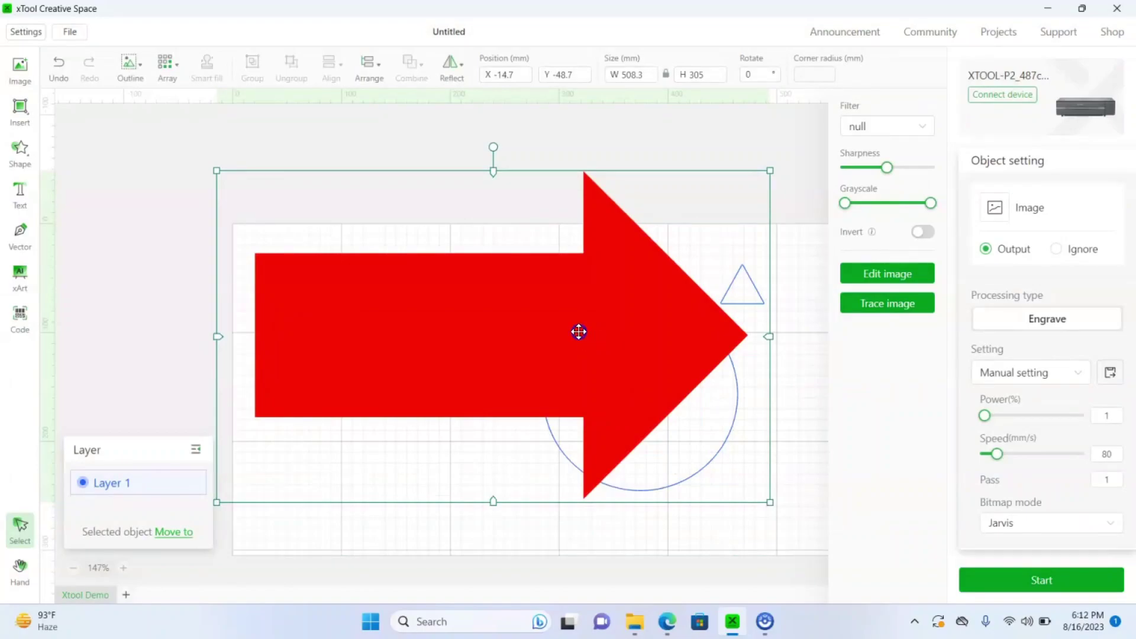
{"action": "left_click_drag", "start_coordinate": [578, 332], "coordinate": [572, 321]}
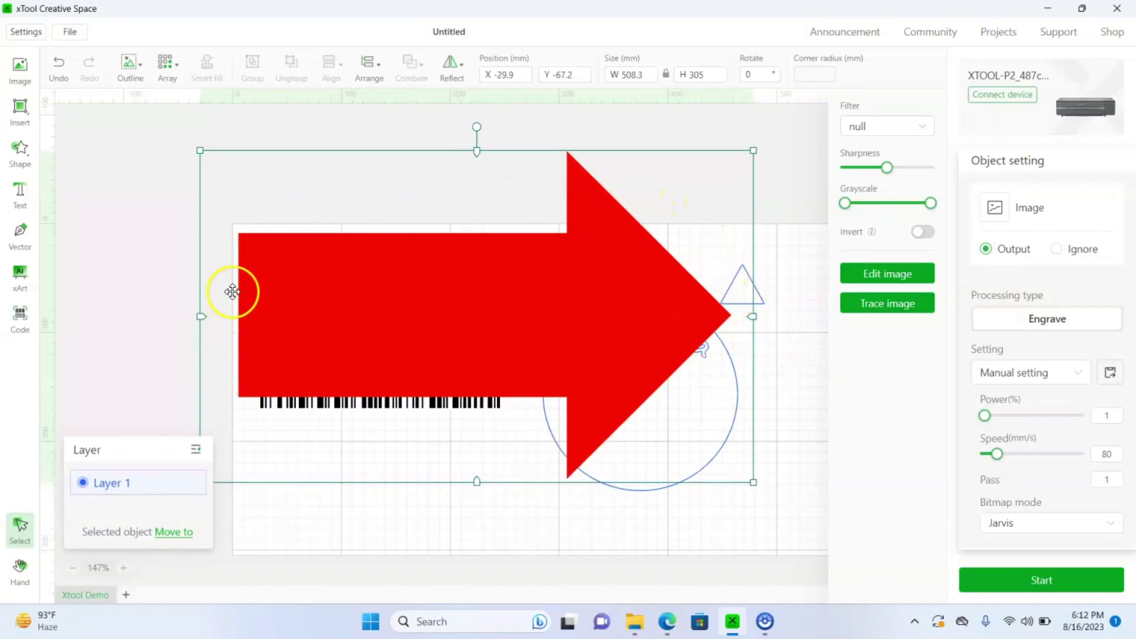
- Trace the arrow image with fuzziness threshold 100, denoising 50 and smoothness 0.8, and move the traced outline to about X 375.4, Y 145.2 mm
{"action": "left_click", "coordinate": [916, 303]}
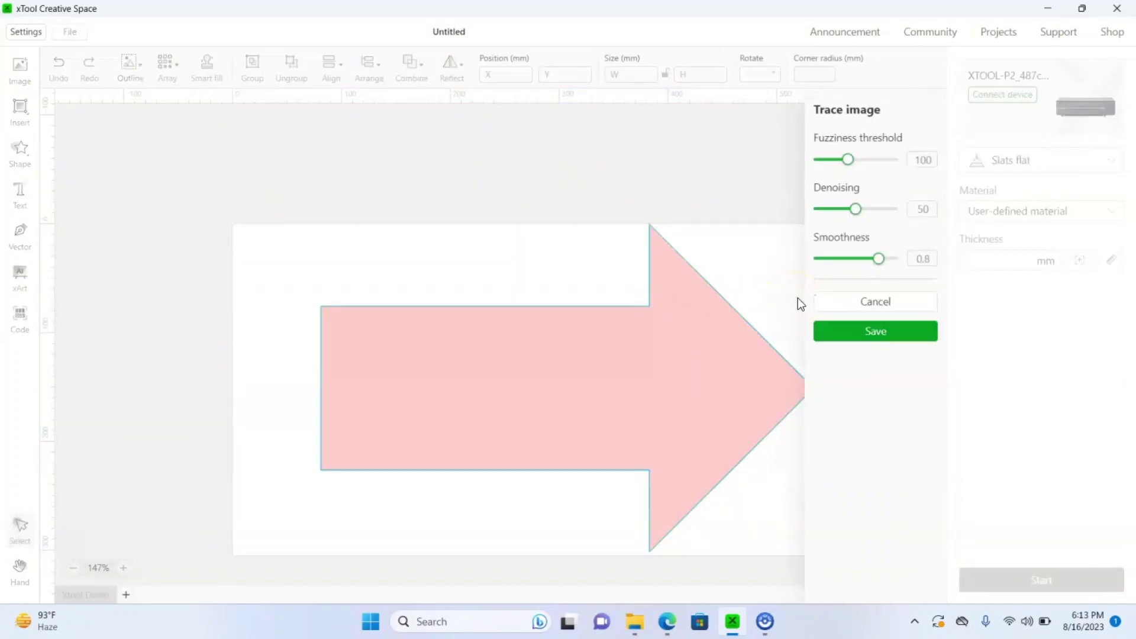
{"action": "left_click", "coordinate": [888, 336]}
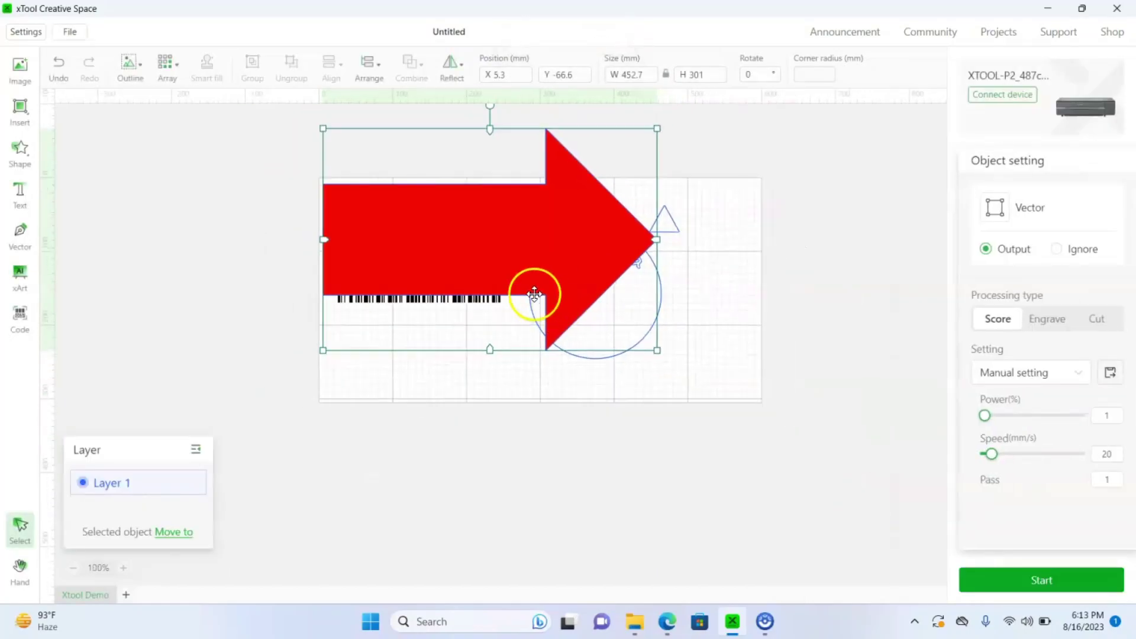
{"action": "mouse_move", "coordinate": [532, 296]}
{"action": "left_mouse_down"}
{"action": "mouse_move", "coordinate": [588, 383]}
{"action": "mouse_move", "coordinate": [803, 451]}
{"action": "left_mouse_up"}
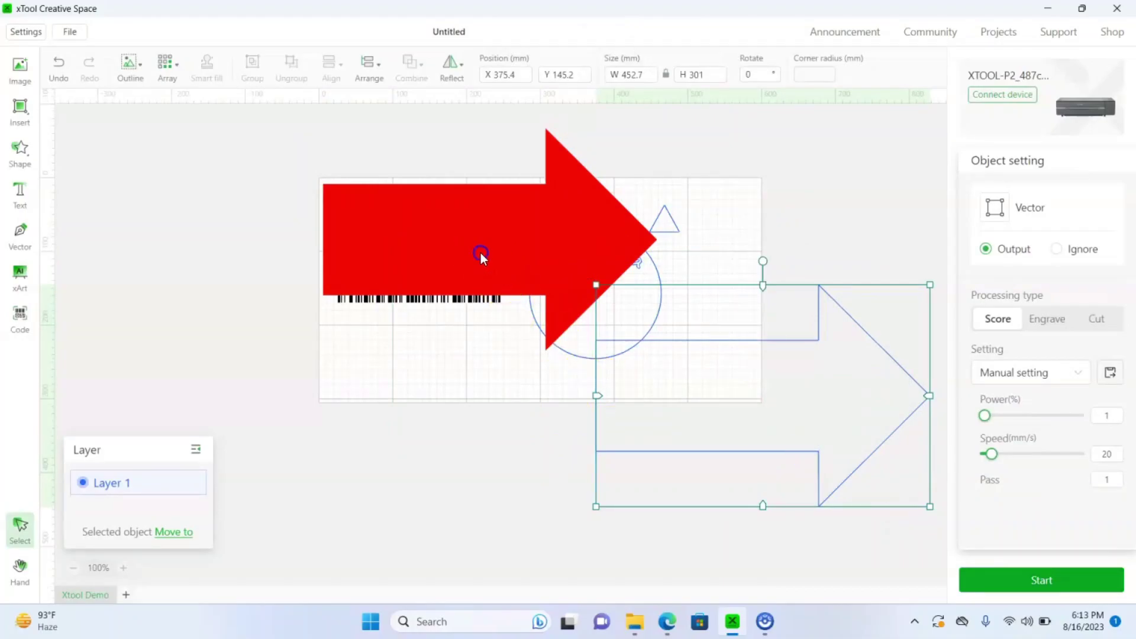
- Separate the arrows, moving the red image to about X 606.7, Y -13.2 mm and the traced outline to about X 109.1, Y 268.6 mm
{"action": "left_click_drag", "start_coordinate": [481, 254], "coordinate": [277, 306]}
{"action": "scroll", "coordinate": [277, 307], "scroll_direction": "down", "scroll_amount": 5}
{"action": "scroll", "coordinate": [277, 306], "scroll_direction": "right", "scroll_amount": 5}
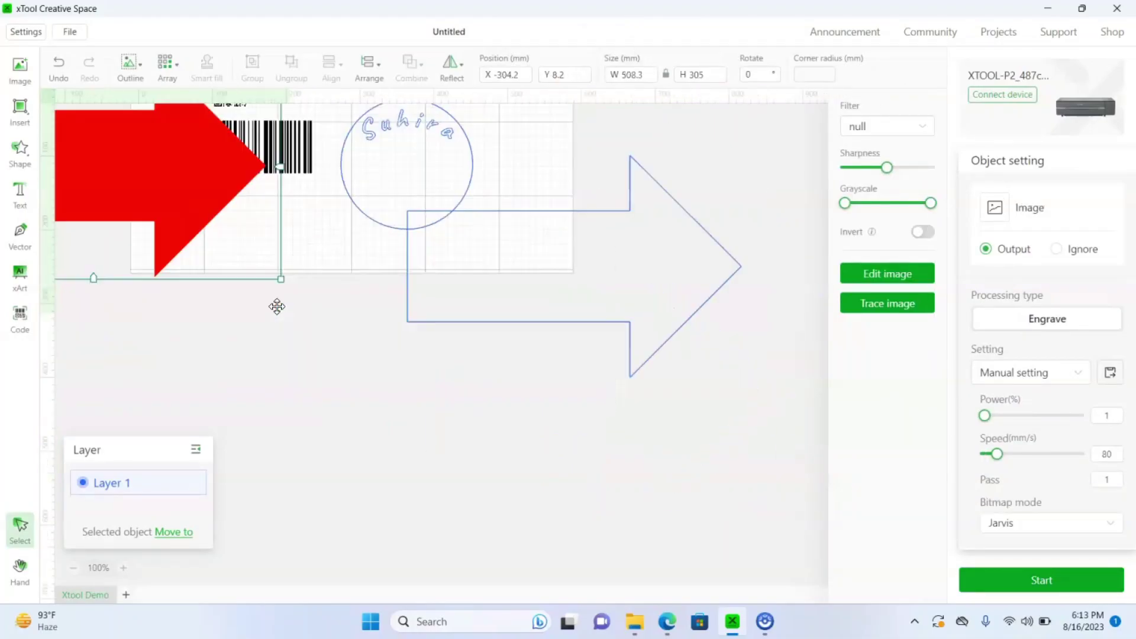
{"action": "left_click_drag", "start_coordinate": [523, 247], "coordinate": [418, 365]}
{"action": "scroll", "coordinate": [441, 350], "scroll_direction": "down", "scroll_amount": 1}
{"action": "scroll", "coordinate": [441, 350], "scroll_direction": "down", "scroll_amount": 2}
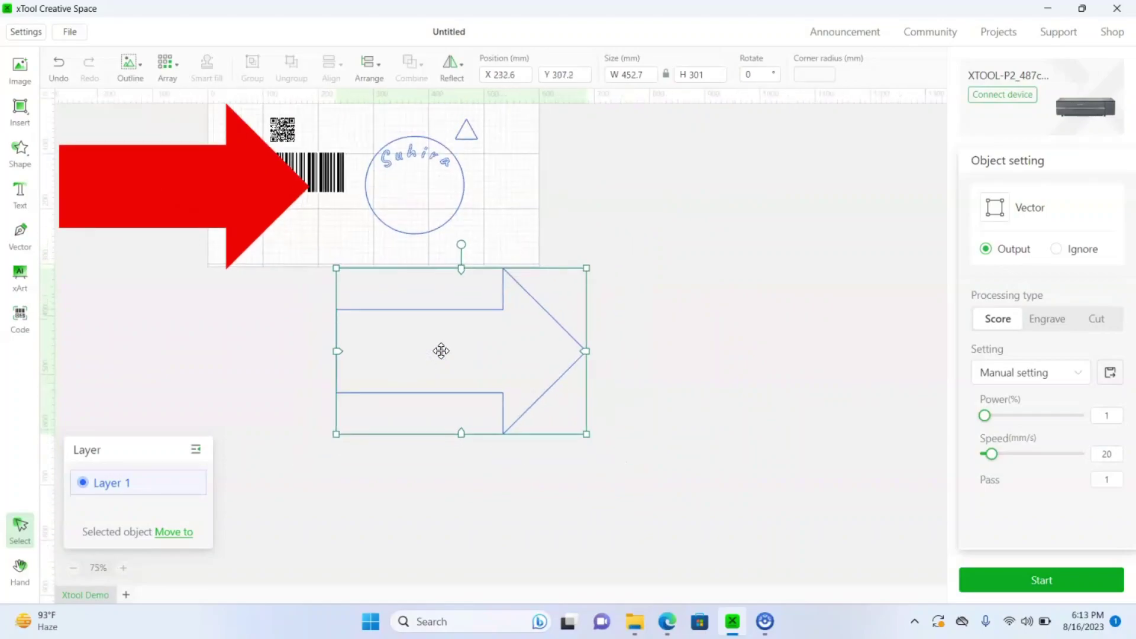
{"action": "scroll", "coordinate": [440, 350], "scroll_direction": "up", "scroll_amount": 2}
{"action": "left_click", "coordinate": [292, 310]}
{"action": "left_click_drag", "start_coordinate": [241, 294], "coordinate": [753, 284]}
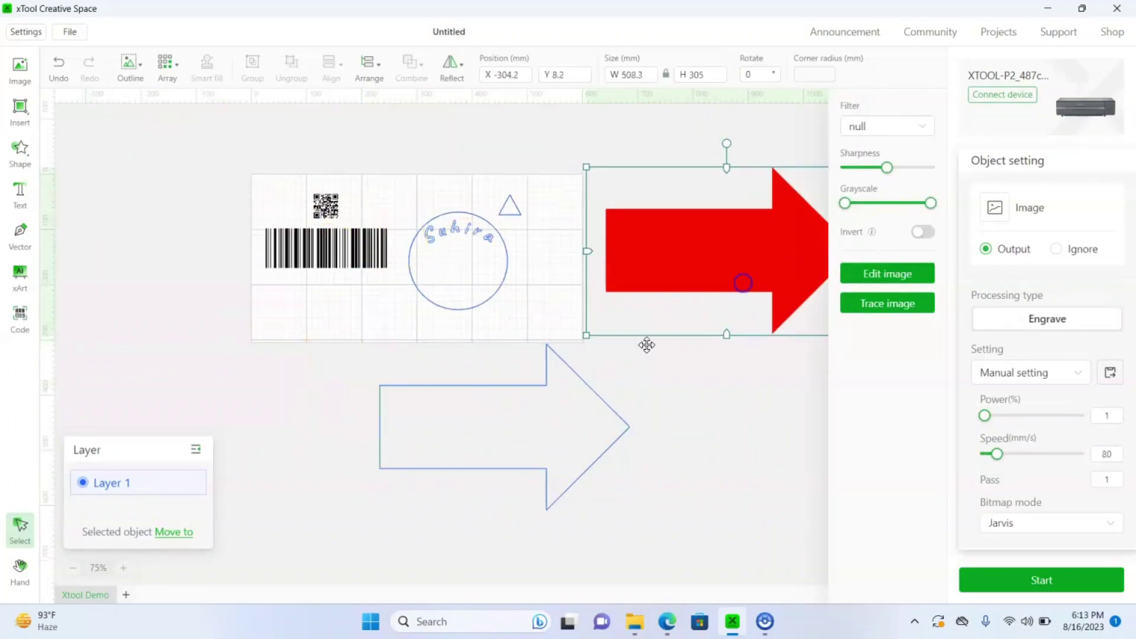
{"action": "left_click_drag", "start_coordinate": [497, 459], "coordinate": [428, 440]}
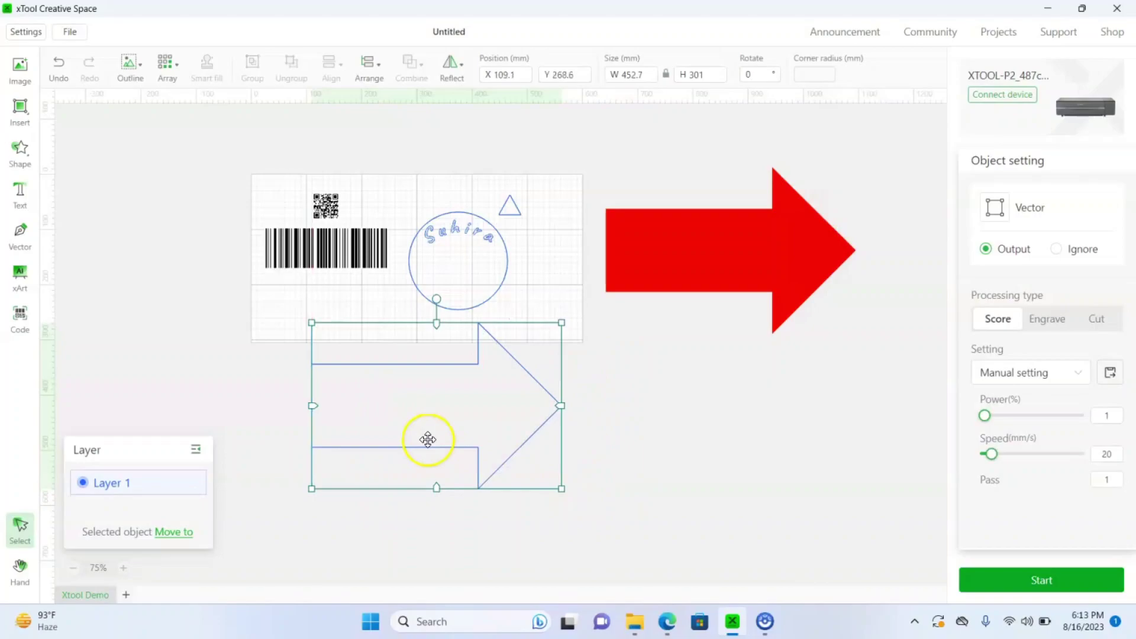
- Delete the red arrow image and move the traced outline to about X 552.8, Y 11.4 mm
{"action": "left_click", "coordinate": [745, 260]}
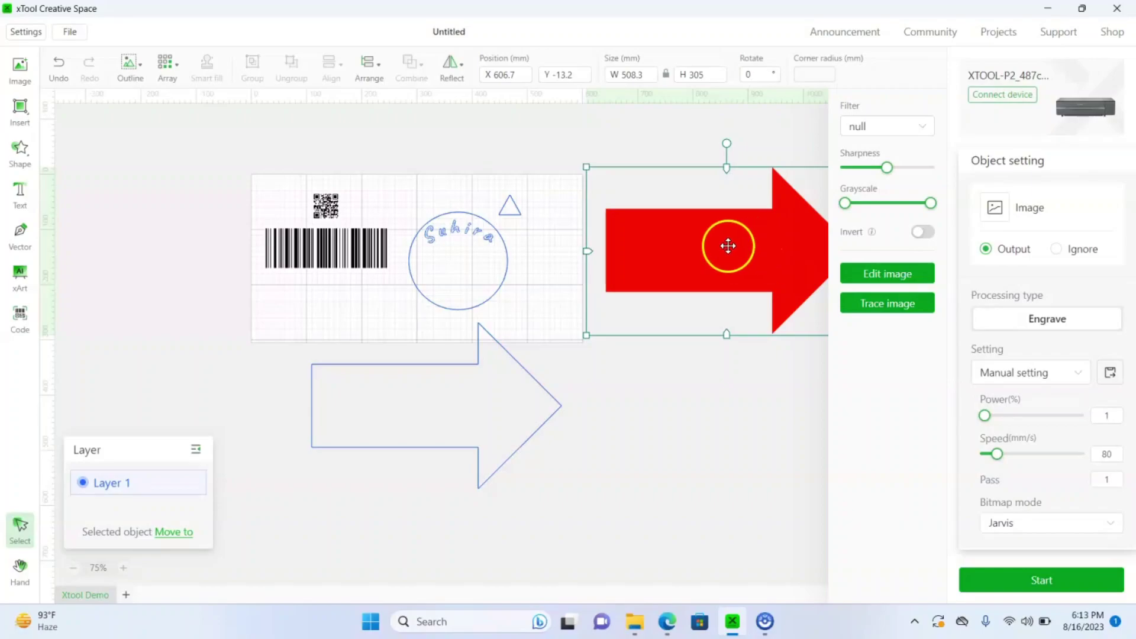
{"action": "key", "text": "Delete"}
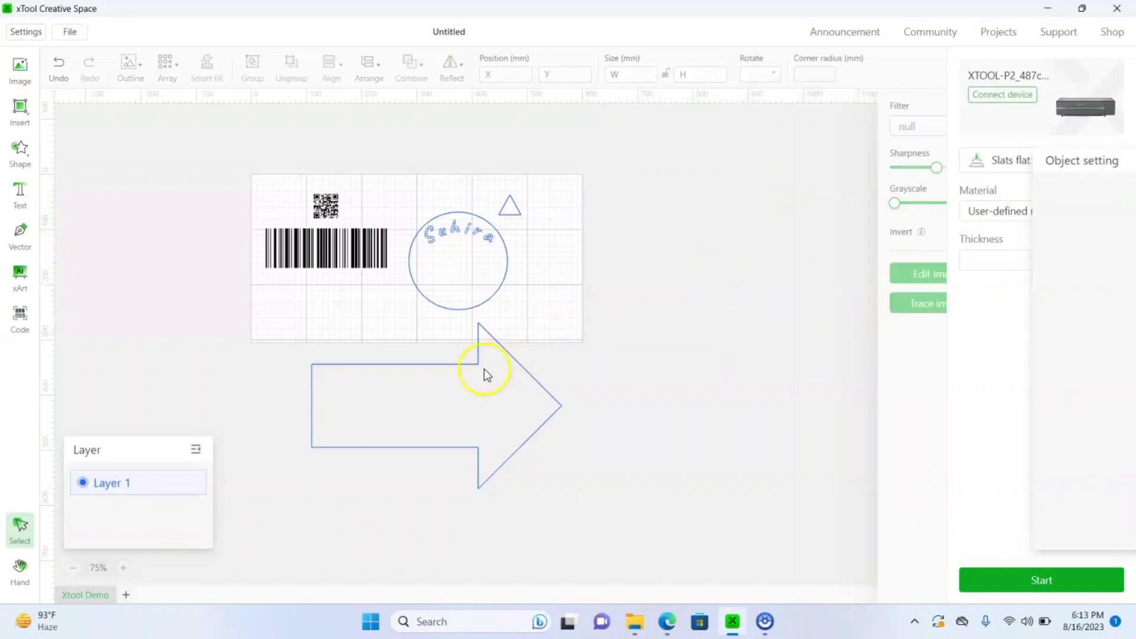
{"action": "left_click", "coordinate": [464, 383]}
{"action": "left_click_drag", "start_coordinate": [569, 320], "coordinate": [713, 241]}
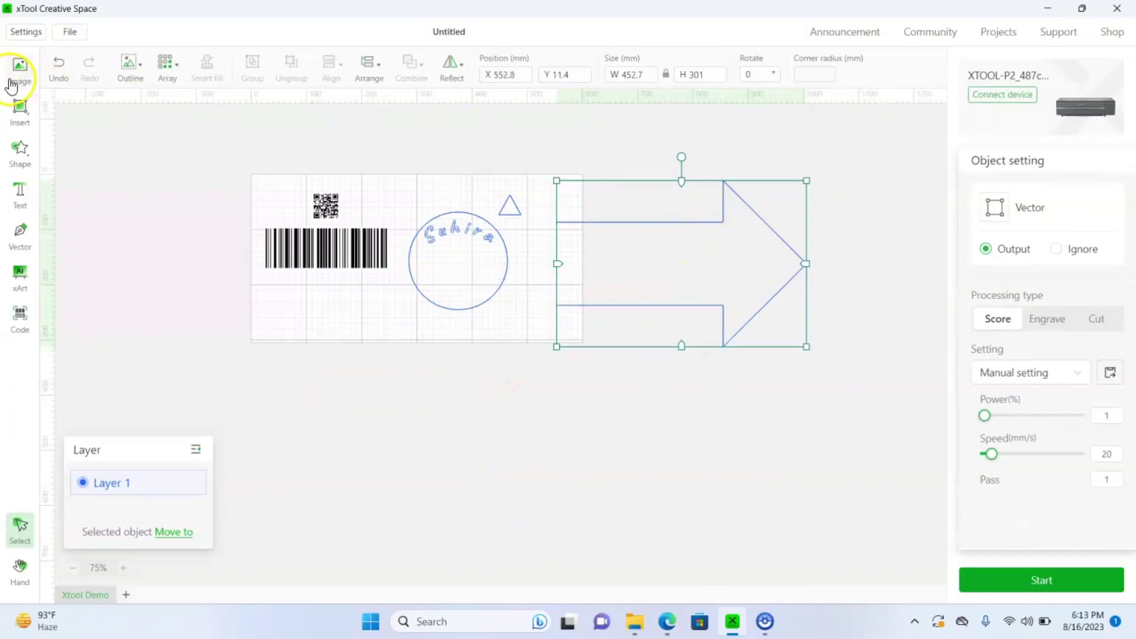
{"action": "left_click", "coordinate": [70, 32]}
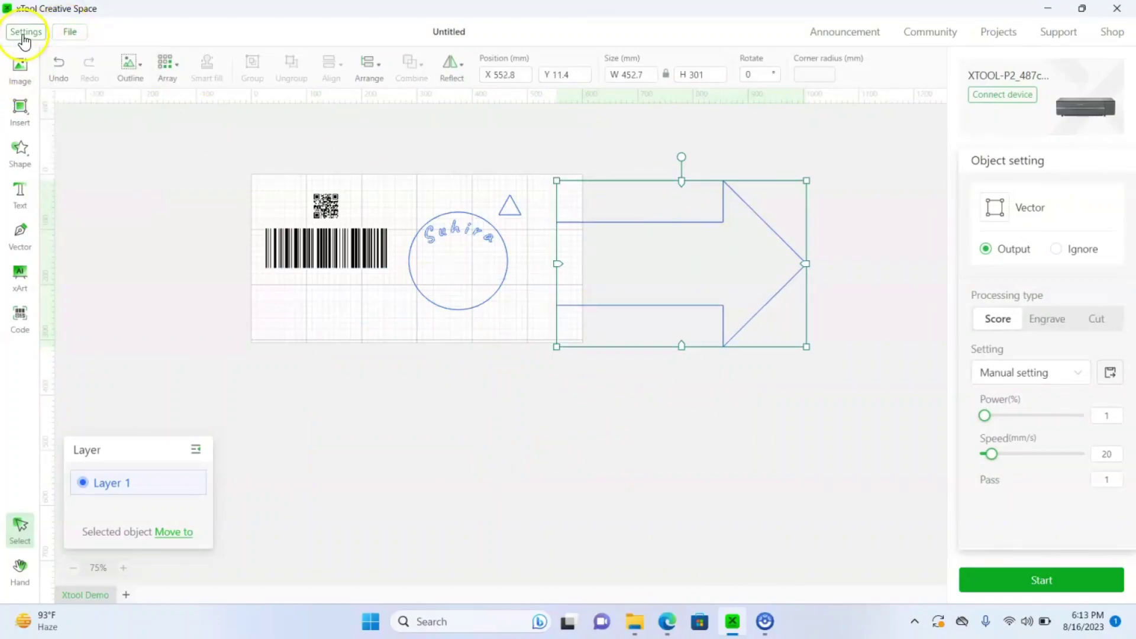
{"action": "left_click", "coordinate": [69, 33]}
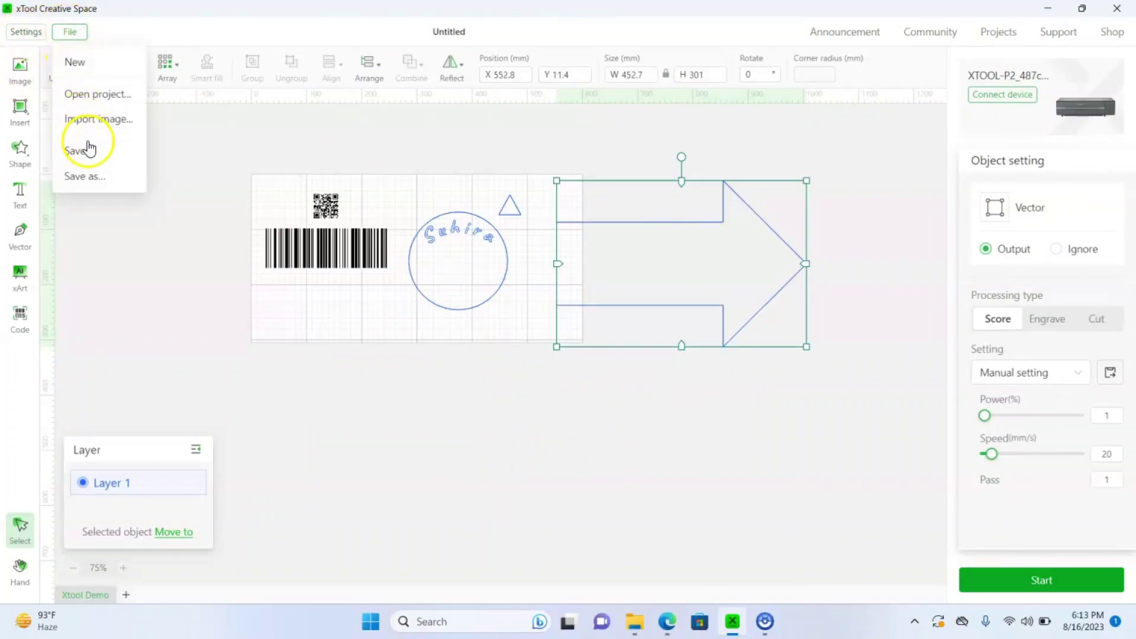
{"action": "left_click", "coordinate": [181, 188]}
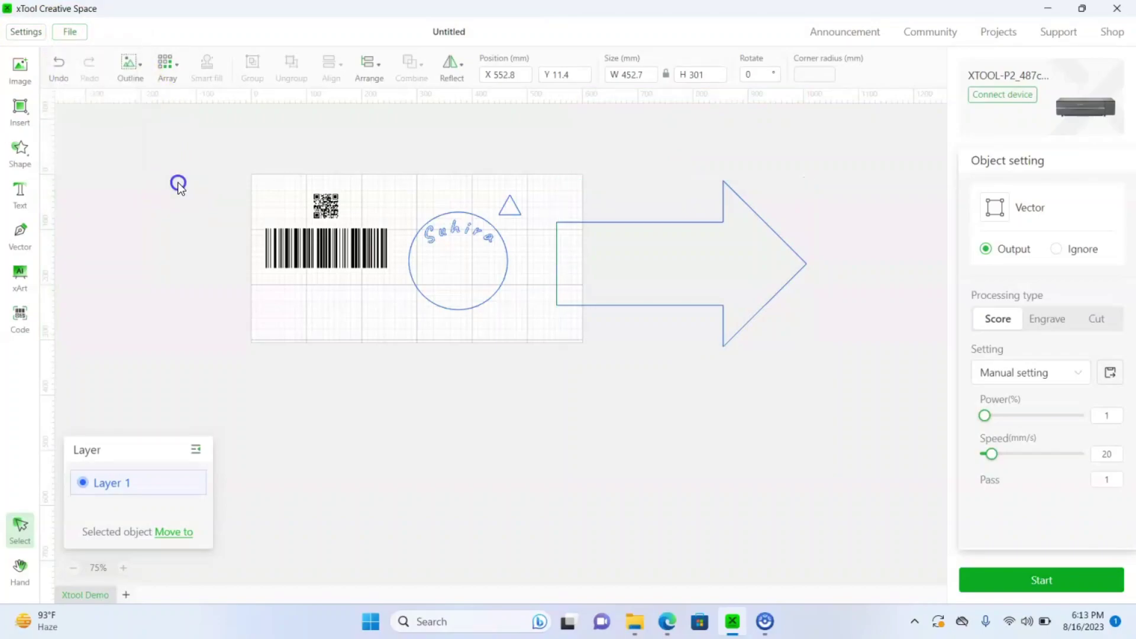
- Move the traced arrow outline to about X 539.9, Y 58.3 mm and set its processing type to Cut
{"action": "left_click_drag", "start_coordinate": [685, 265], "coordinate": [677, 290]}
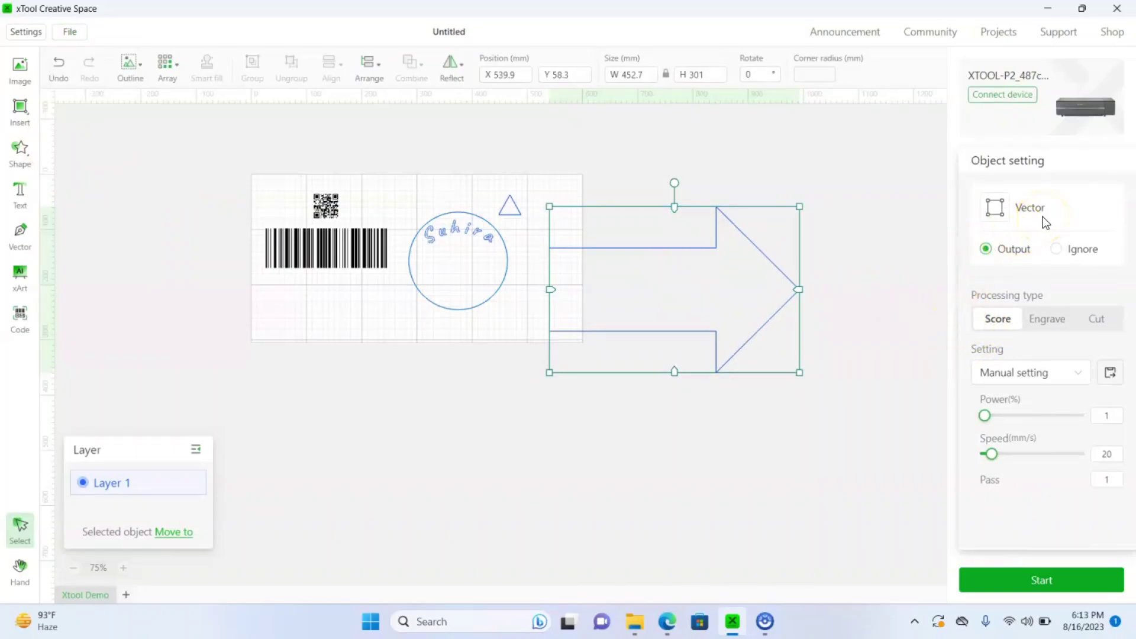
{"action": "left_click", "coordinate": [1051, 324]}
{"action": "left_click", "coordinate": [1096, 323]}
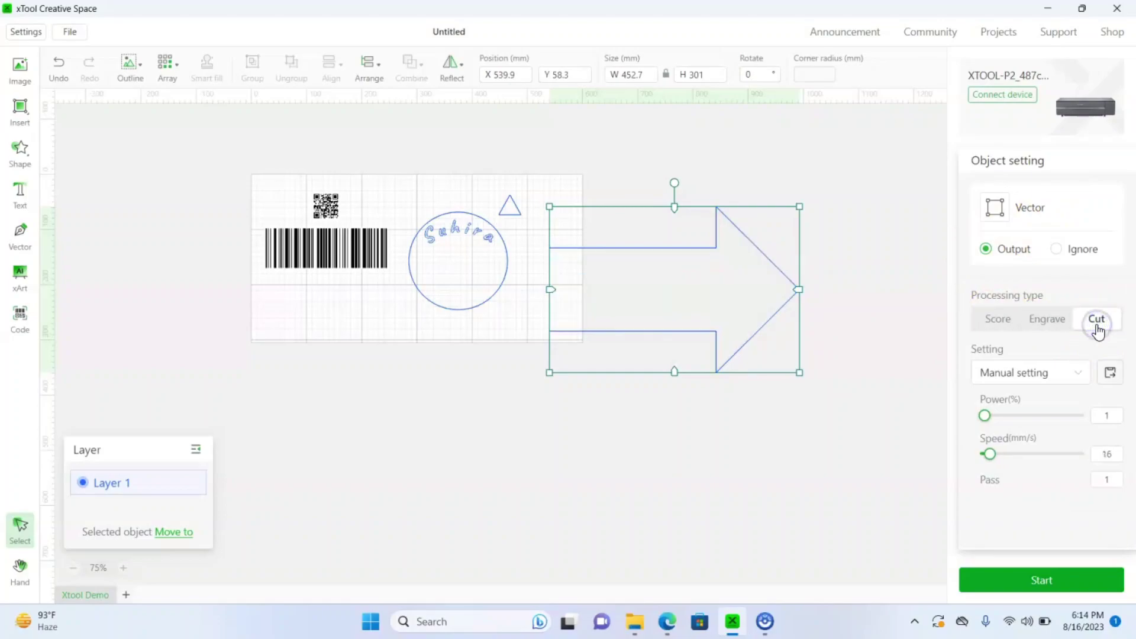
{"action": "left_click", "coordinate": [1054, 381]}
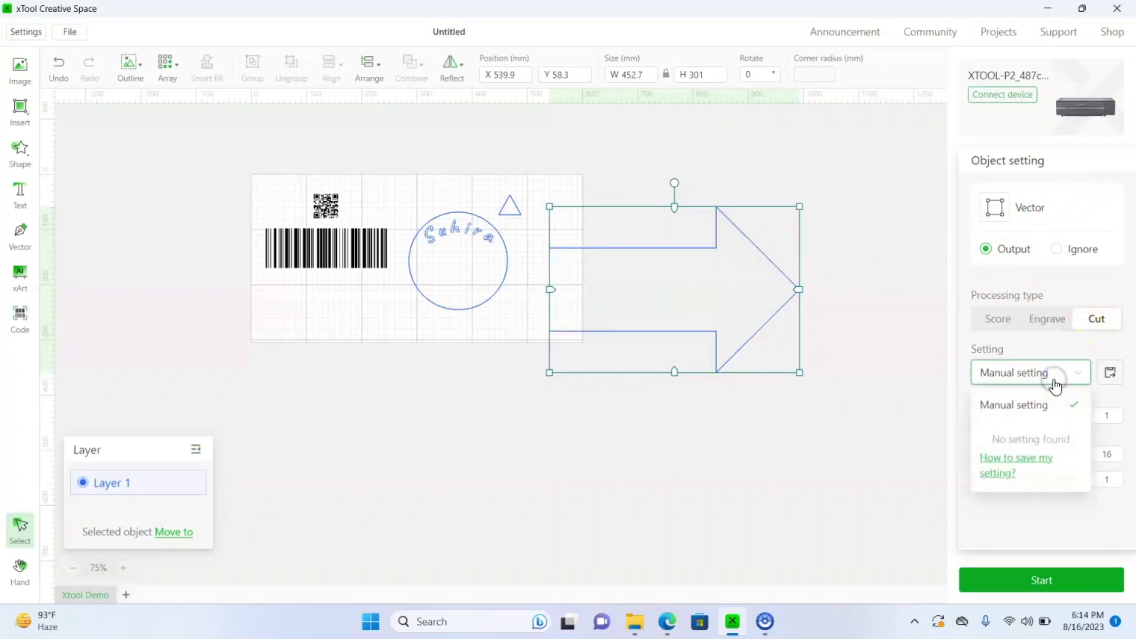
{"action": "left_click", "coordinate": [1108, 419]}
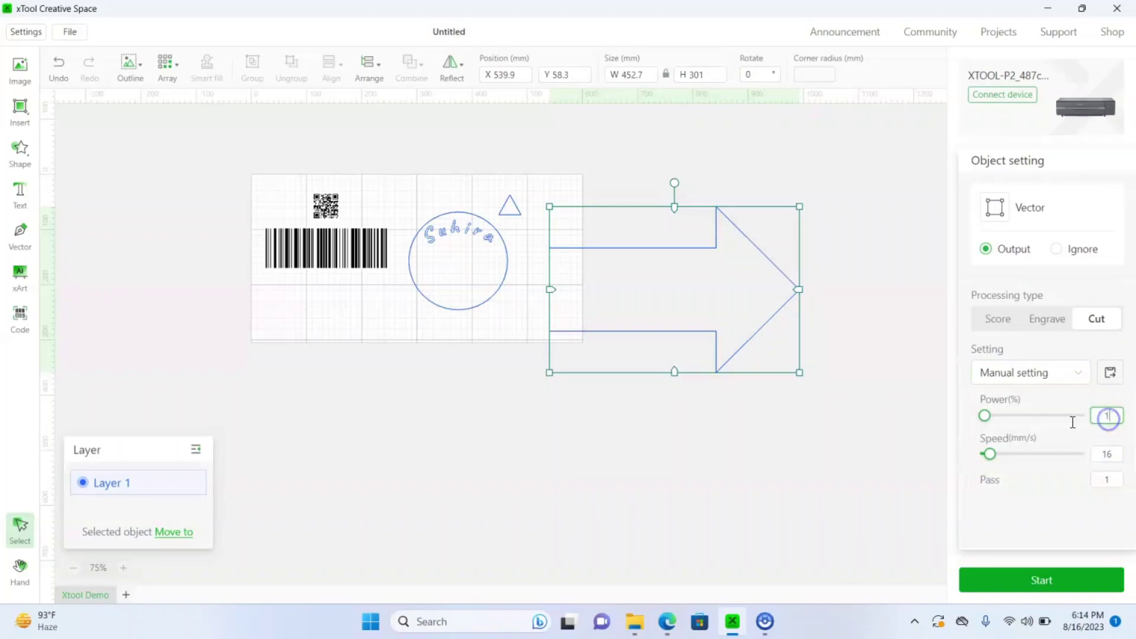
{"action": "left_click", "coordinate": [836, 419]}
- Set the material to 6 mm black acrylic from the extended xTool Selected material library
{"action": "left_click", "coordinate": [963, 262]}
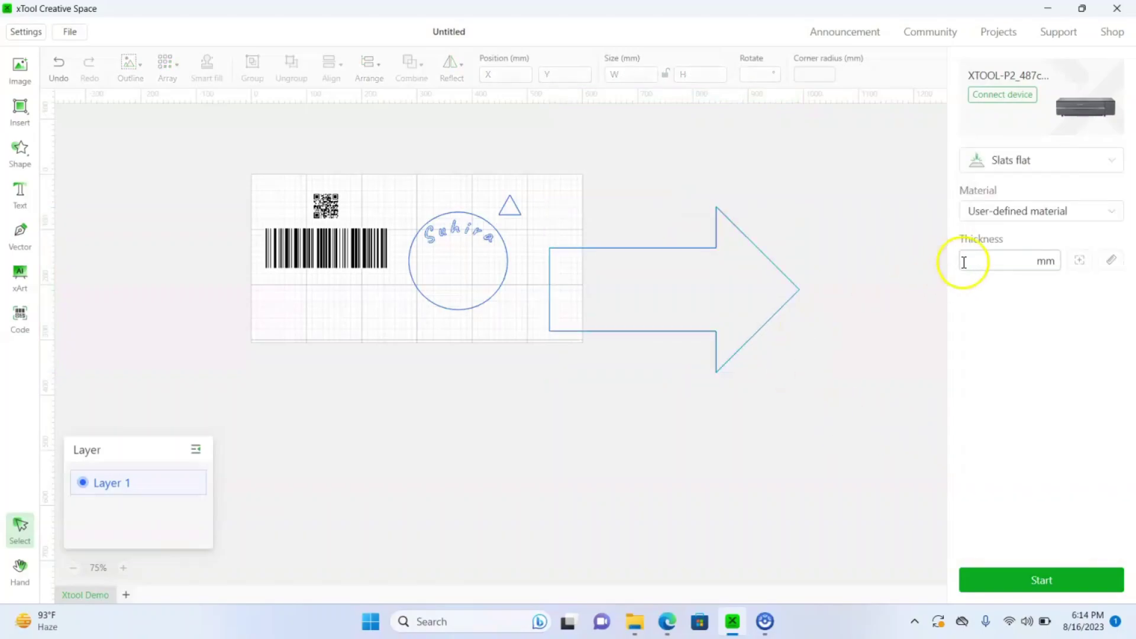
{"action": "left_click", "coordinate": [1040, 214]}
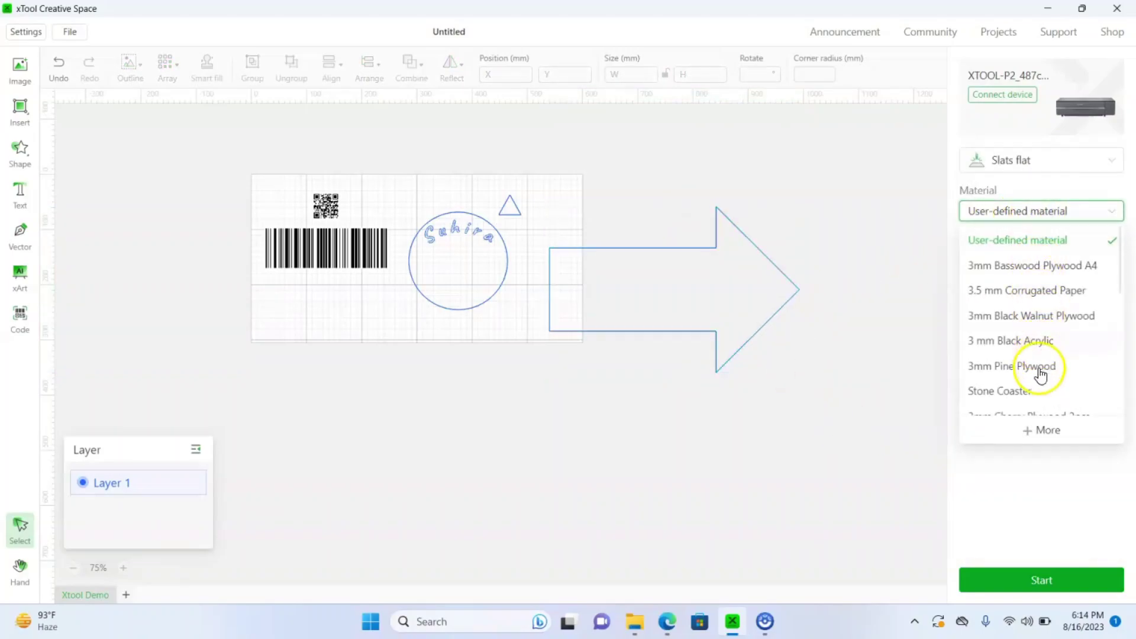
{"action": "scroll", "coordinate": [1038, 374], "scroll_direction": "down", "scroll_amount": 4}
{"action": "scroll", "coordinate": [1041, 374], "scroll_direction": "down", "scroll_amount": 3}
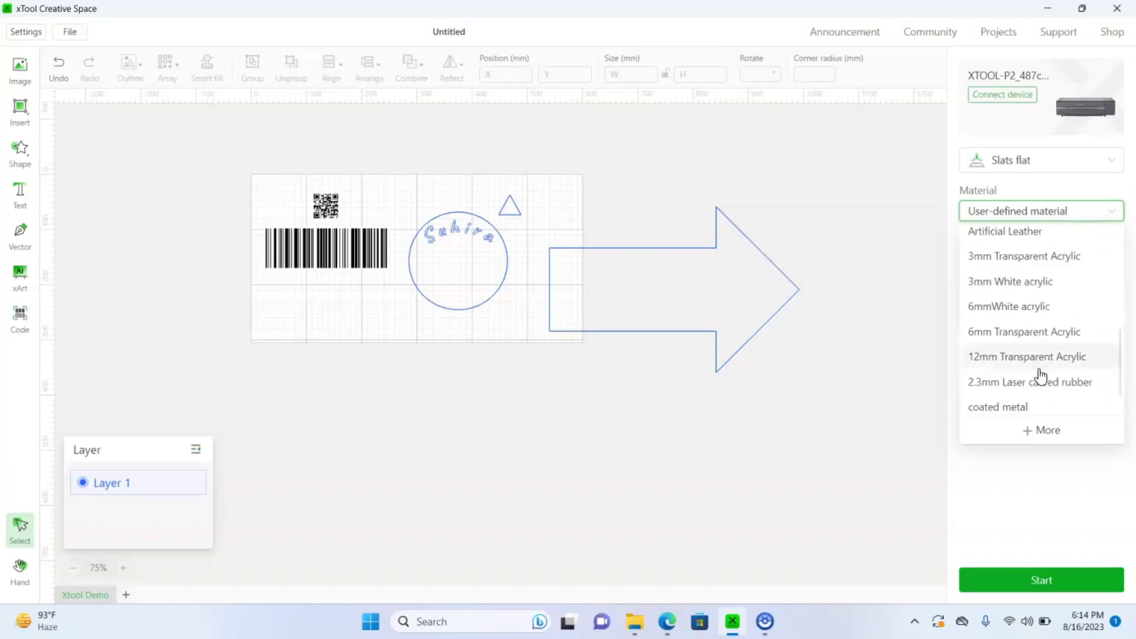
{"action": "left_click", "coordinate": [1034, 428]}
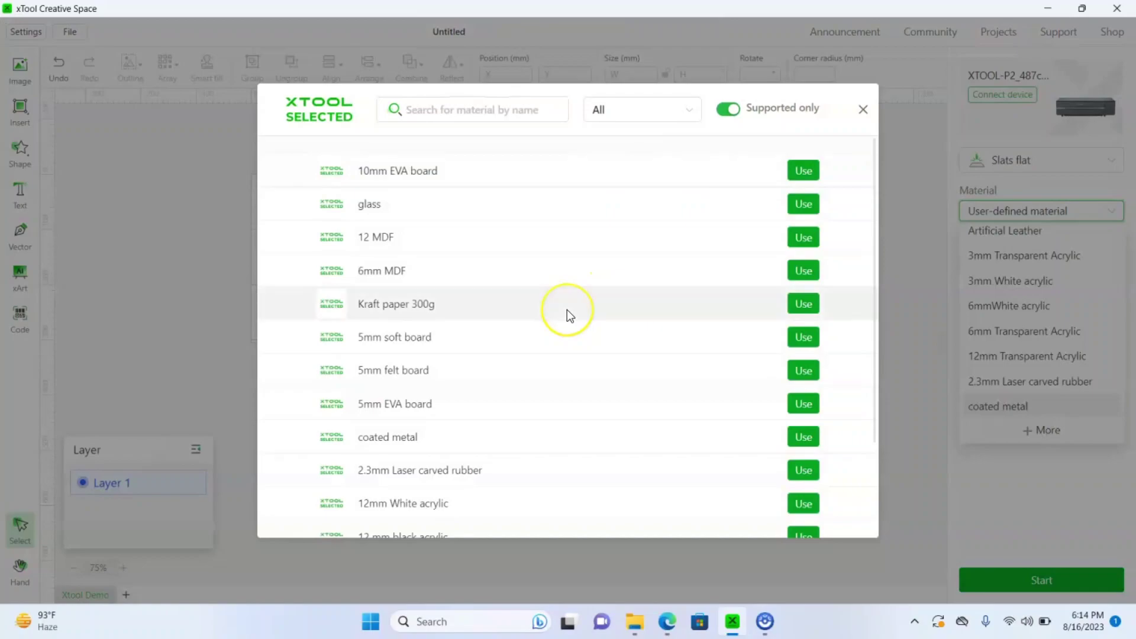
{"action": "scroll", "coordinate": [567, 310], "scroll_direction": "down", "scroll_amount": 3}
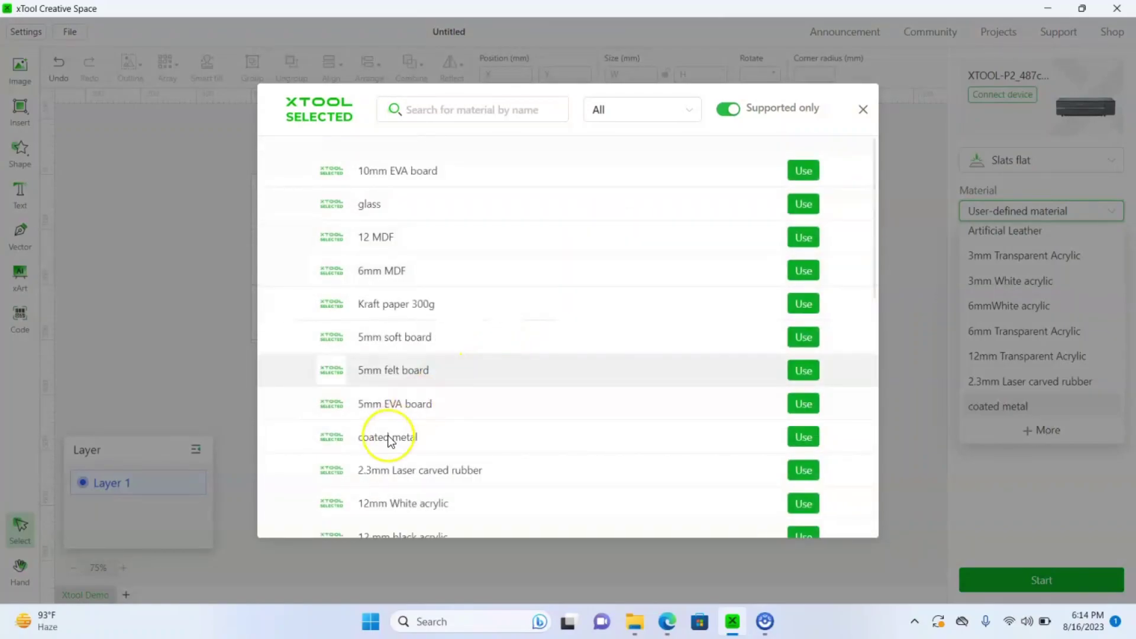
{"action": "scroll", "coordinate": [390, 438], "scroll_direction": "down", "scroll_amount": 5}
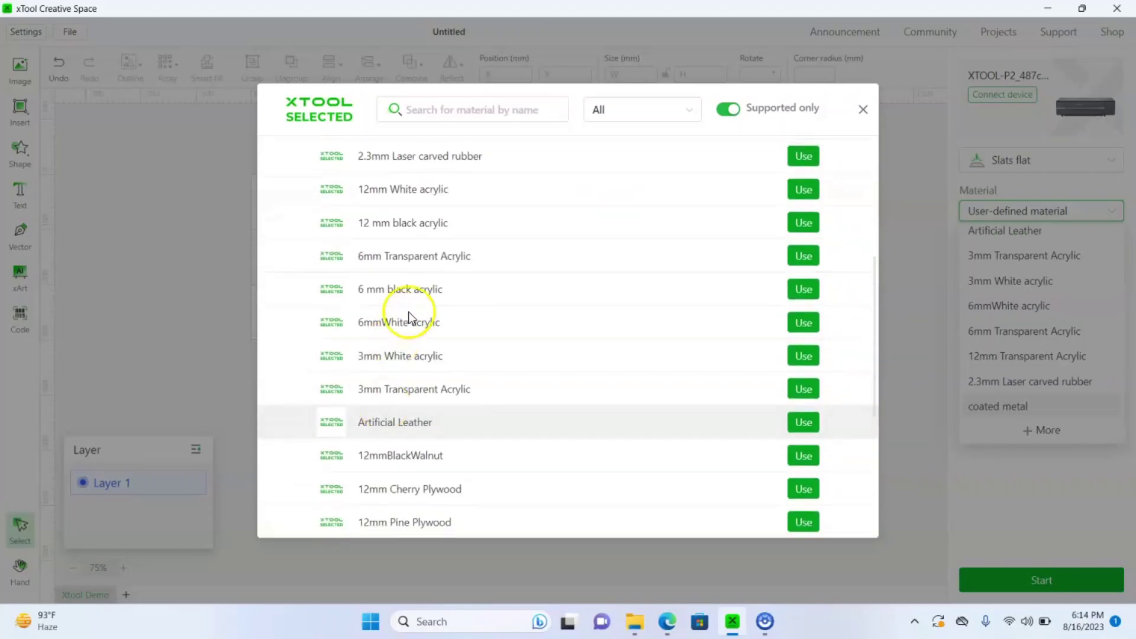
{"action": "left_click", "coordinate": [433, 293]}
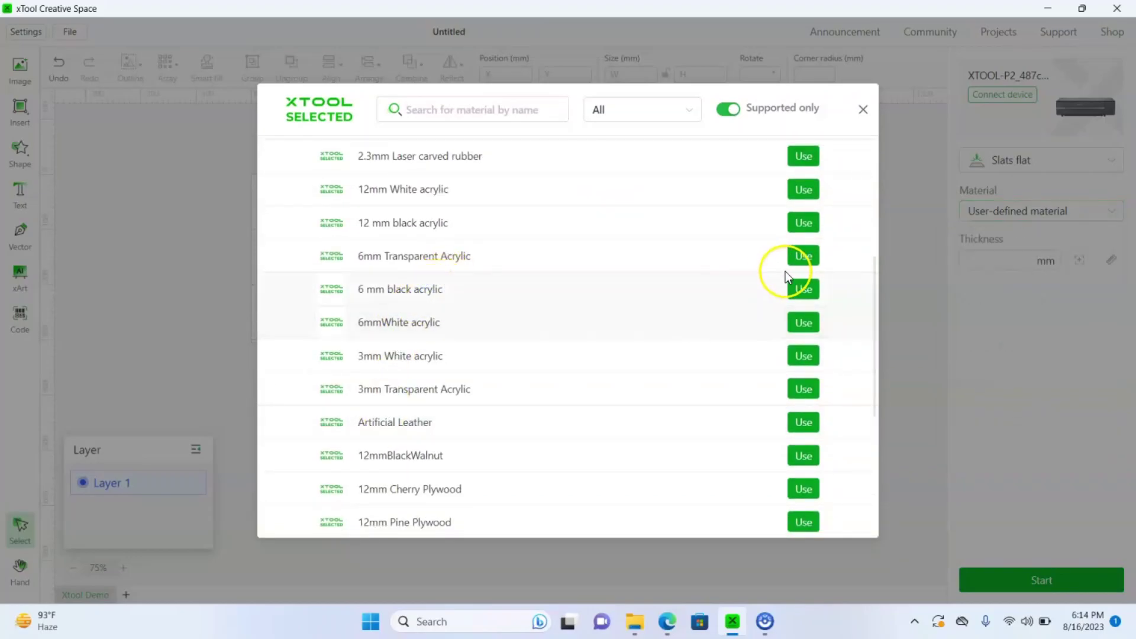
{"action": "left_click", "coordinate": [795, 290]}
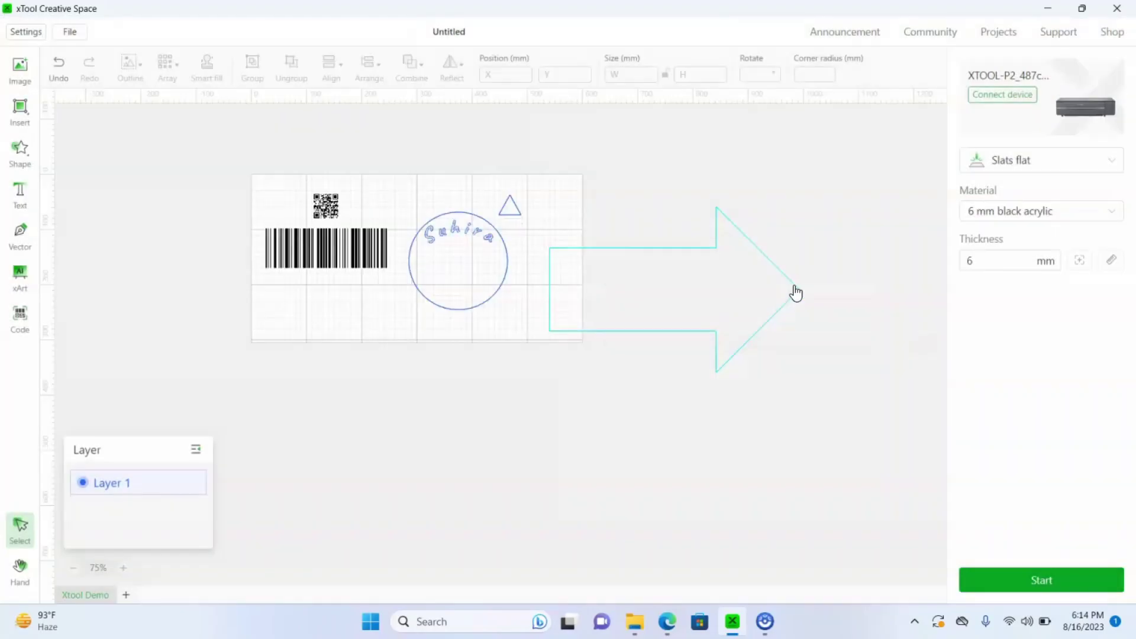
- Move the arrow outline to about X 583.7, Y 36.9 mm and check which presets its Cut setting offers
{"action": "left_click", "coordinate": [634, 288]}
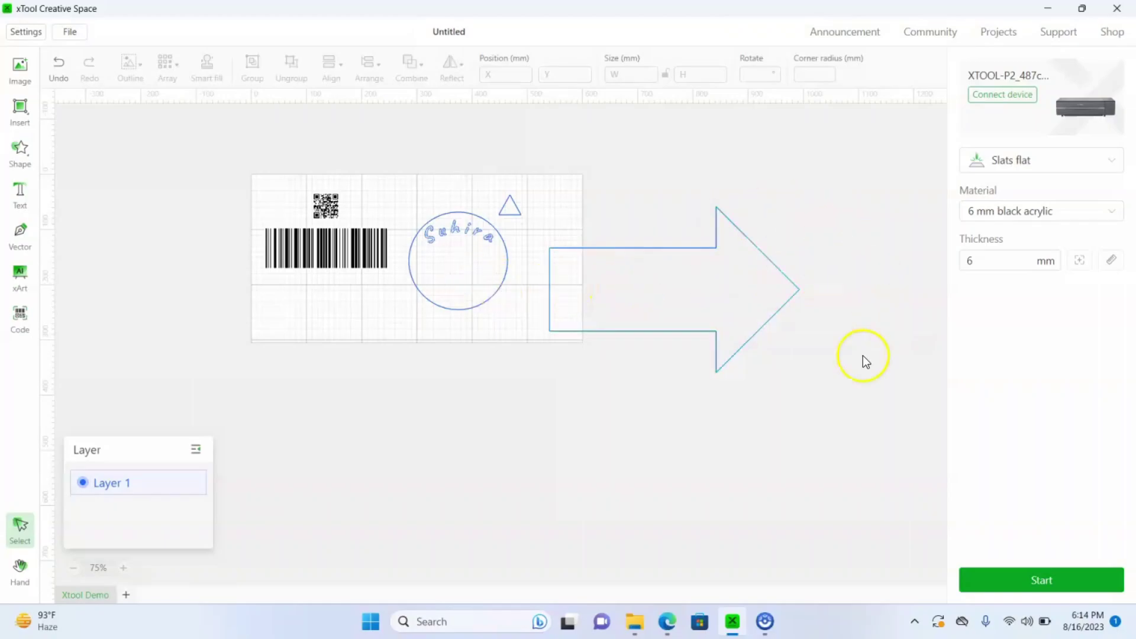
{"action": "left_click", "coordinate": [706, 284]}
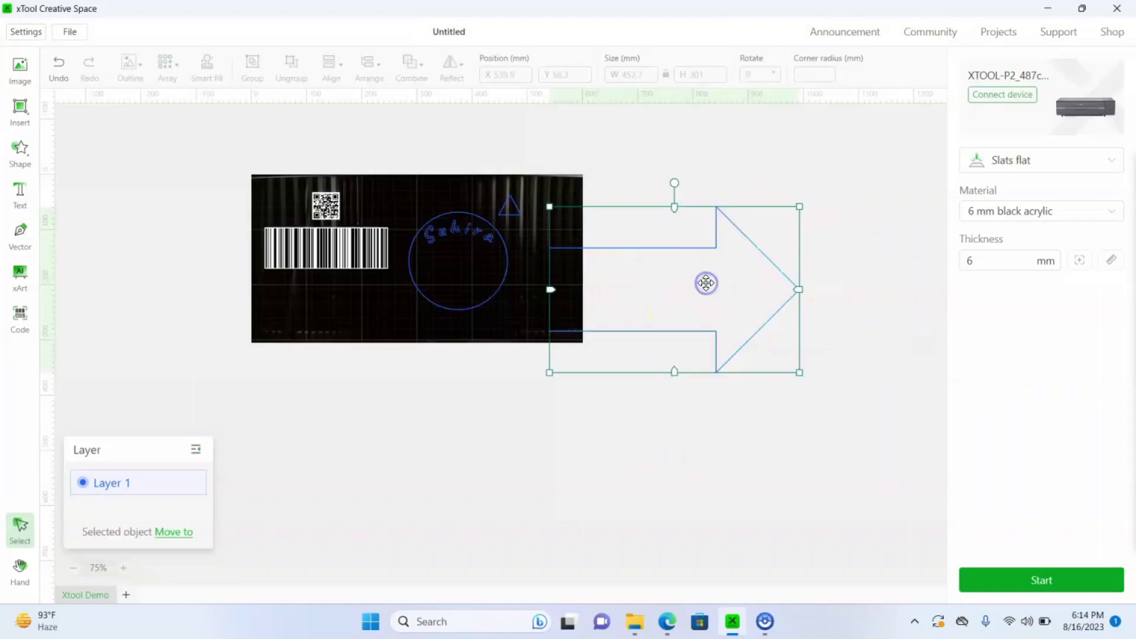
{"action": "left_click_drag", "start_coordinate": [705, 283], "coordinate": [747, 324]}
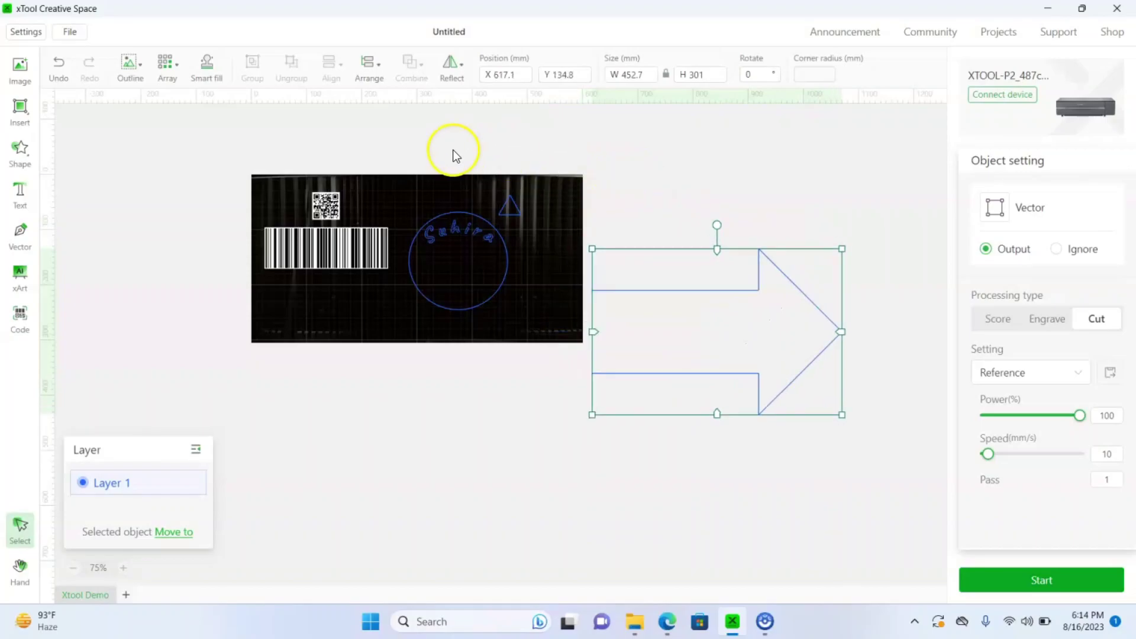
{"action": "scroll", "coordinate": [495, 279], "scroll_direction": "up", "scroll_amount": 5}
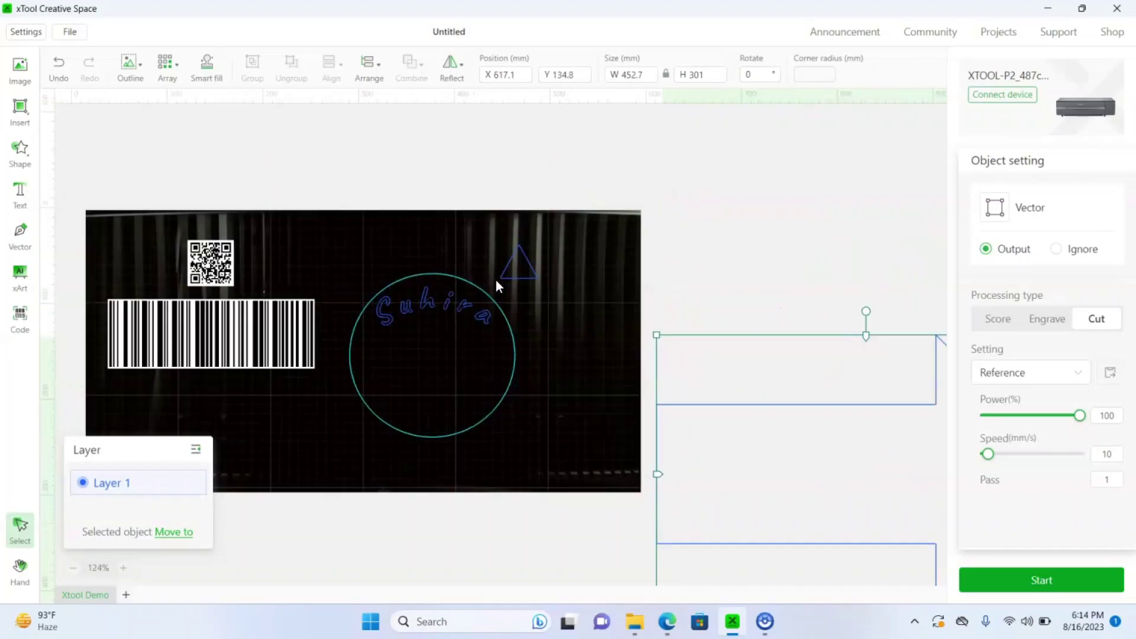
{"action": "left_click_drag", "start_coordinate": [780, 313], "coordinate": [752, 226]}
{"action": "scroll", "coordinate": [773, 286], "scroll_direction": "down", "scroll_amount": 3}
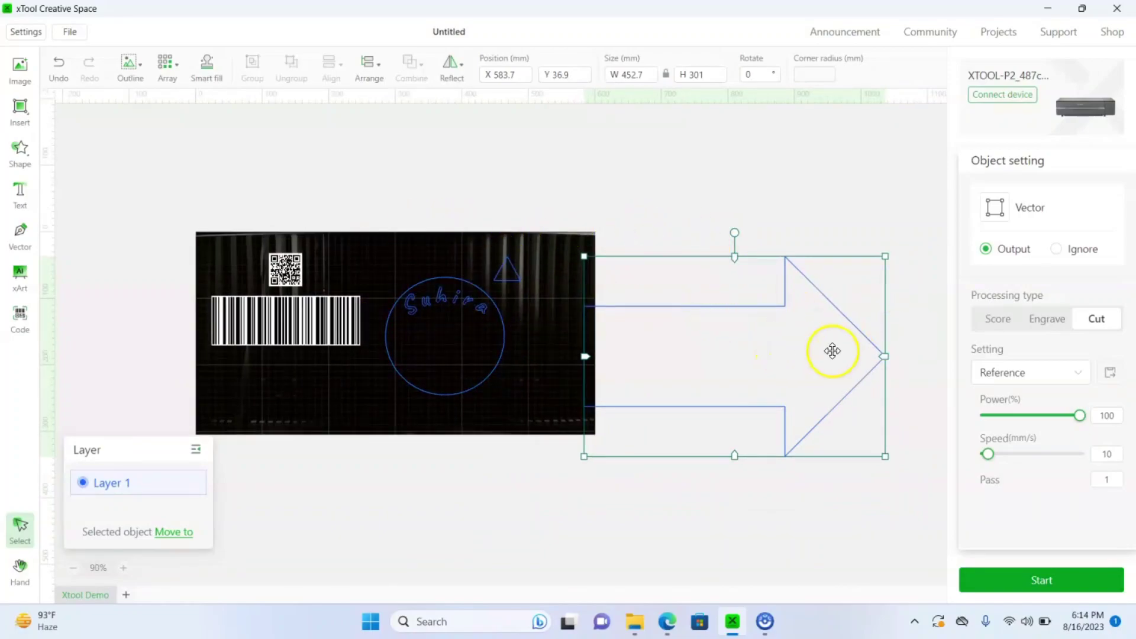
{"action": "left_click", "coordinate": [1023, 376]}
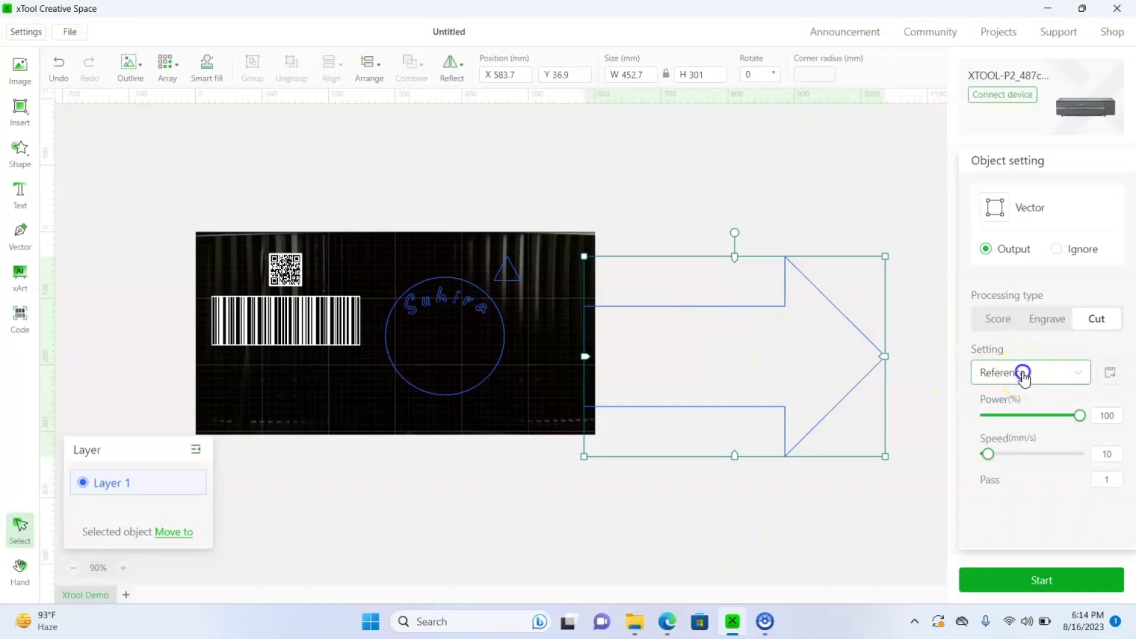
{"action": "left_click", "coordinate": [825, 168]}
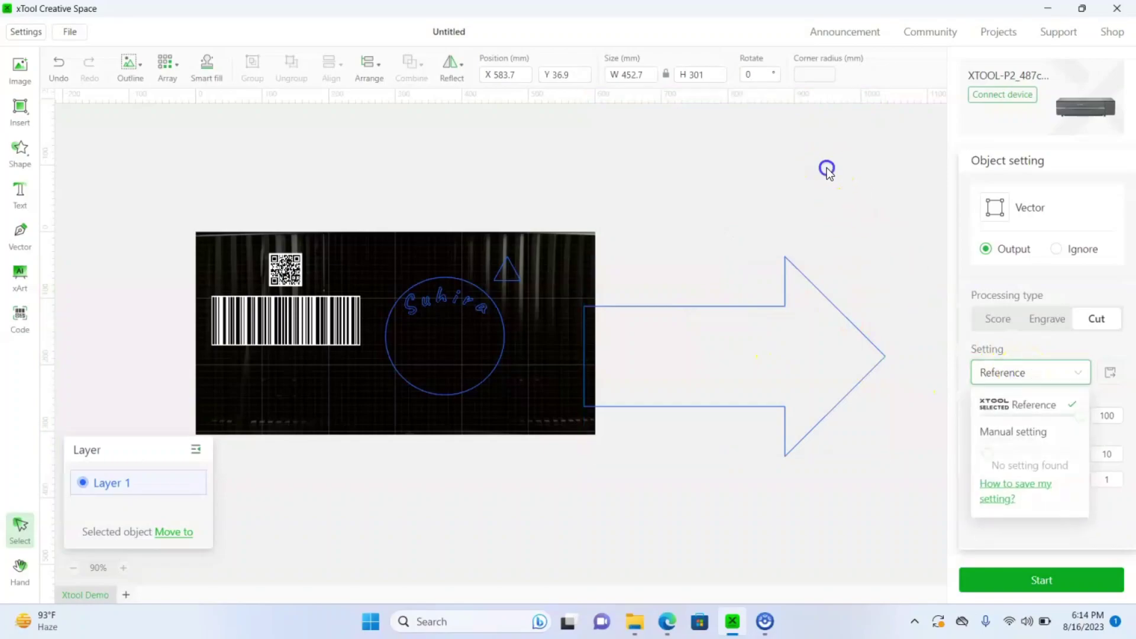
{"action": "left_click", "coordinate": [827, 370]}
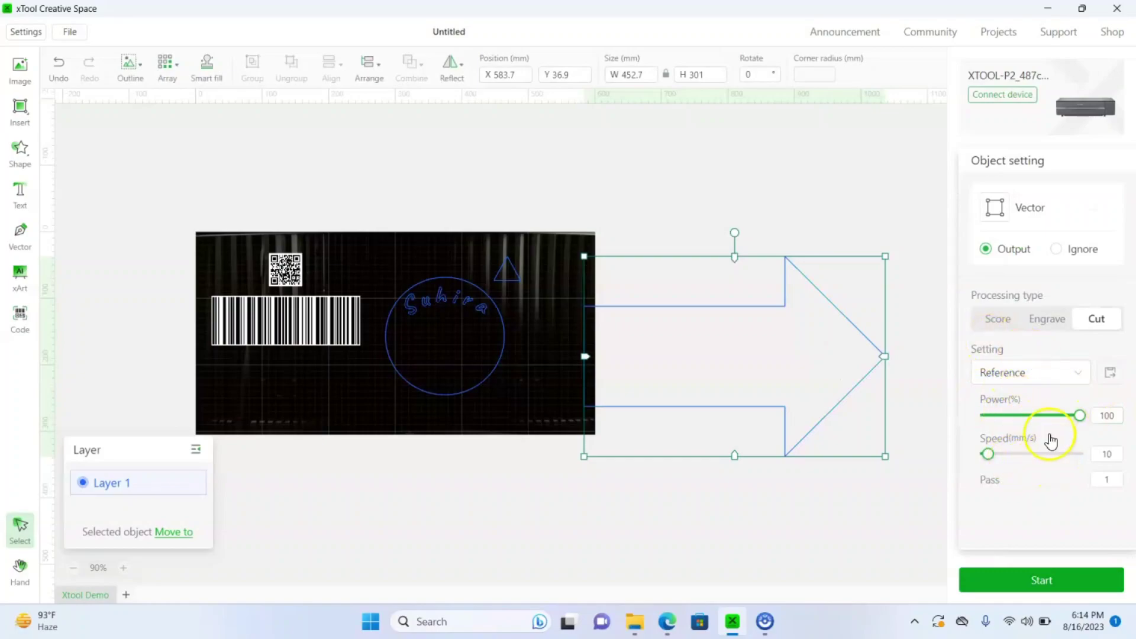
- Change the material to 6mm Basswood Plywood
{"action": "left_click", "coordinate": [861, 203]}
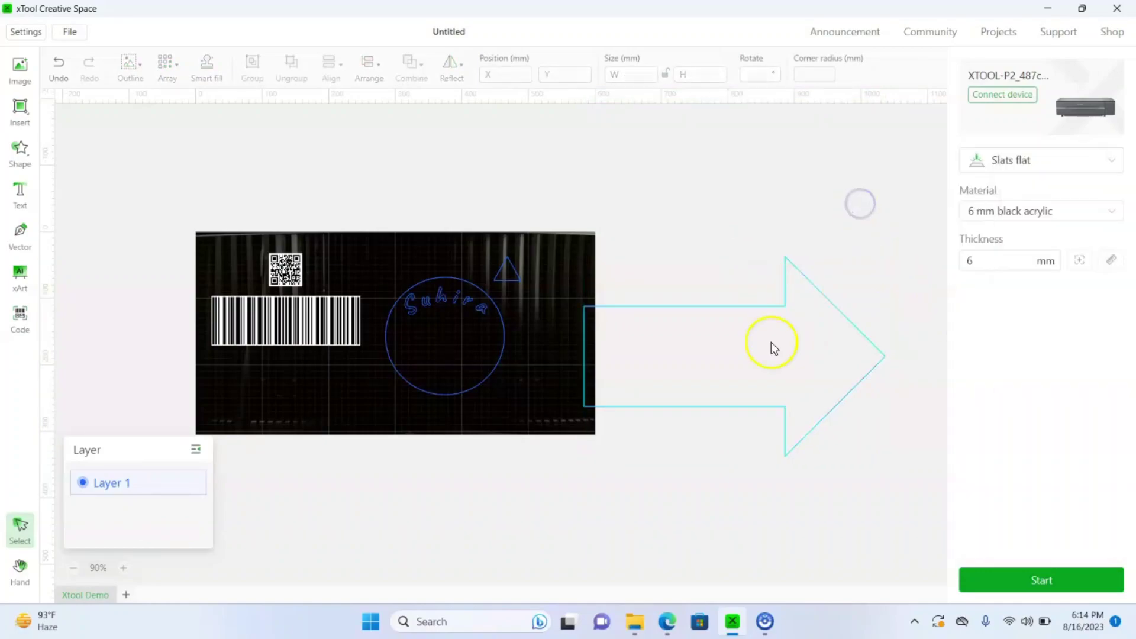
{"action": "left_click", "coordinate": [1090, 219]}
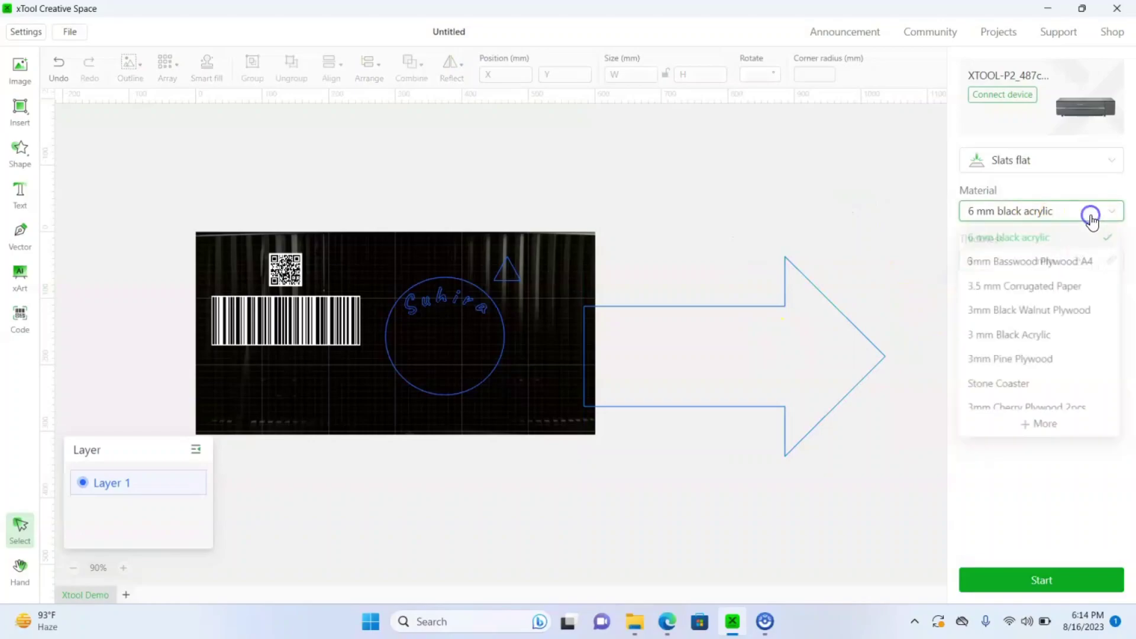
{"action": "scroll", "coordinate": [1035, 381], "scroll_direction": "down", "scroll_amount": 5}
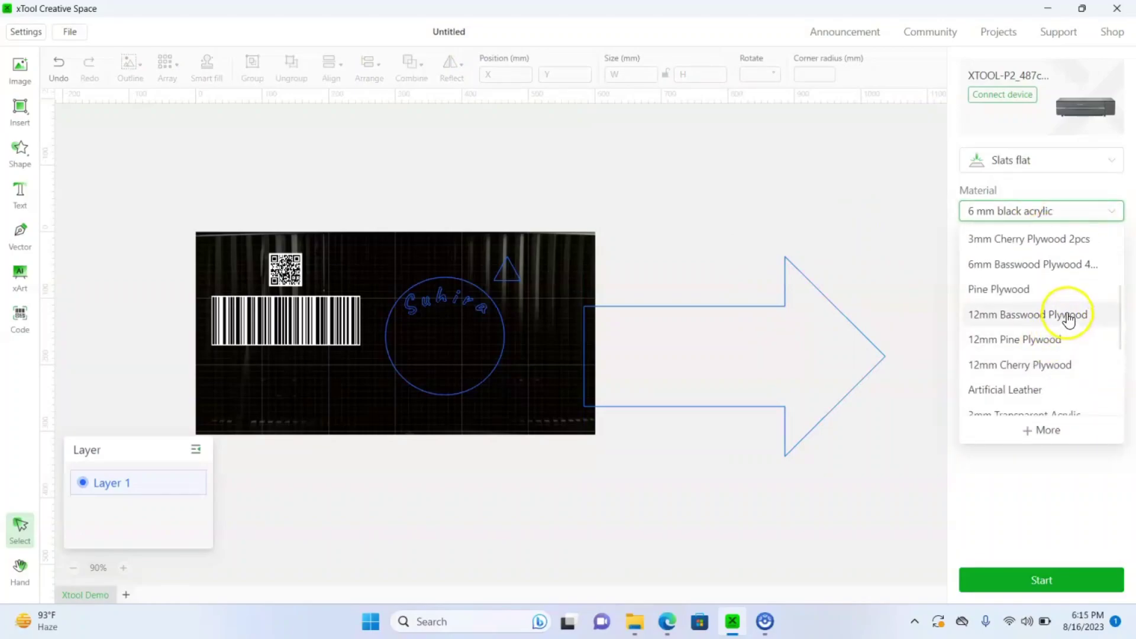
{"action": "left_click", "coordinate": [1093, 244]}
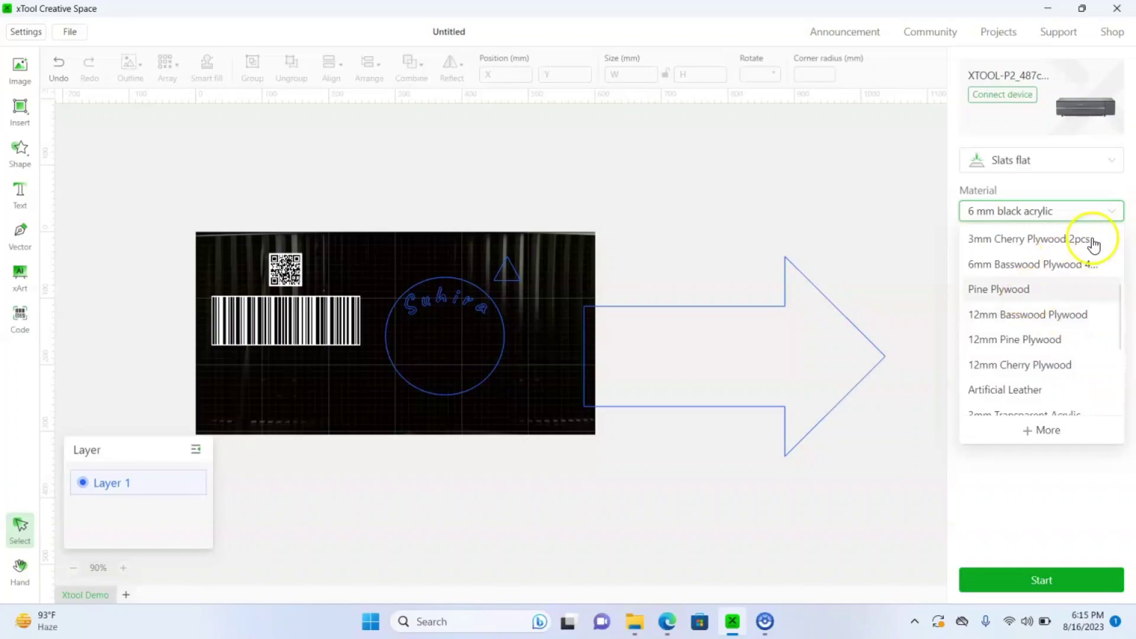
{"action": "left_click", "coordinate": [1059, 267]}
- Set the arrow outline's processing type to Score and move it to about X 611.3, Y -112 mm
{"action": "left_click", "coordinate": [773, 373]}
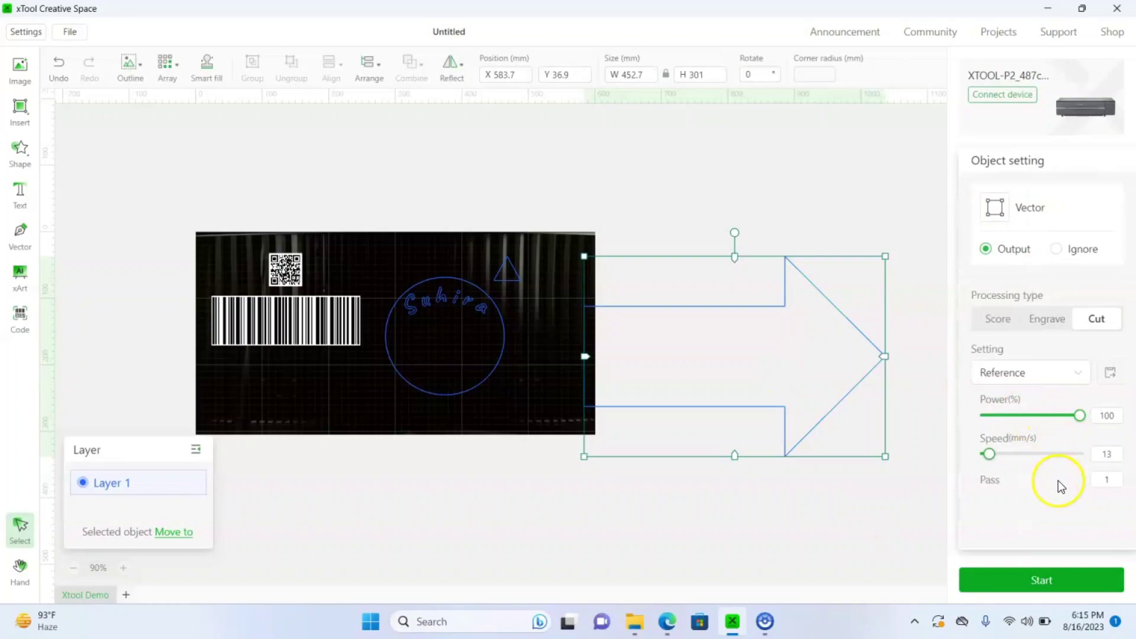
{"action": "left_click", "coordinate": [993, 319]}
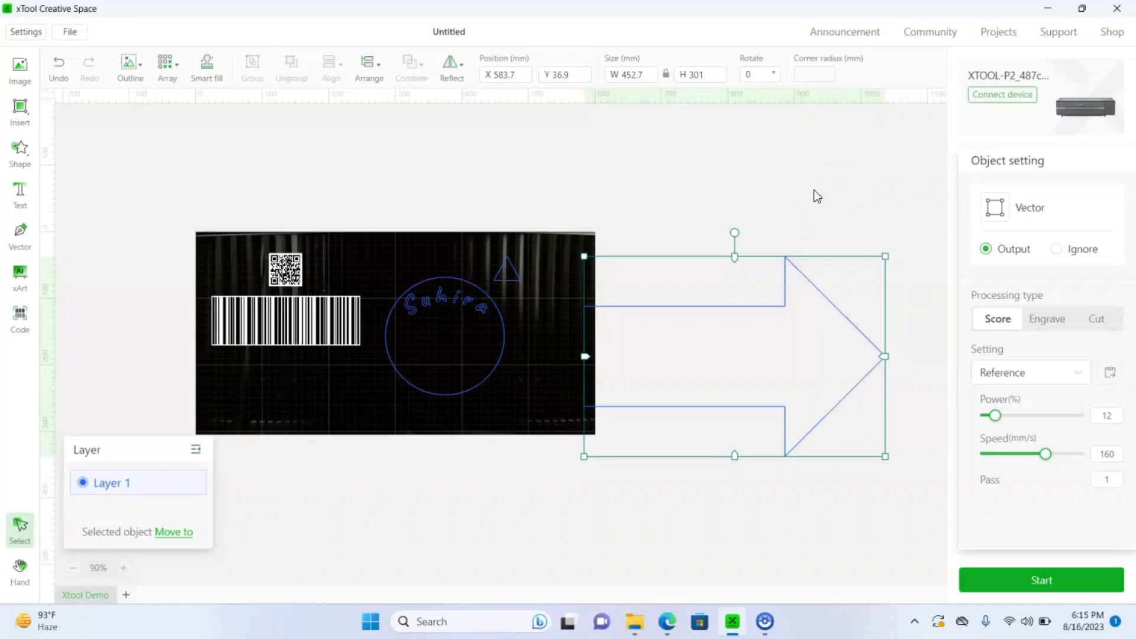
{"action": "left_click_drag", "start_coordinate": [750, 322], "coordinate": [768, 225]}
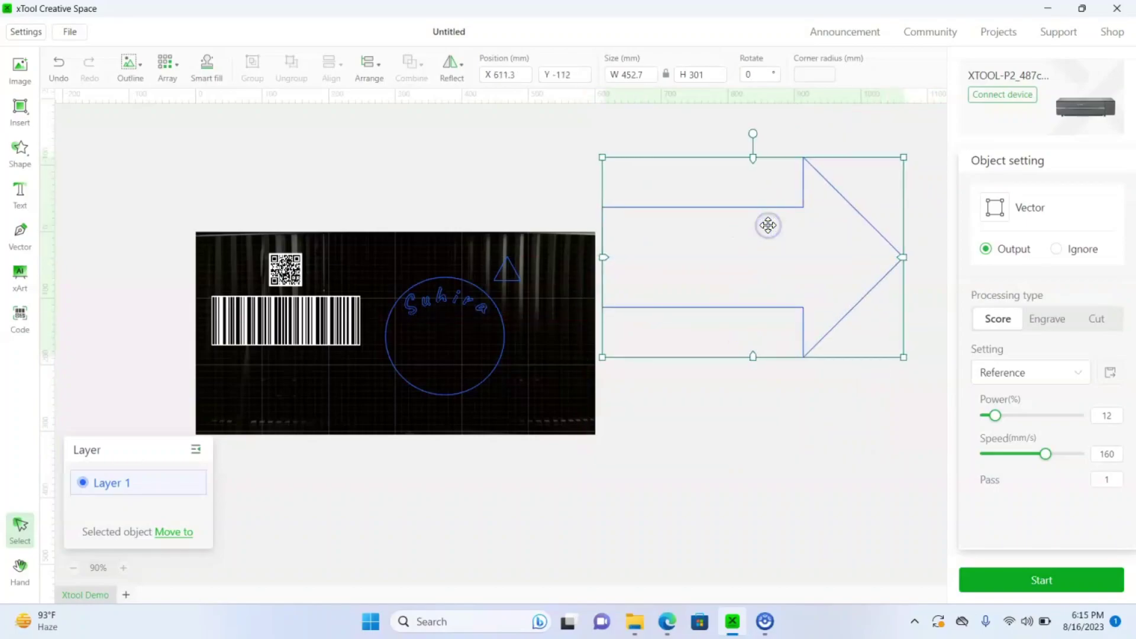
{"action": "left_click", "coordinate": [793, 391]}
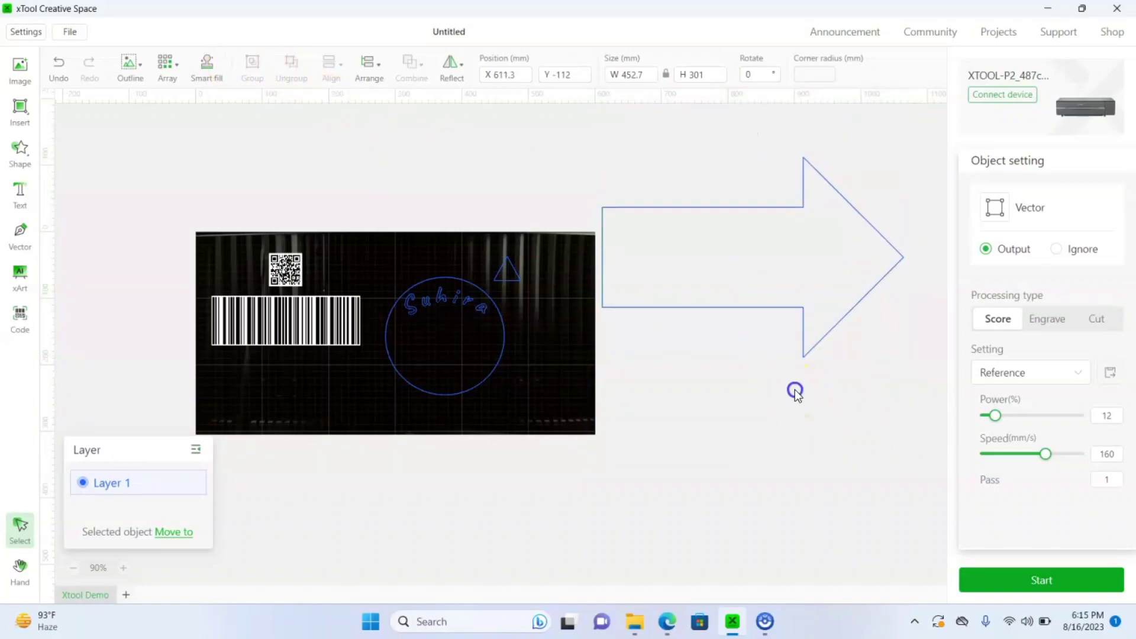
{"action": "left_click", "coordinate": [708, 278]}
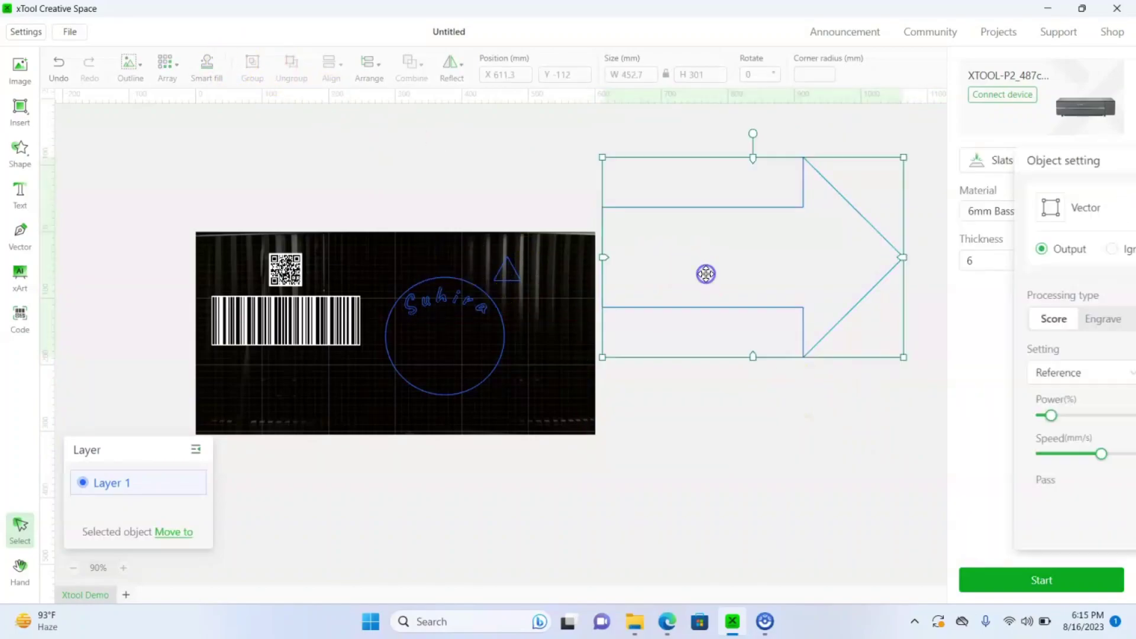
- Switch the processing mode from Slats flat to Conveyor feeder
{"action": "left_click", "coordinate": [826, 460]}
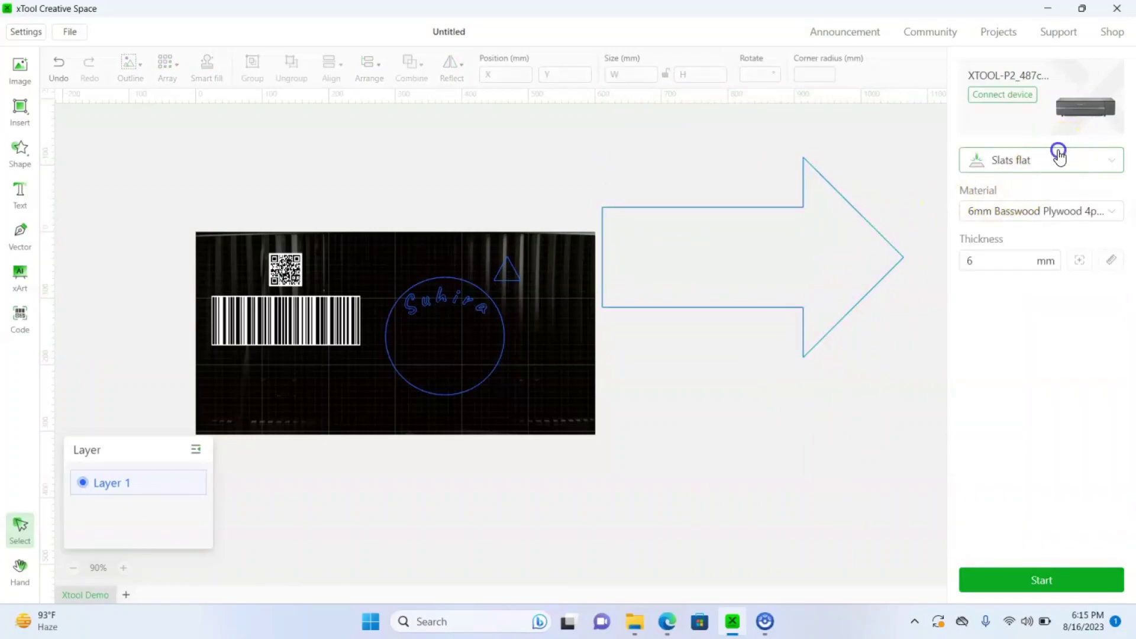
{"action": "left_click", "coordinate": [1060, 155]}
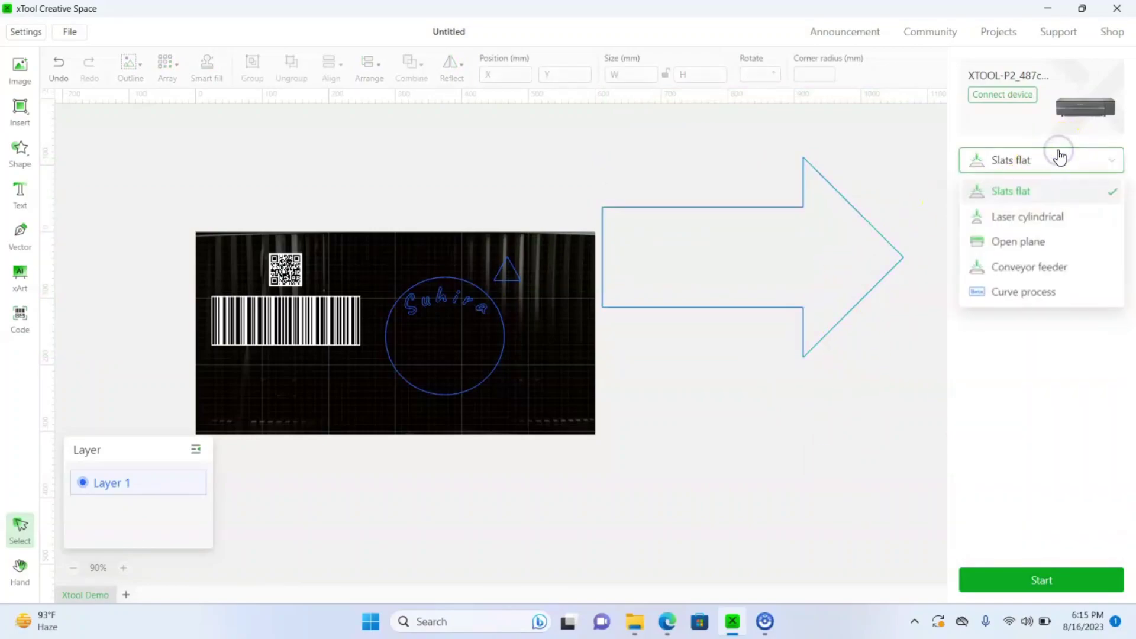
{"action": "left_click", "coordinate": [1042, 269]}
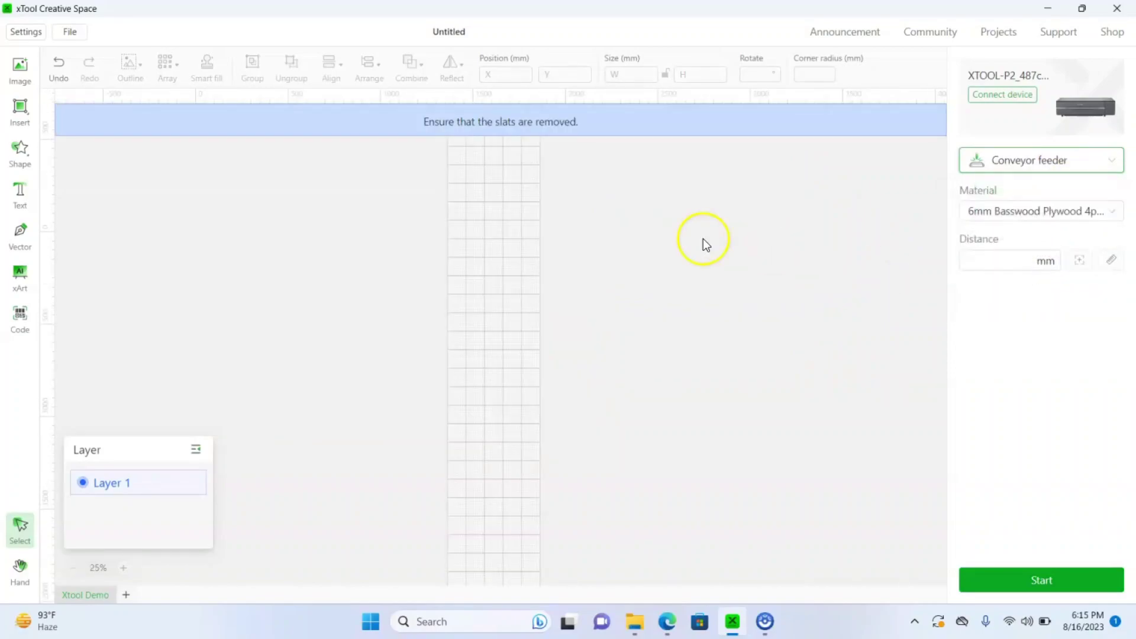
- Move the arrow outline to about X 518.5, Y 82.3 mm and set its processing type to Cut
{"action": "scroll", "coordinate": [552, 300], "scroll_direction": "up", "scroll_amount": 4}
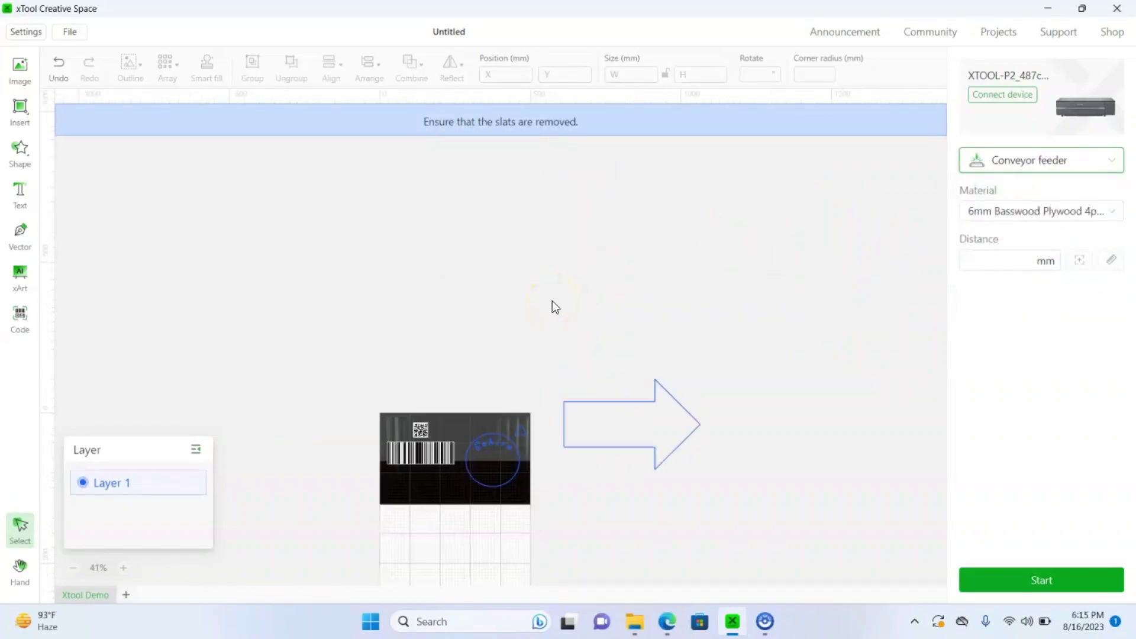
{"action": "left_click", "coordinate": [599, 308]}
{"action": "left_click_drag", "start_coordinate": [596, 311], "coordinate": [563, 382]}
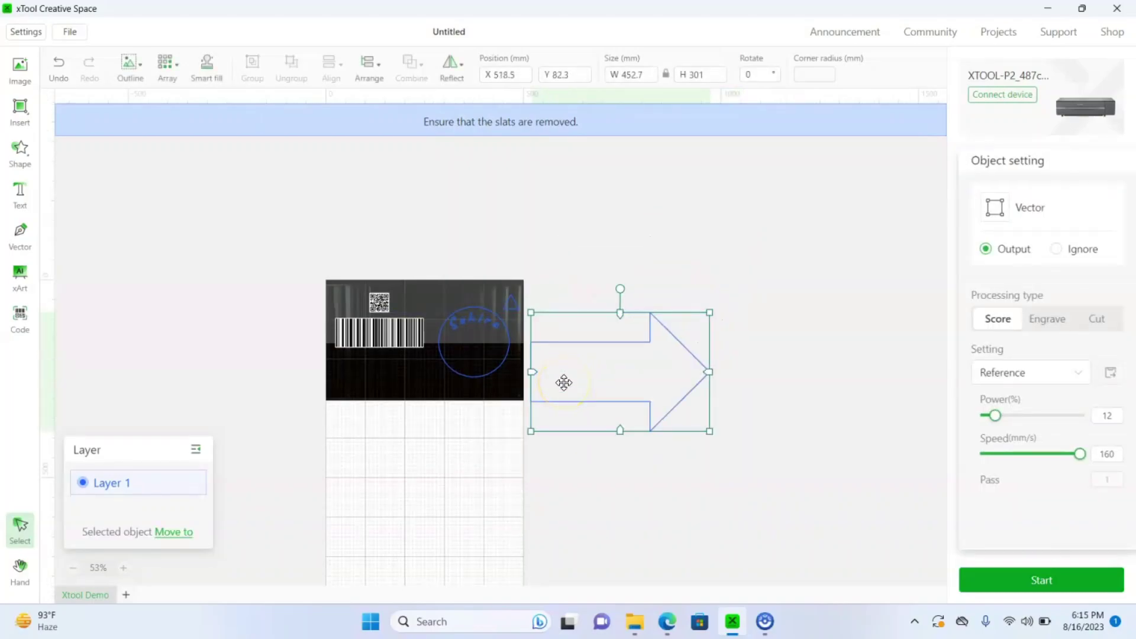
{"action": "left_click", "coordinate": [1101, 319]}
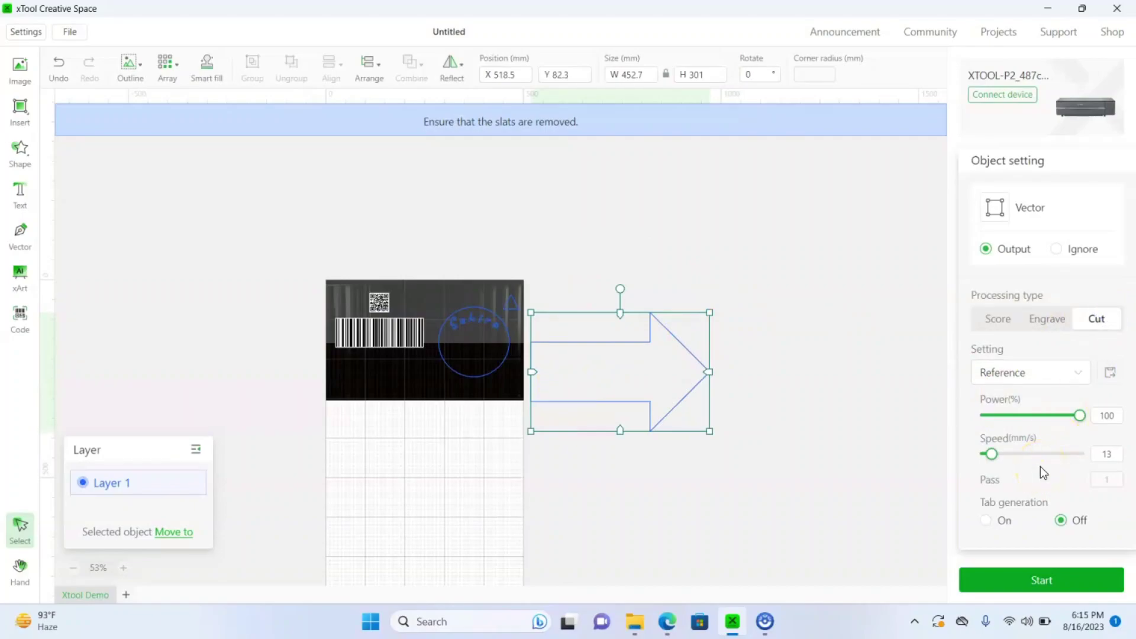
- Turn on tab generation for the arrow outline's cut and move the outline to about X 600.8, Y 257.4 mm
{"action": "left_click", "coordinate": [985, 520]}
{"action": "scroll", "coordinate": [1049, 472], "scroll_direction": "down", "scroll_amount": 3}
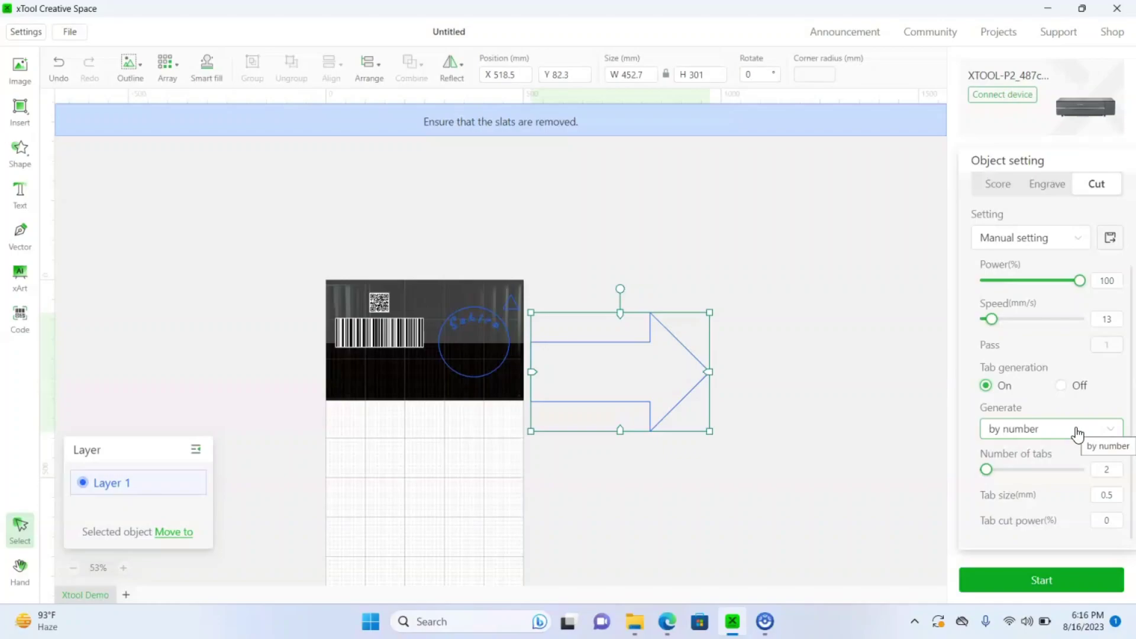
{"action": "left_click_drag", "start_coordinate": [552, 393], "coordinate": [611, 462]}
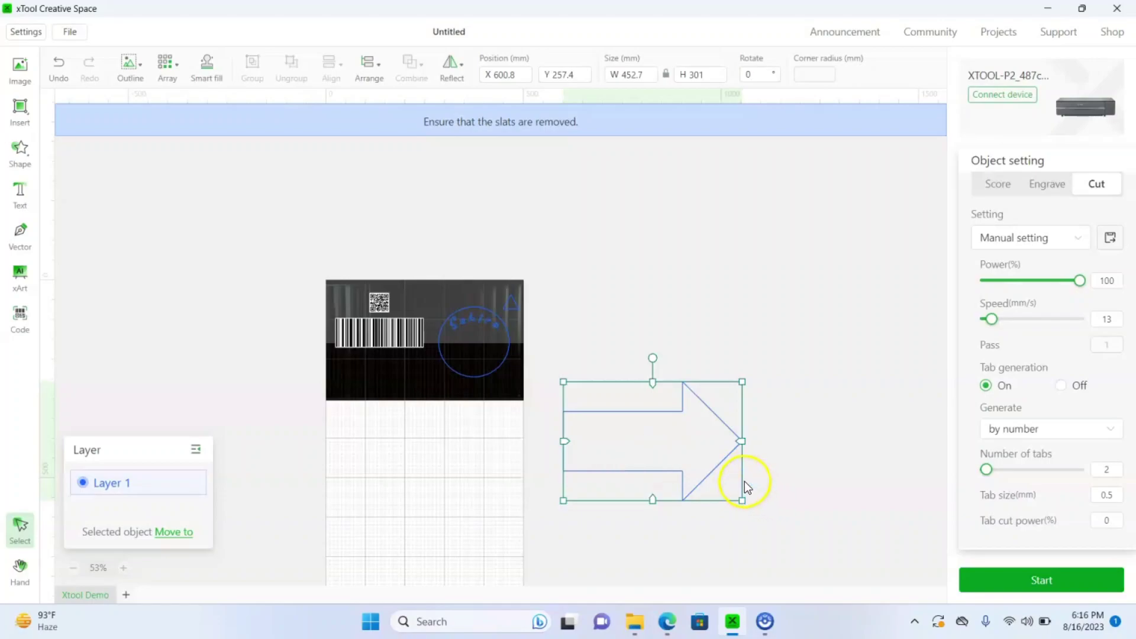
{"action": "scroll", "coordinate": [744, 485], "scroll_direction": "down", "scroll_amount": 1}
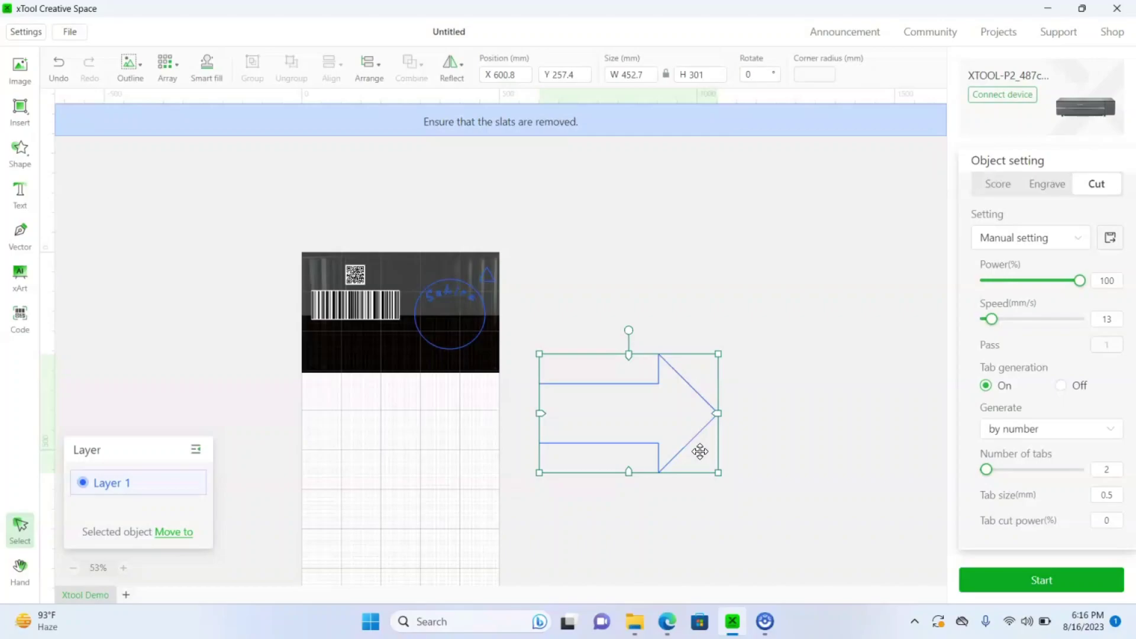
{"action": "scroll", "coordinate": [700, 452], "scroll_direction": "down", "scroll_amount": 2}
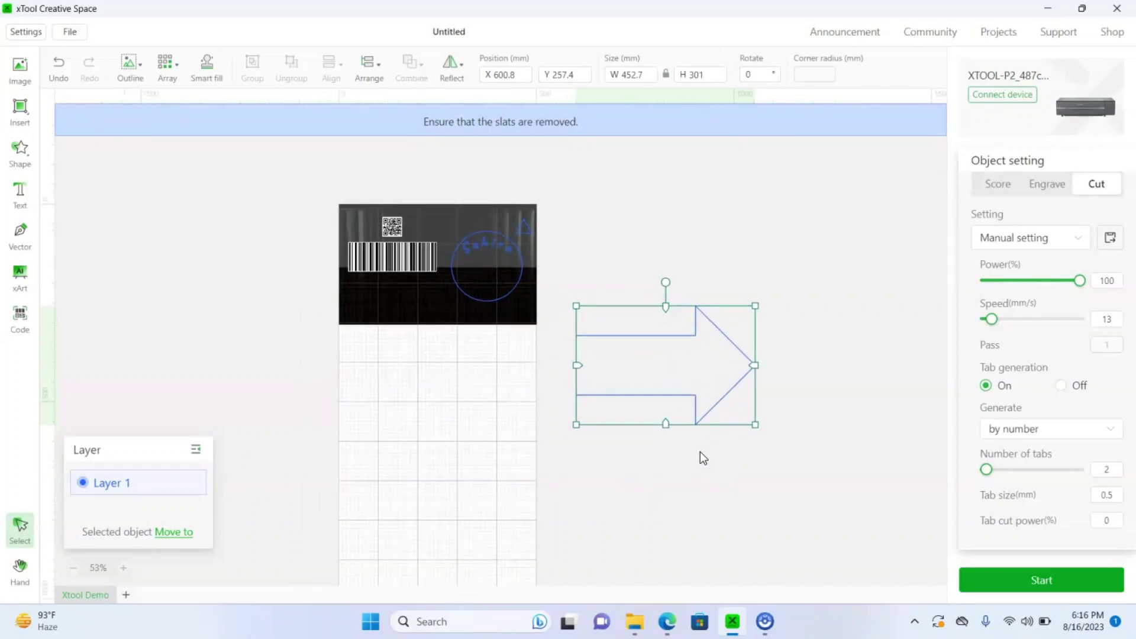
- Move the arrow outline onto the conveyor work area below the camera image, at about X 88.8, Y 368.2 mm
{"action": "left_click_drag", "start_coordinate": [689, 399], "coordinate": [487, 434]}
{"action": "left_click", "coordinate": [505, 415]}
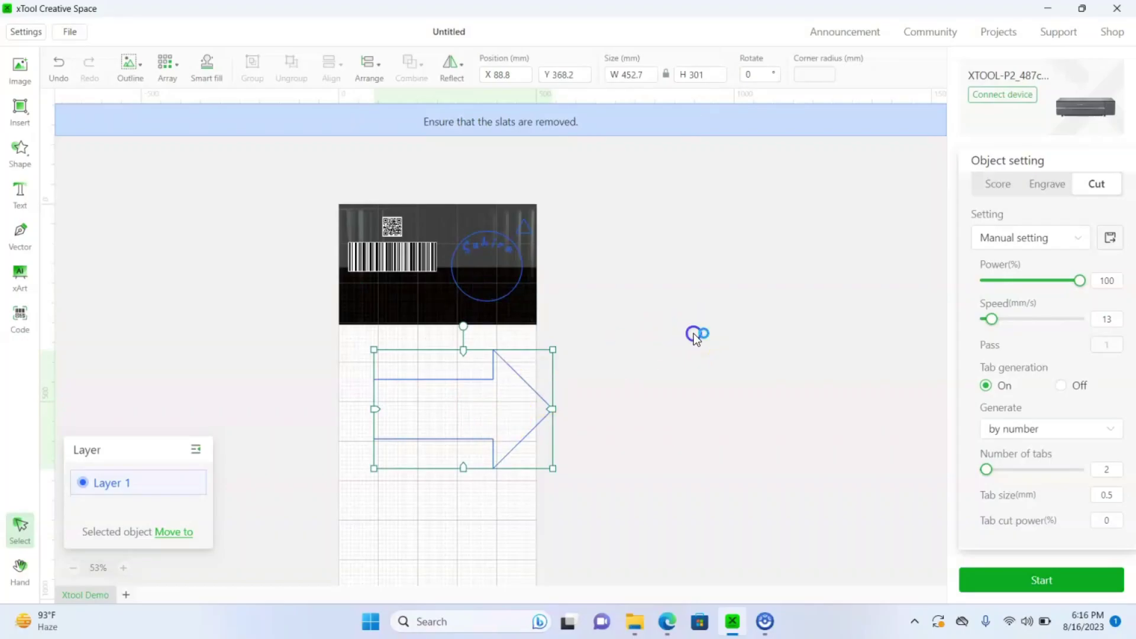
{"action": "left_click", "coordinate": [694, 332]}
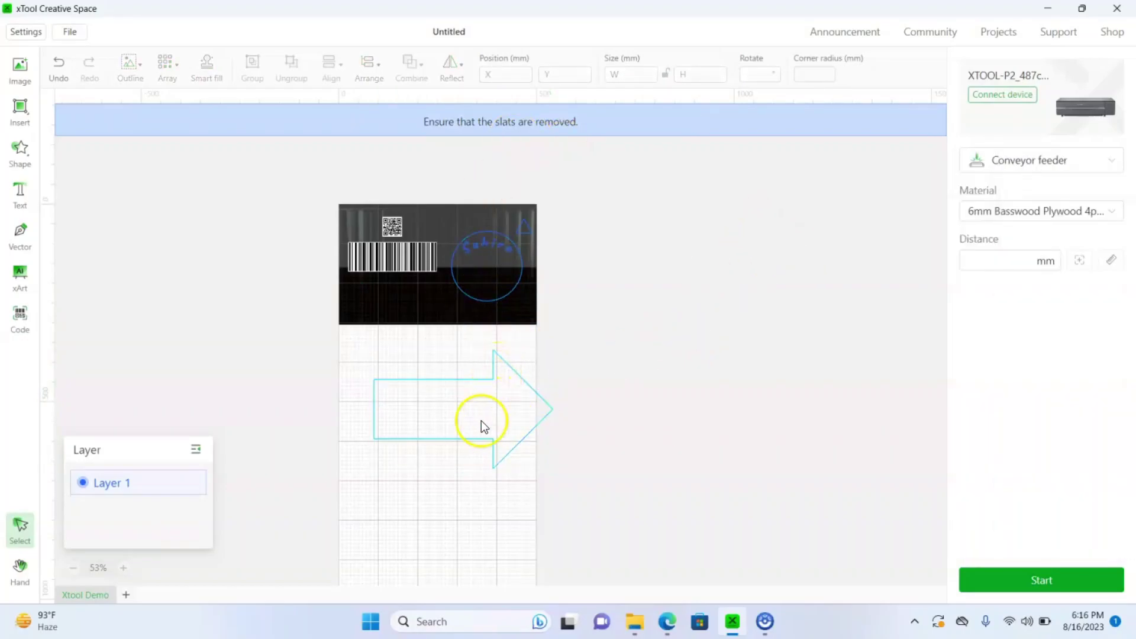
{"action": "left_click", "coordinate": [428, 389]}
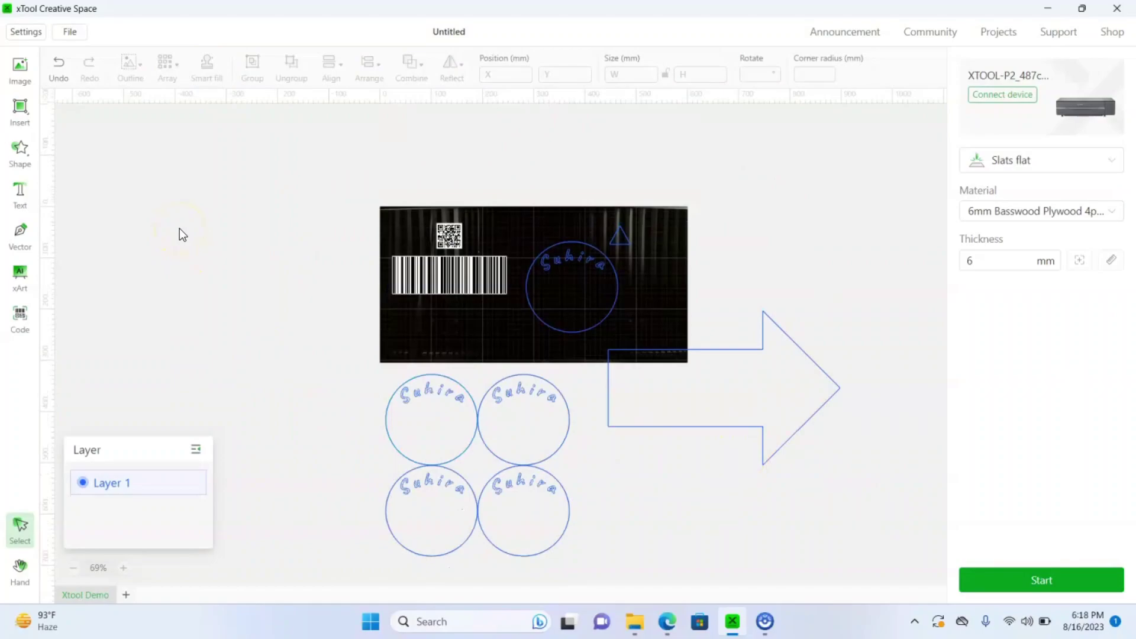
- Set the large arrow outline's processing type to Score in the Slats flat project
{"action": "left_click", "coordinate": [10, 192]}
{"action": "left_click", "coordinate": [679, 351]}
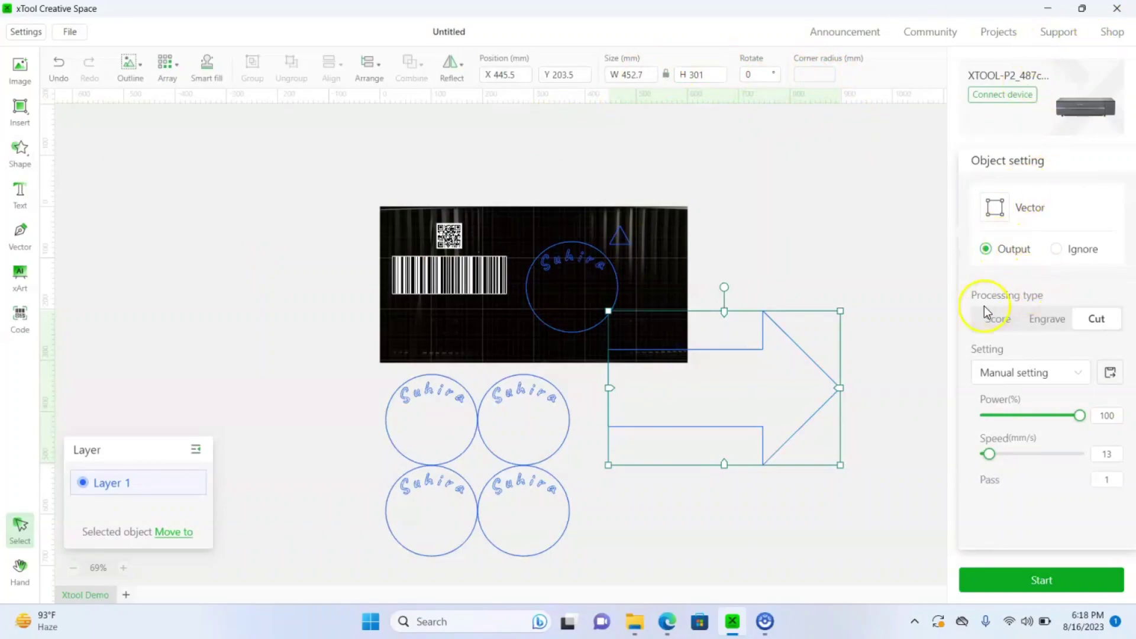
{"action": "left_click", "coordinate": [996, 323]}
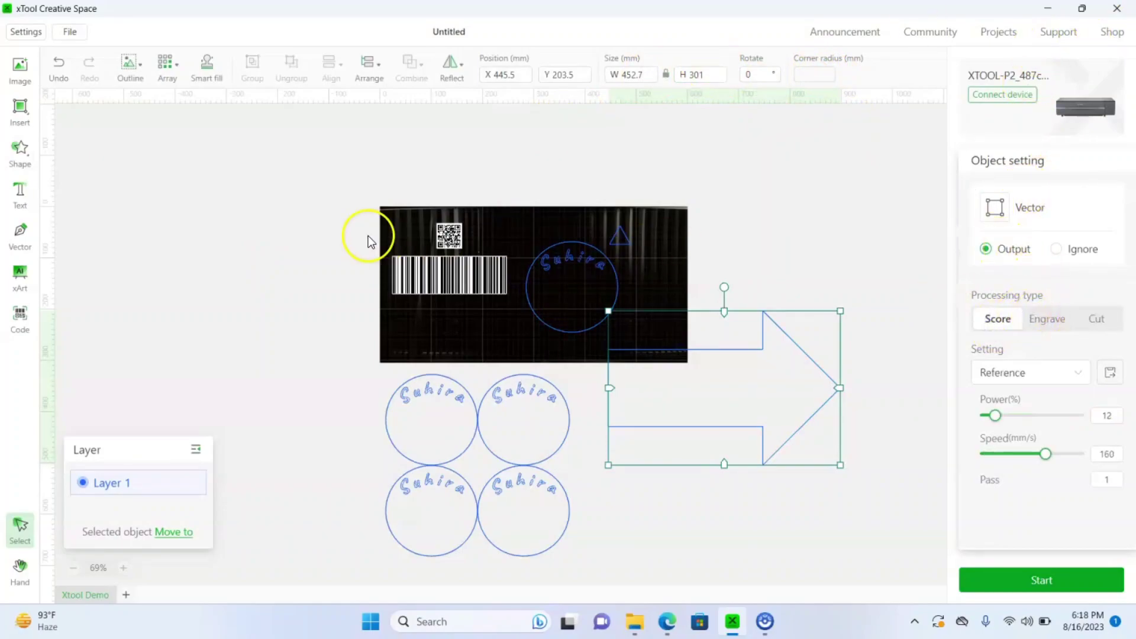